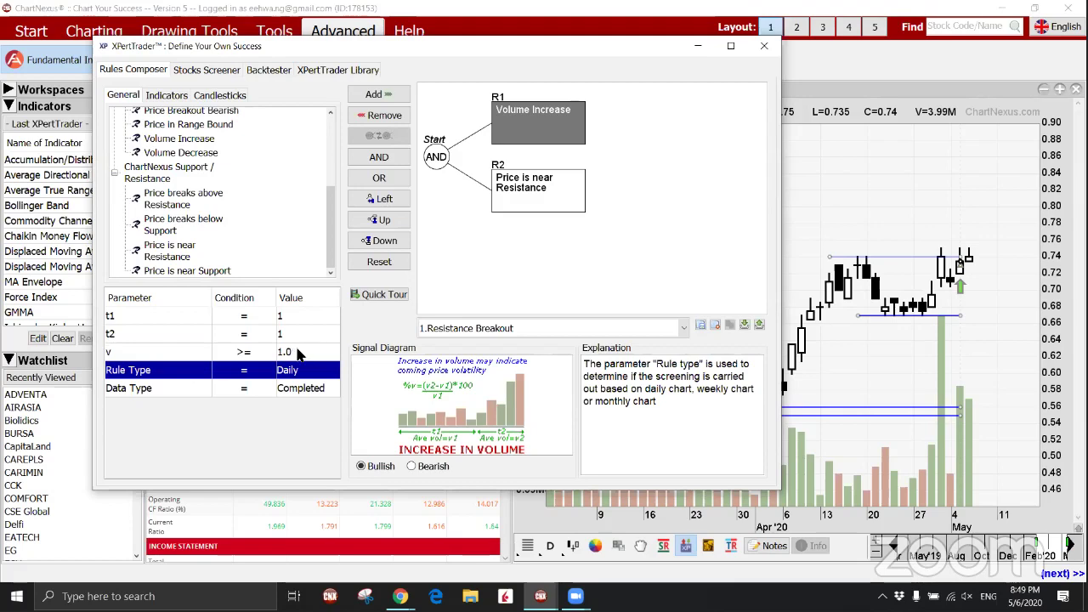
Overwrite the saved rule "1.Resistance Breakout" and run the SGX stock screening for 5 May 2020.
click(713, 324)
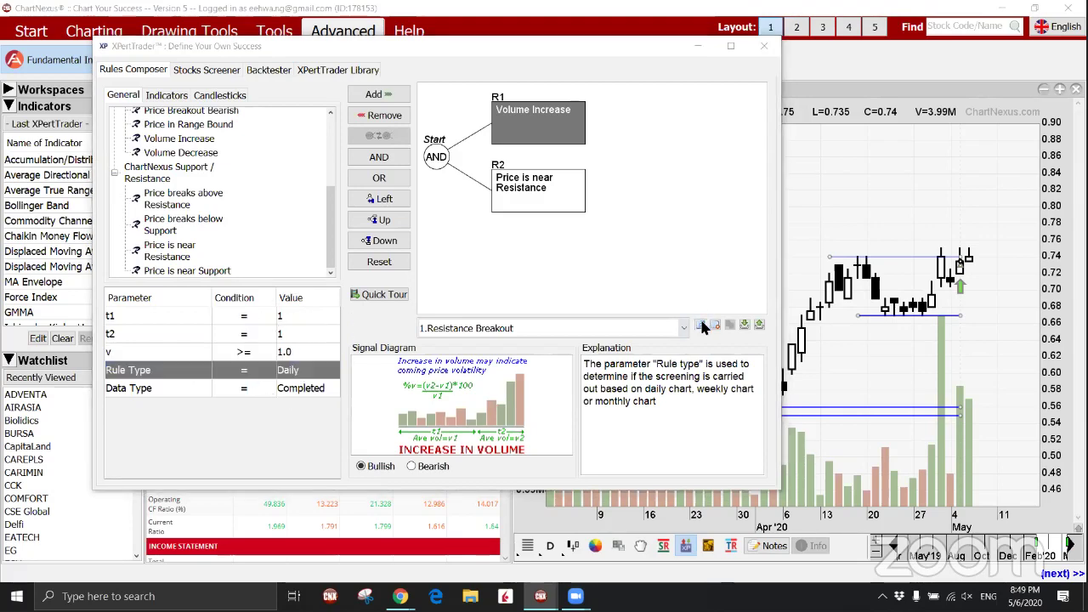
click(393, 285)
click(213, 69)
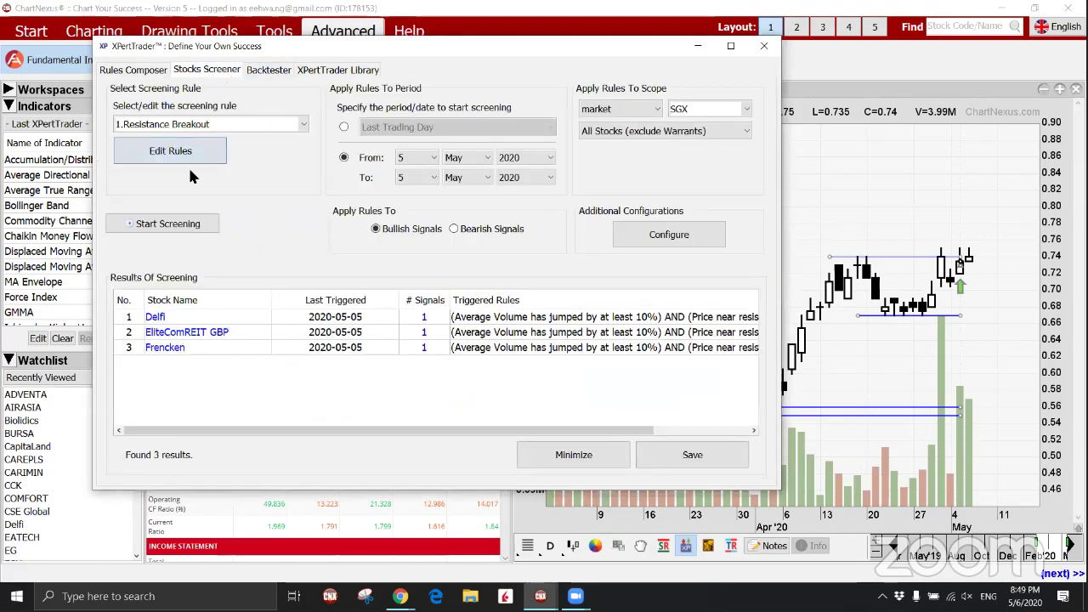
click(168, 224)
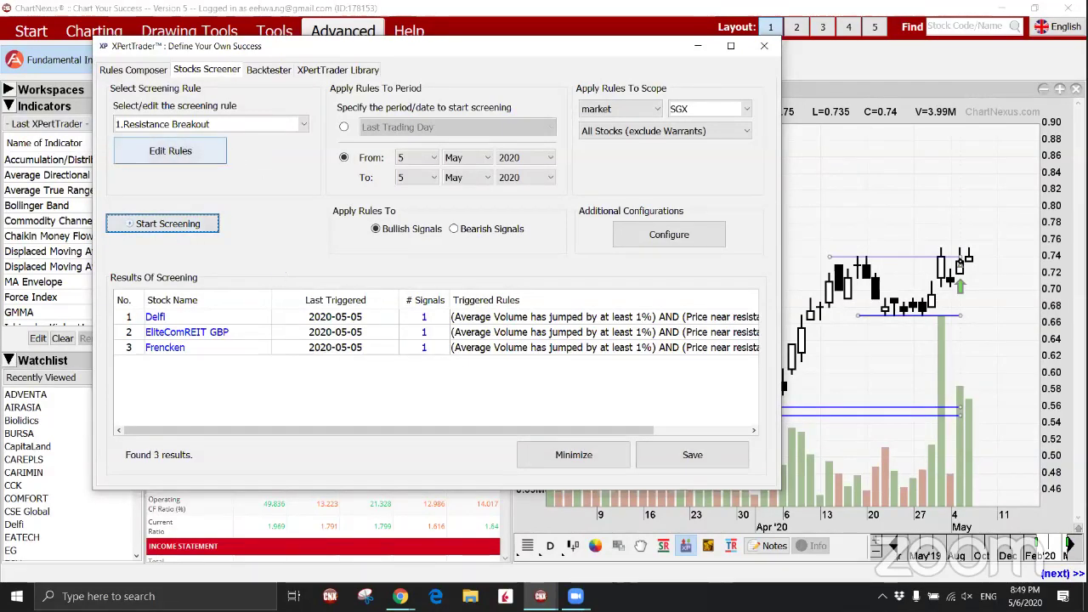
Bring up the UG Healthcare chart and measure the price distance from the 0.28 resistance line down to the 5 May close.
click(763, 45)
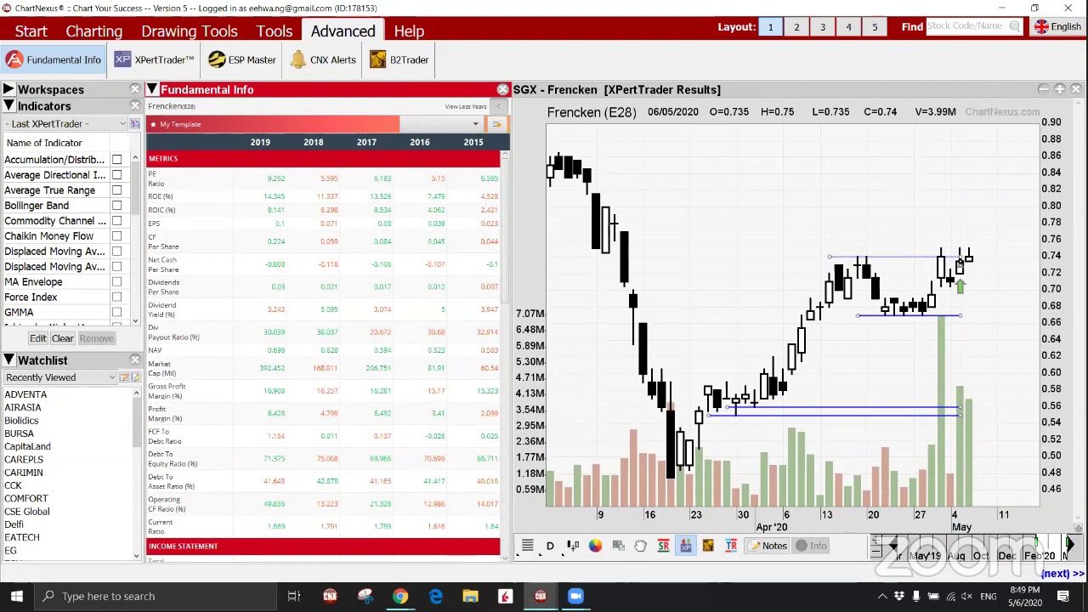
key(Down)
key(Down)
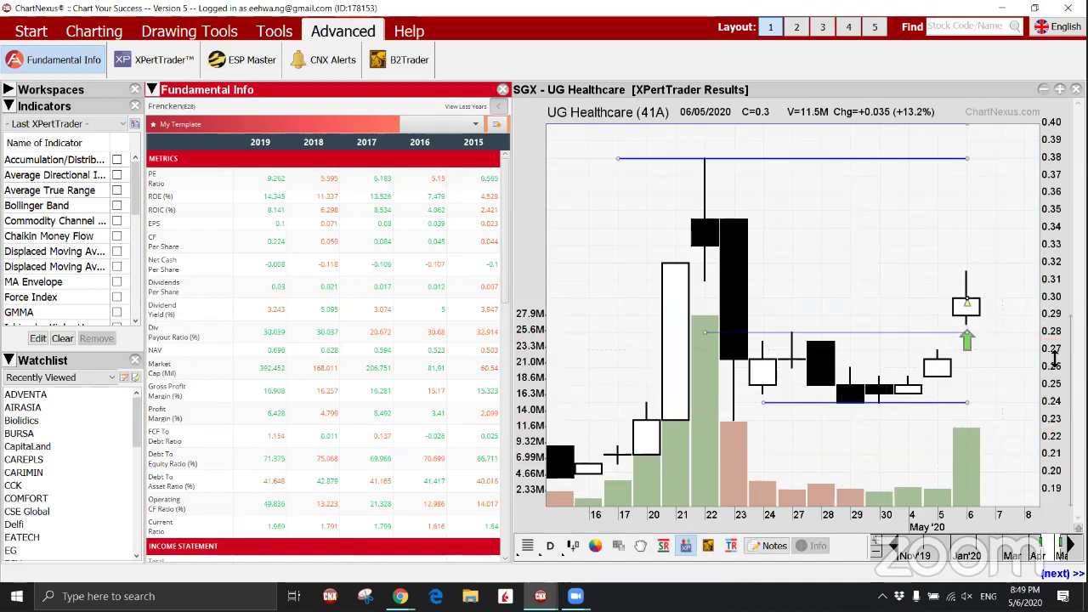
click(207, 32)
click(99, 59)
drag(986, 332, 987, 361)
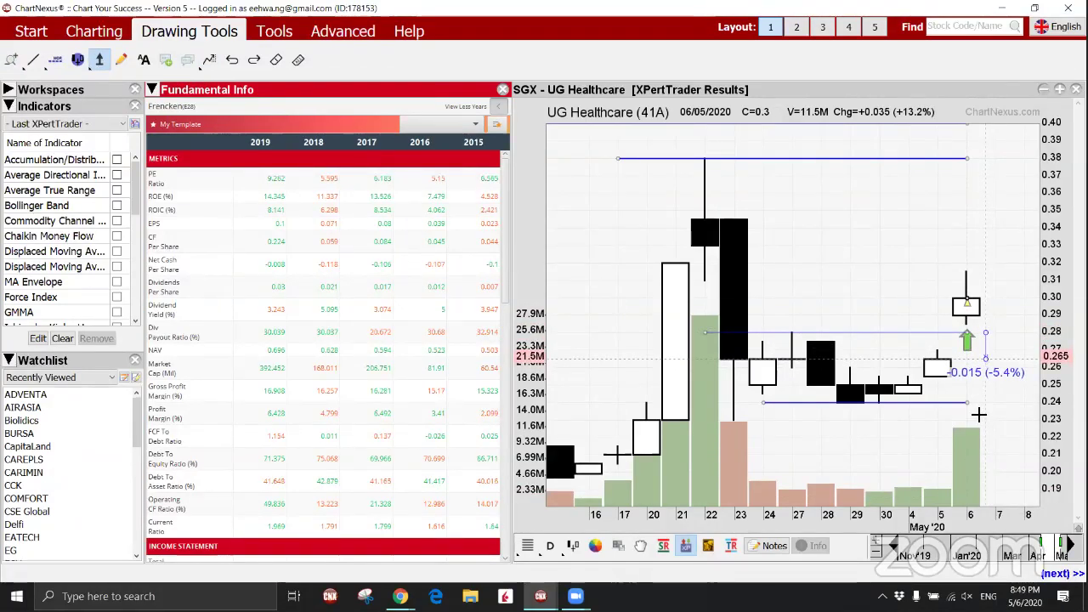
key(Escape)
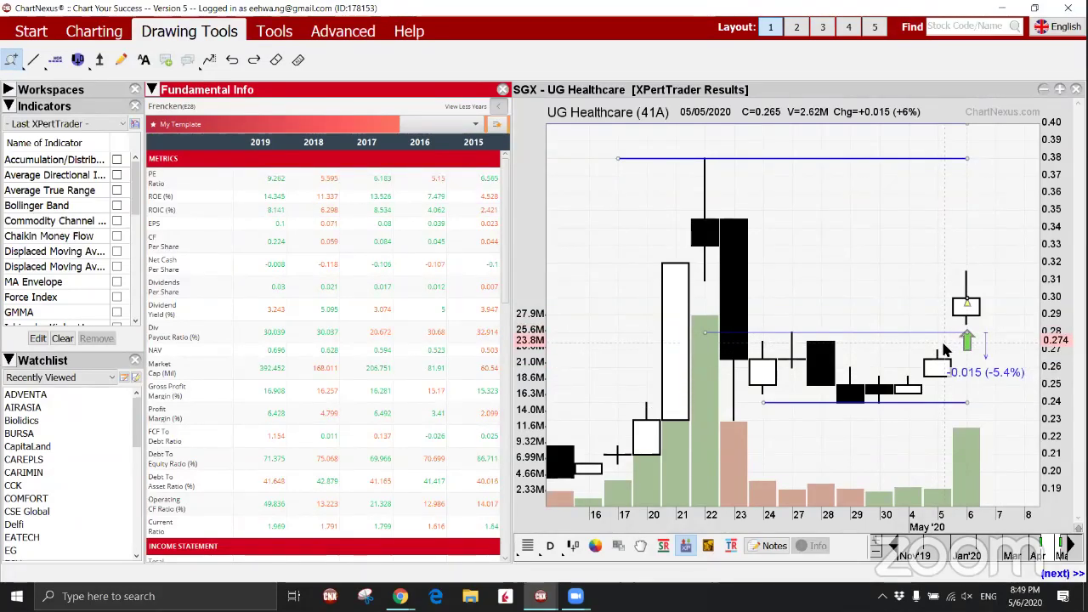
Reopen the XPertTrader rule composer and set x to 10 for the "Price is near Resistance" rule.
click(343, 30)
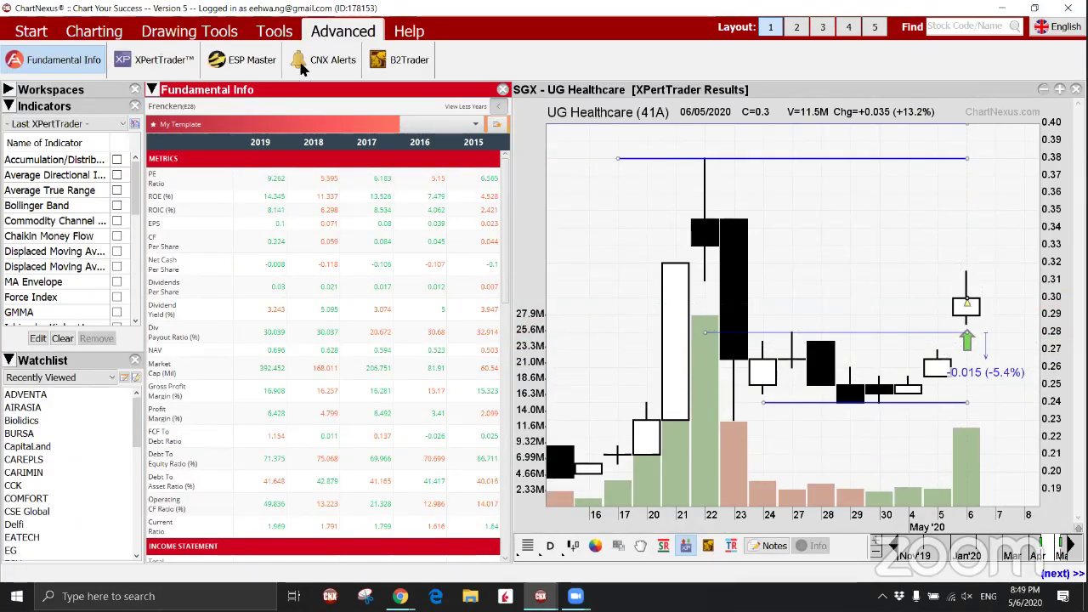
click(157, 61)
click(190, 158)
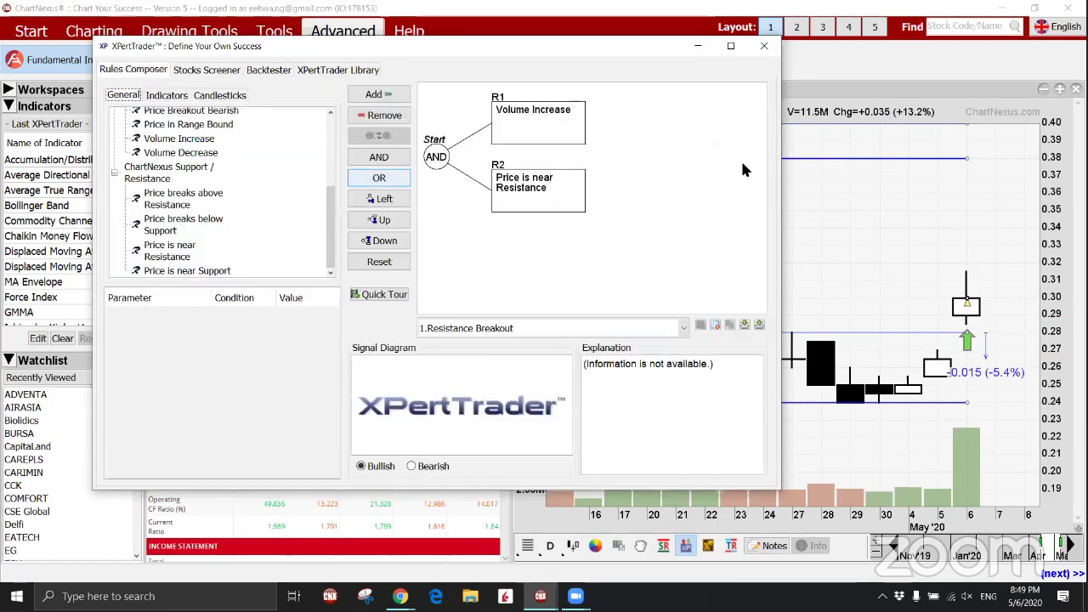
click(534, 191)
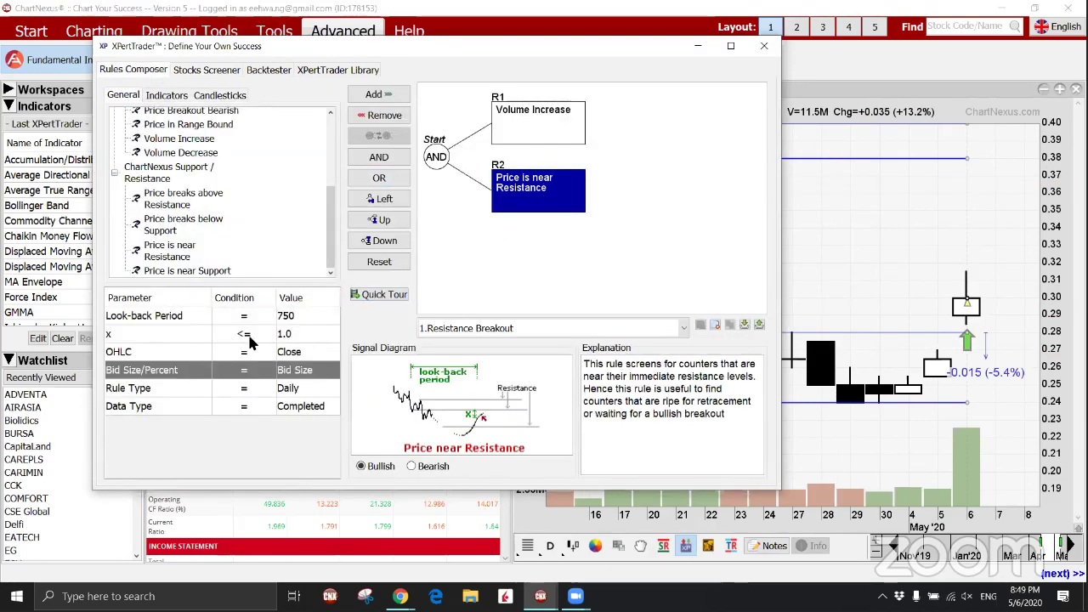
click(305, 334)
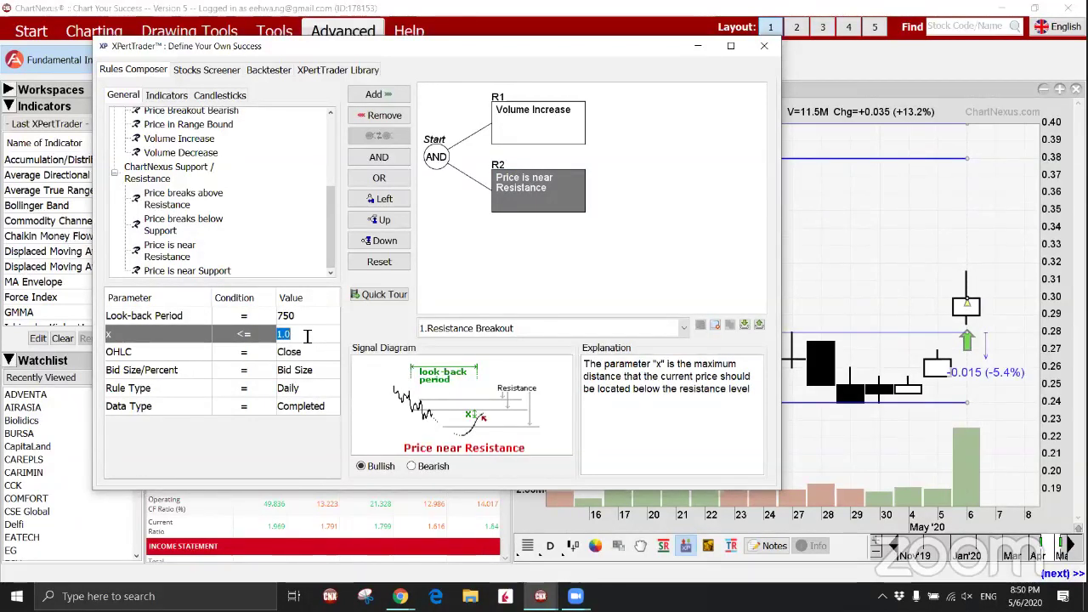
text(10)
key(Return)
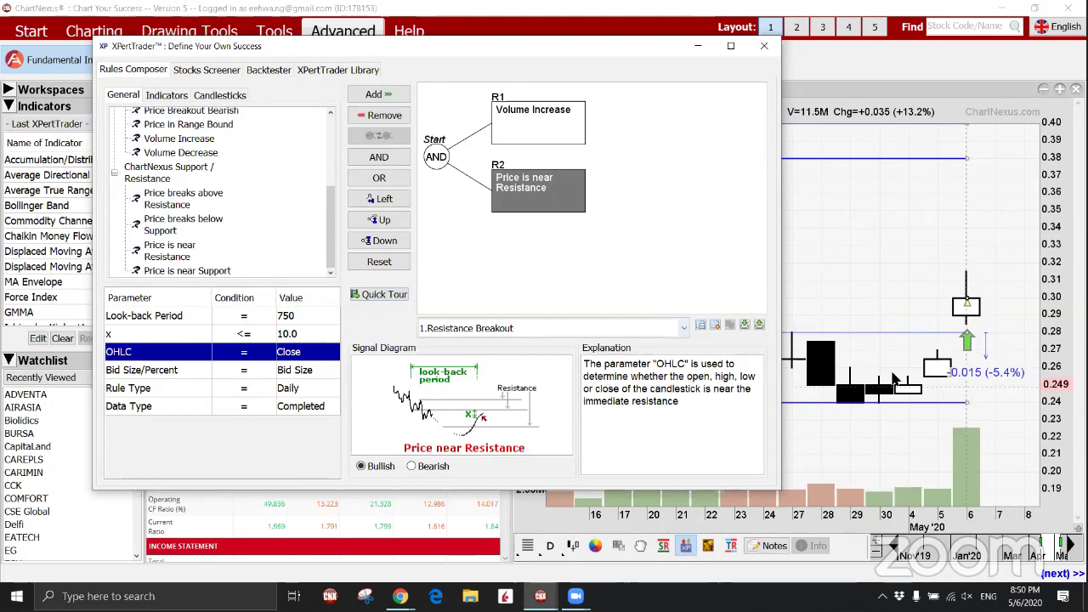
Save the 10-bid change over "1.Resistance Breakout", run the screening again and look through the resulting stock list.
click(700, 324)
click(393, 283)
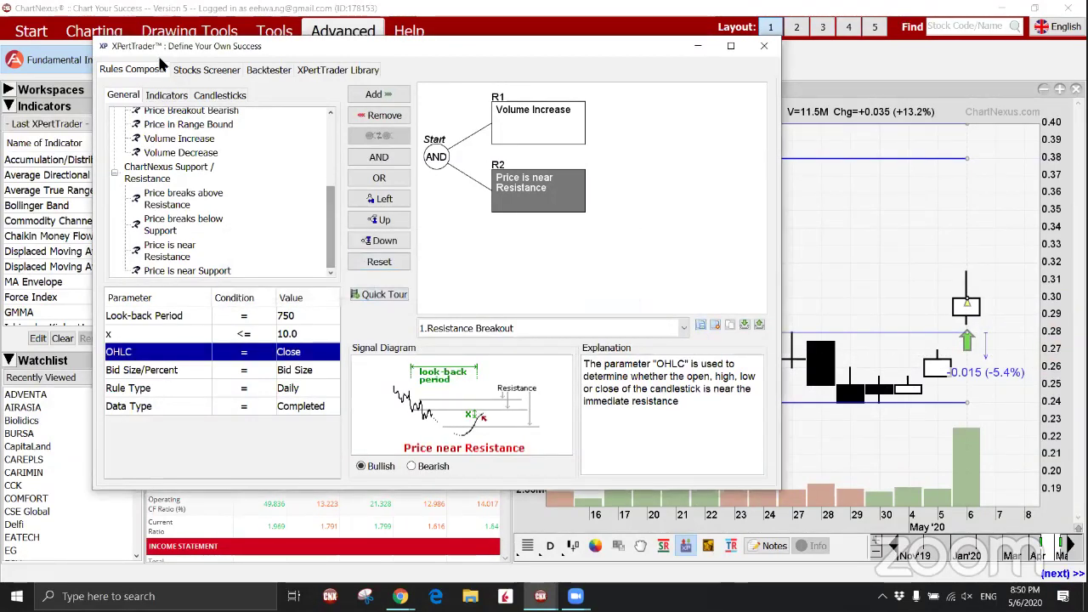
click(203, 71)
click(175, 224)
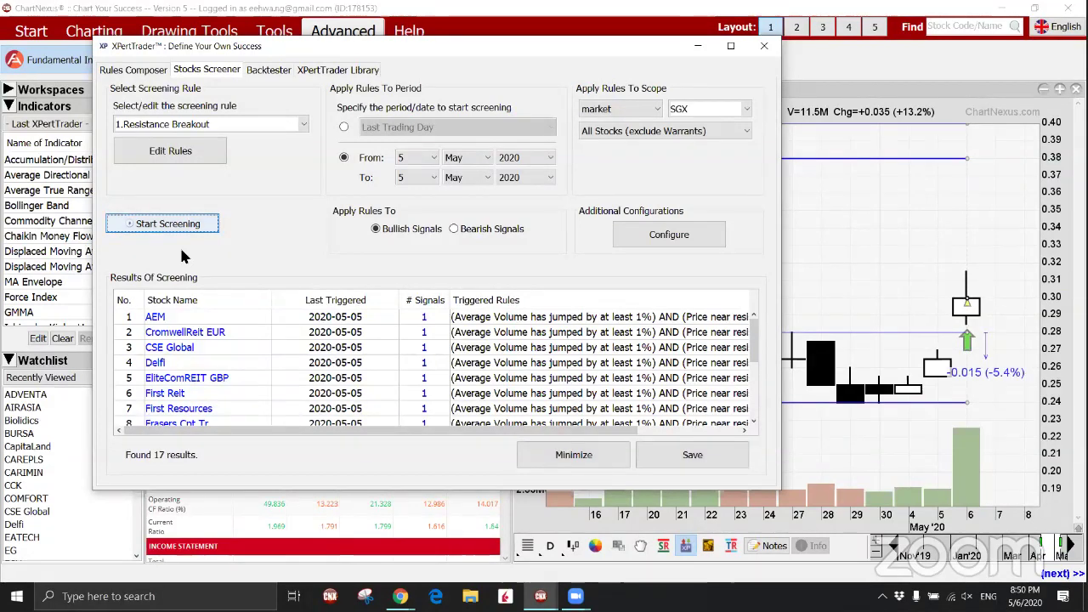
scroll(227, 317, down, 3)
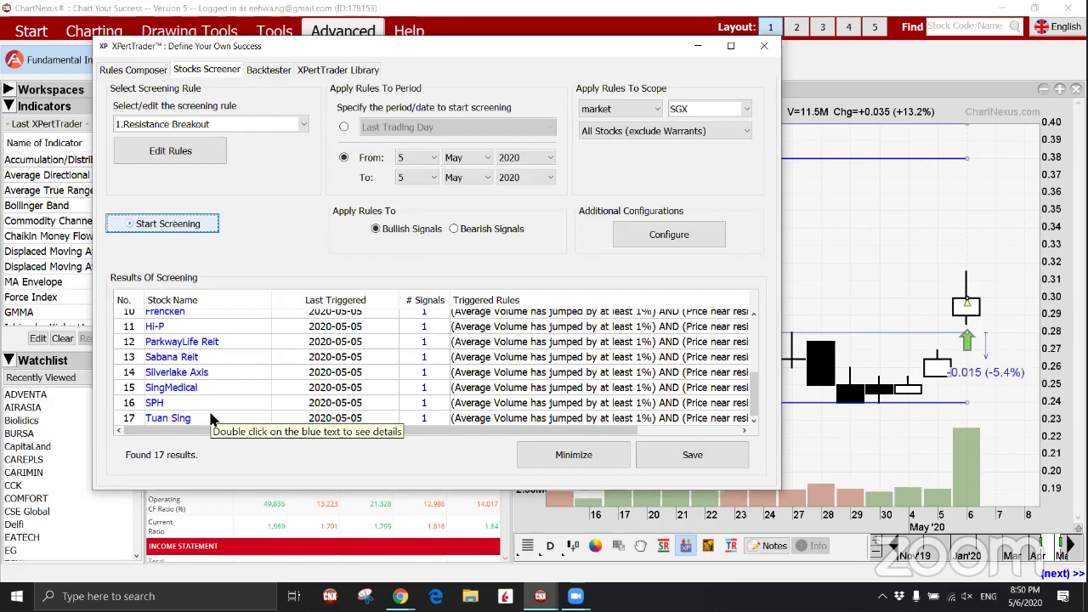
scroll(213, 420, up, 1)
scroll(213, 419, up, 3)
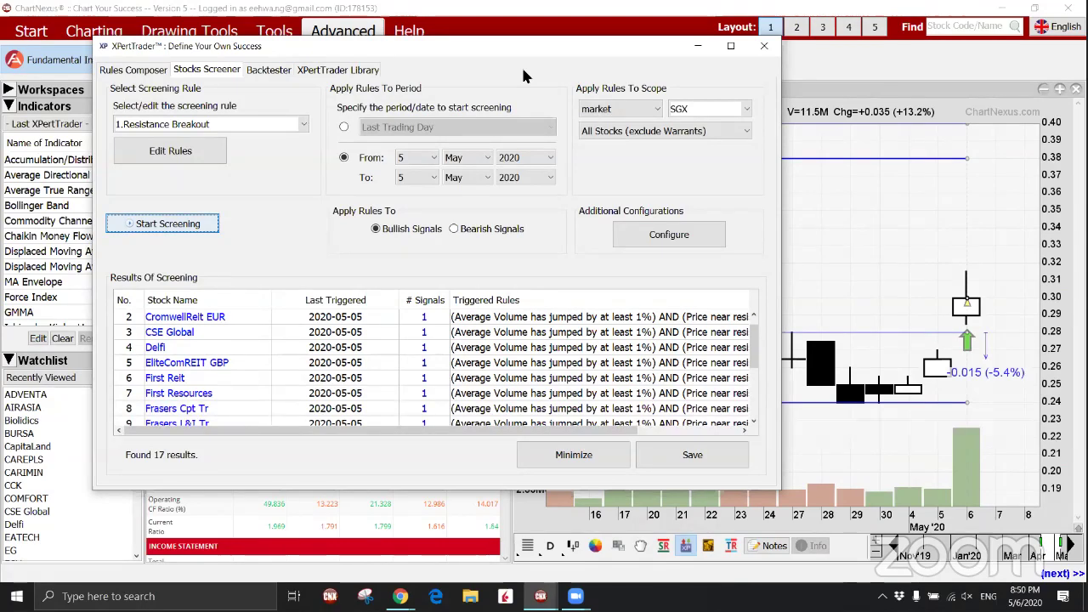
Remove the "Volume Increase" condition from the Resistance Breakout rule, leaving only "Price is near Resistance".
drag(522, 71, 506, 78)
click(157, 158)
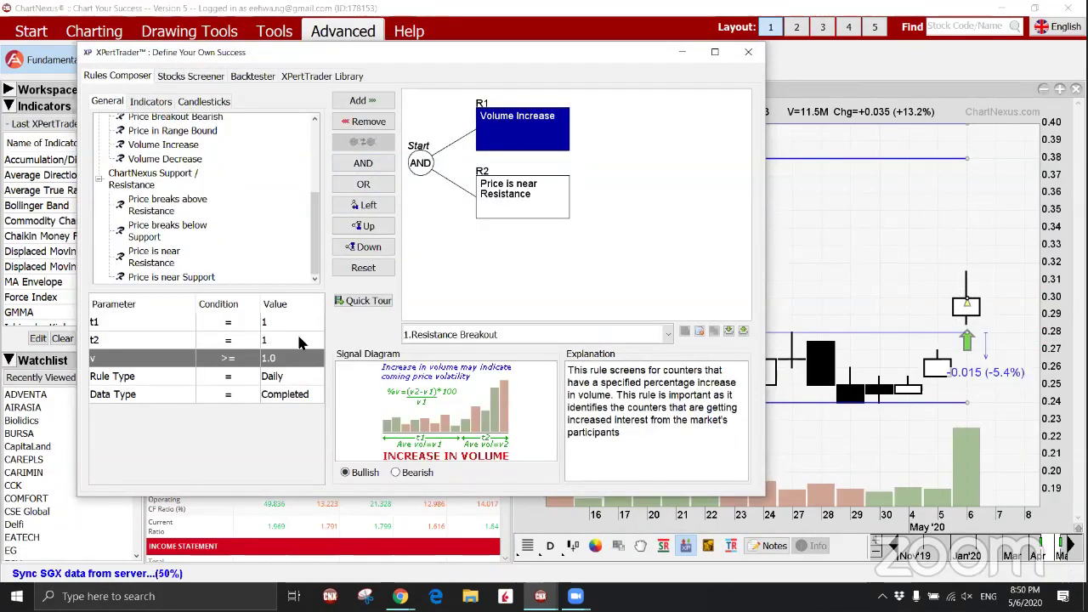
click(516, 123)
click(386, 121)
Overwrite the saved "1.Resistance Breakout" rule with the single-condition version and run the stock screening.
click(683, 333)
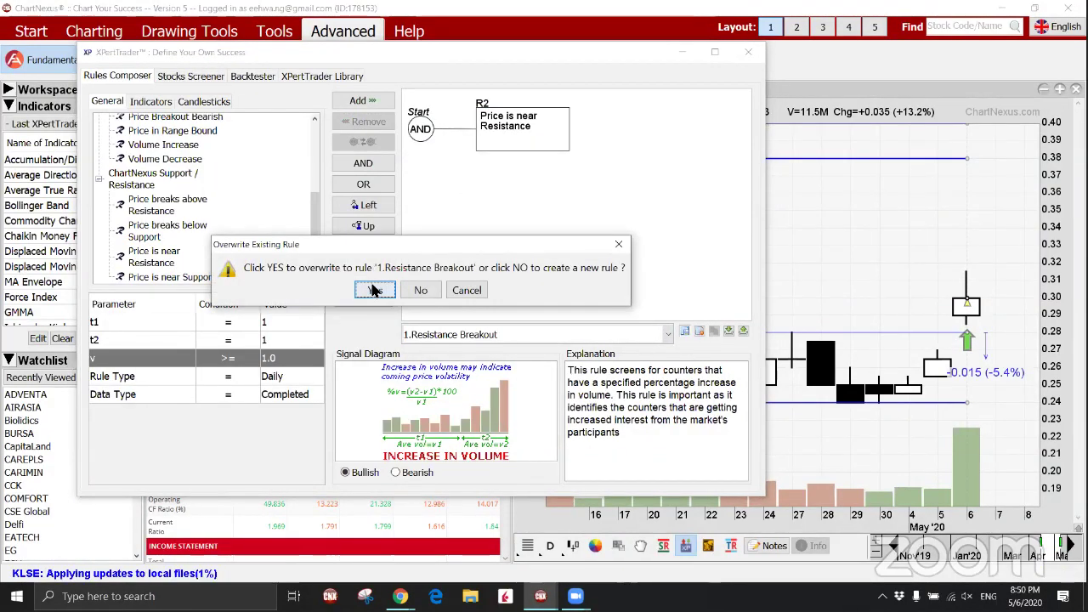
click(433, 286)
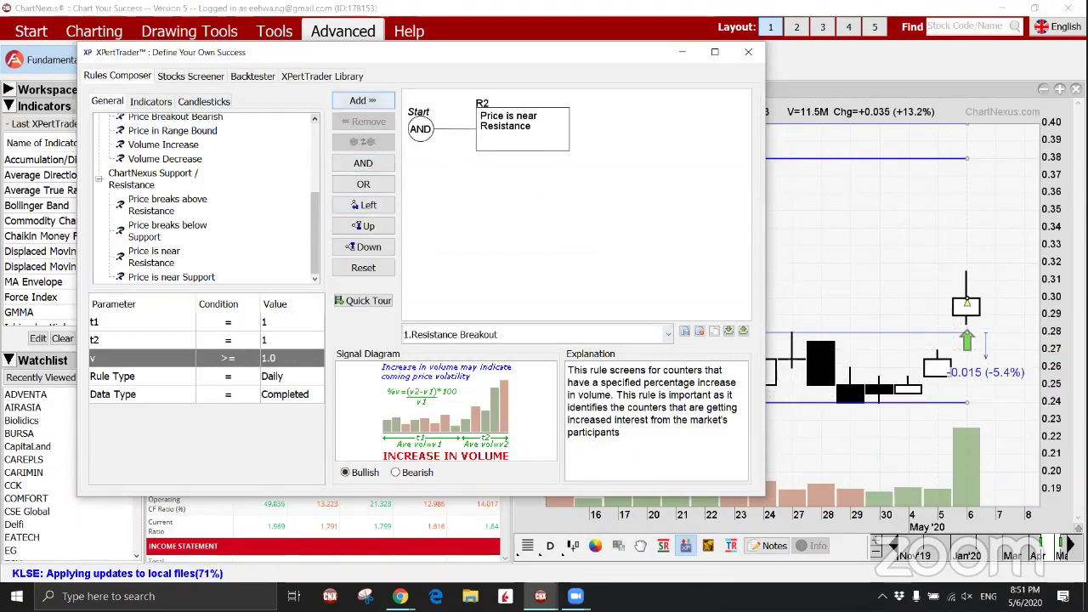
click(185, 77)
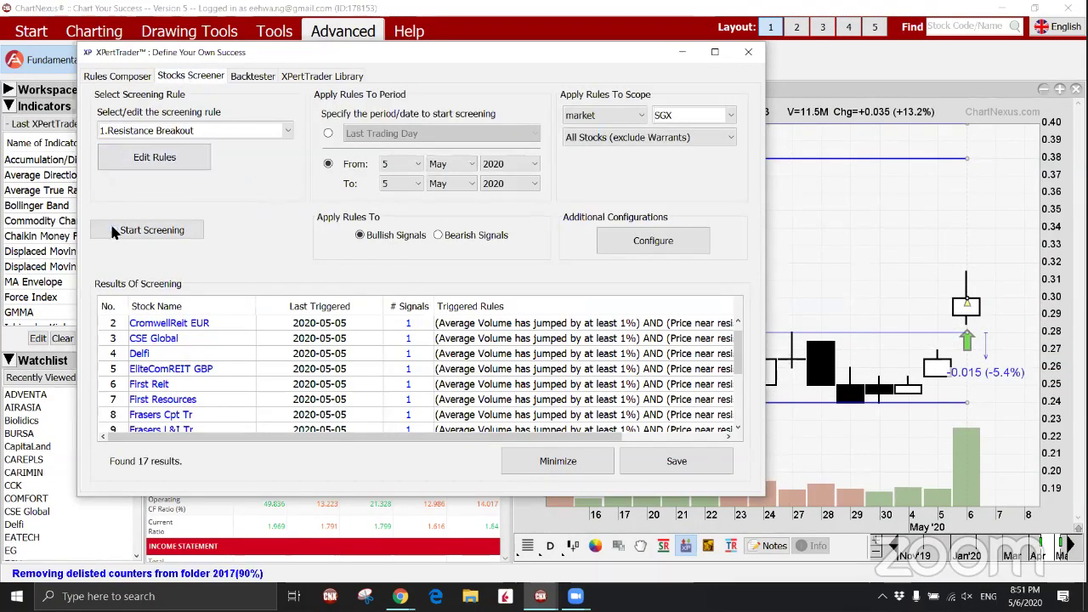
click(151, 230)
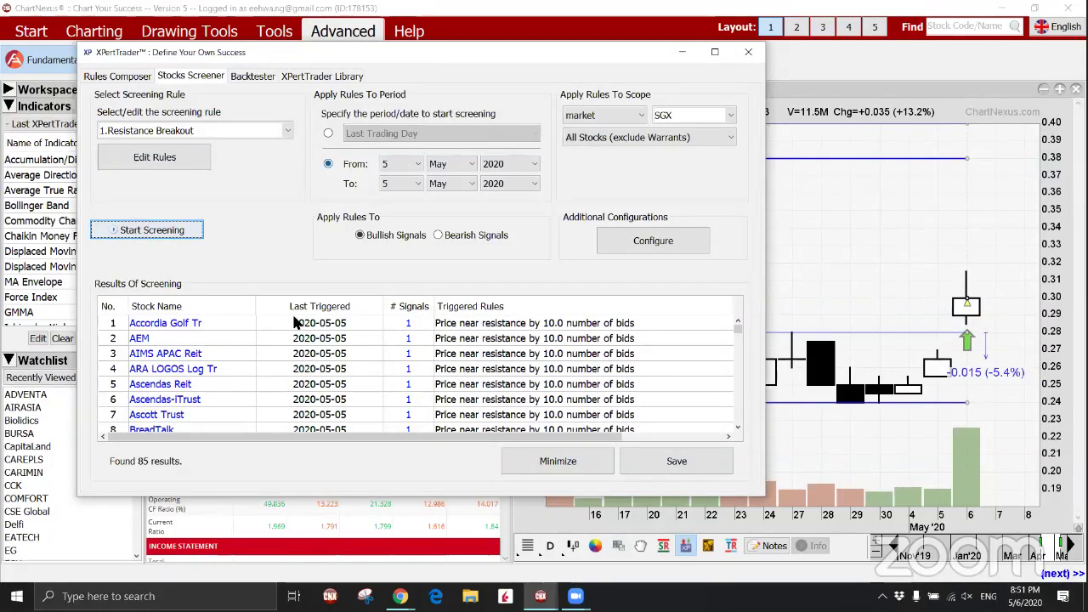
Find UG Healthcare in the screening results and open its chart, showing a longer price history.
scroll(259, 364, down, 20)
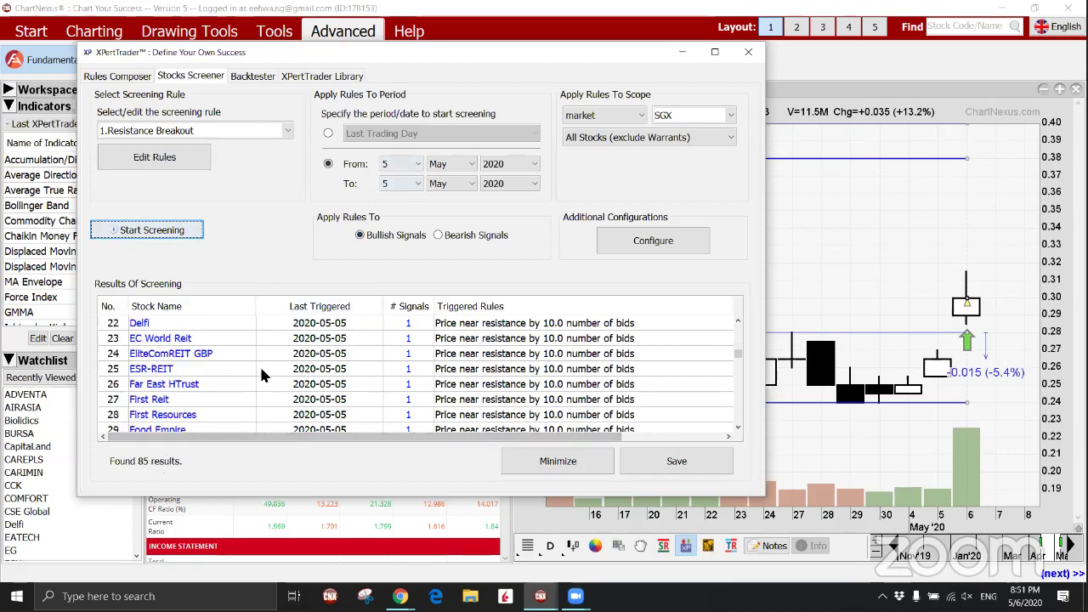
scroll(263, 380, down, 1)
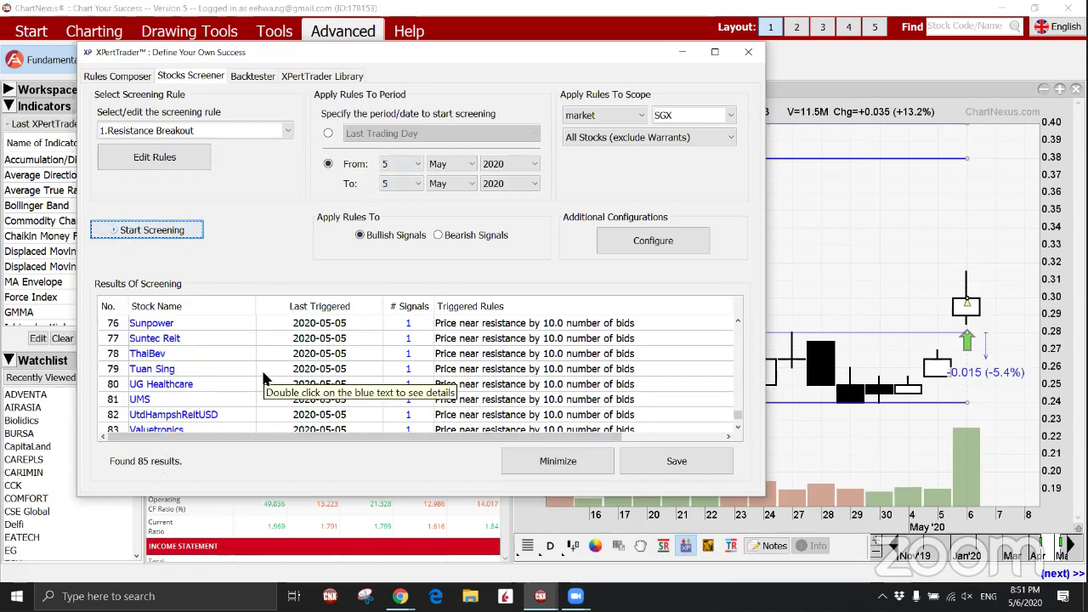
click(180, 386)
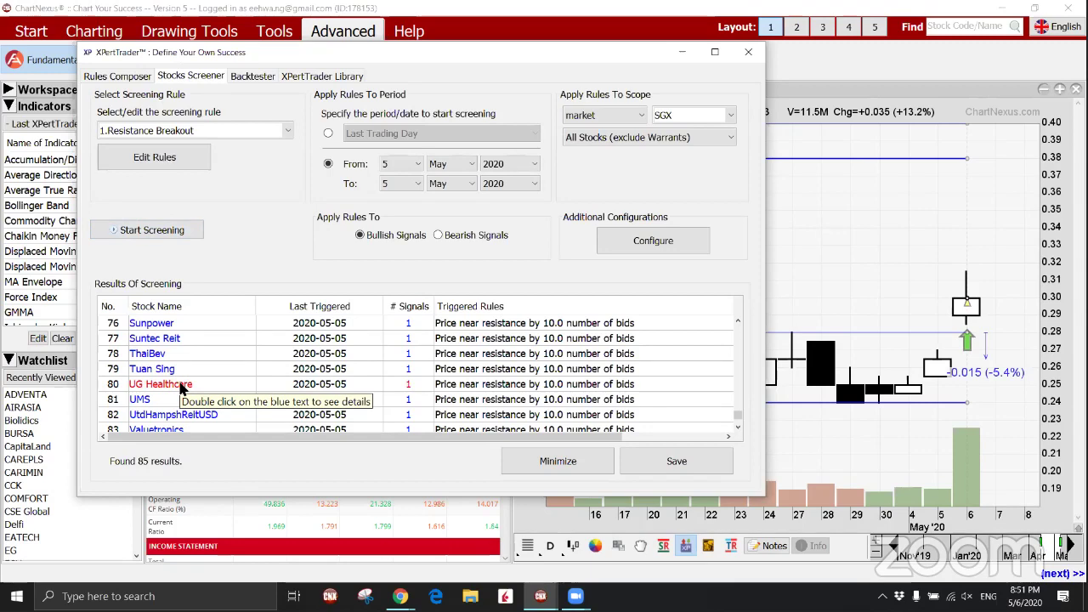
double_click(180, 386)
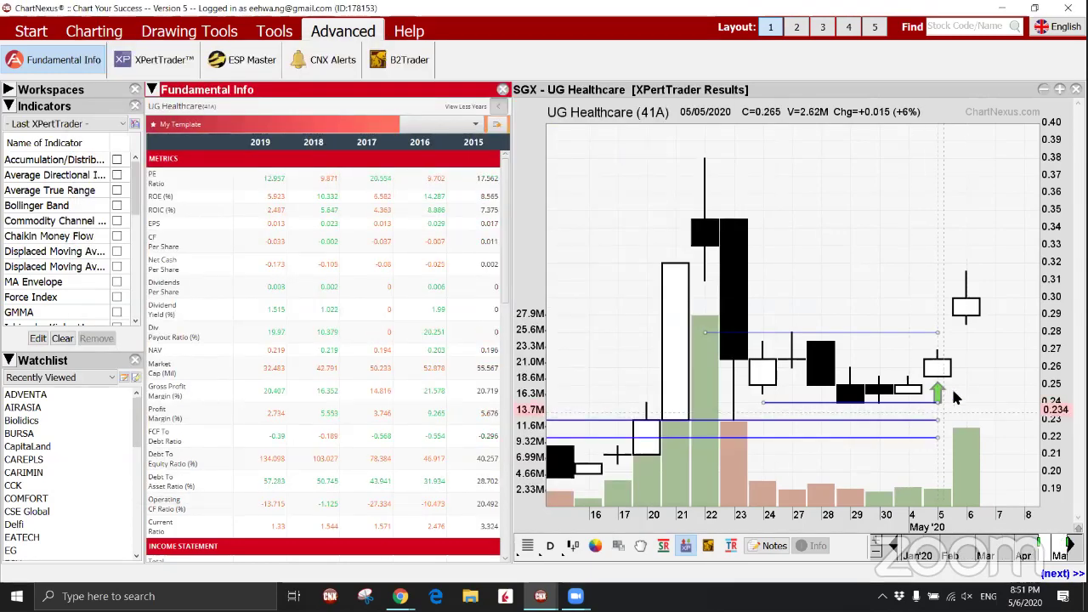
scroll(935, 408, down, 2)
click(986, 397)
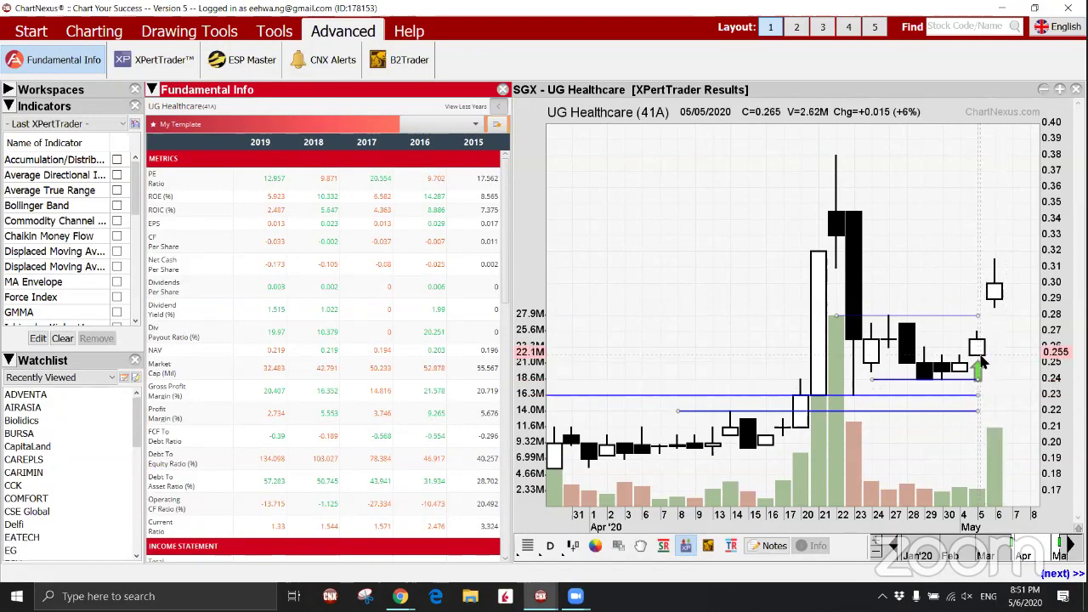
Return to the Resistance Breakout rule in XPertTrader and set x to 5 for "Price is near Resistance".
click(160, 70)
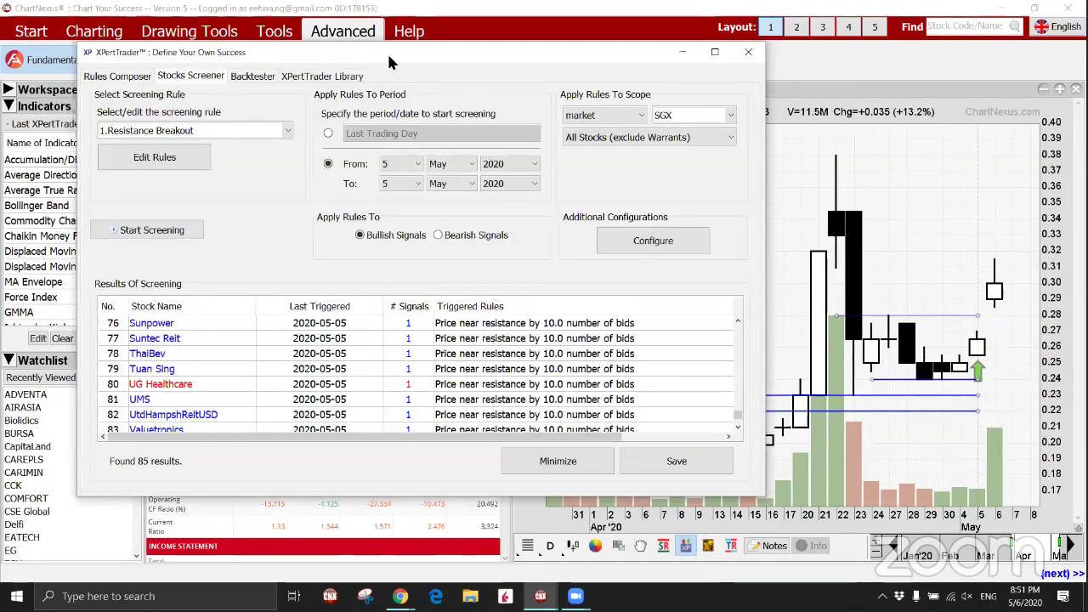
drag(390, 62, 356, 56)
click(129, 165)
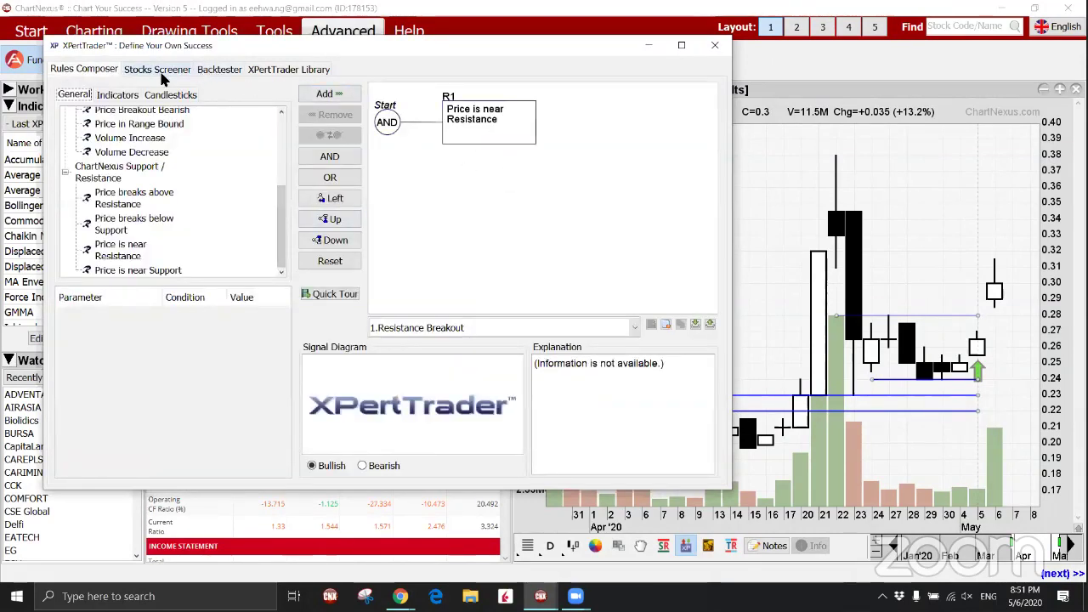
click(162, 73)
scroll(190, 353, down, 1)
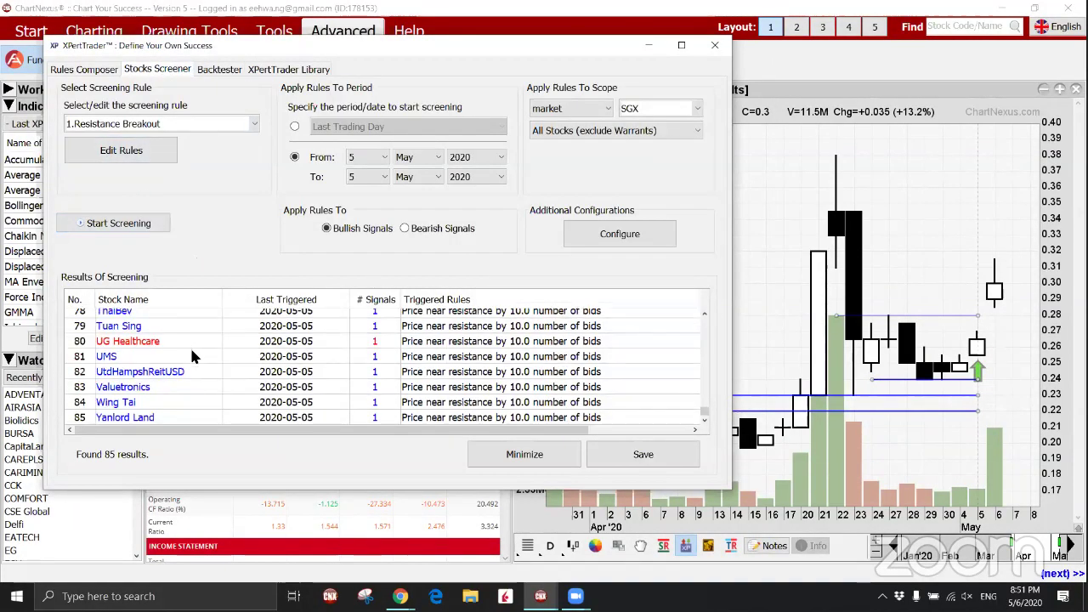
scroll(190, 356, up, 5)
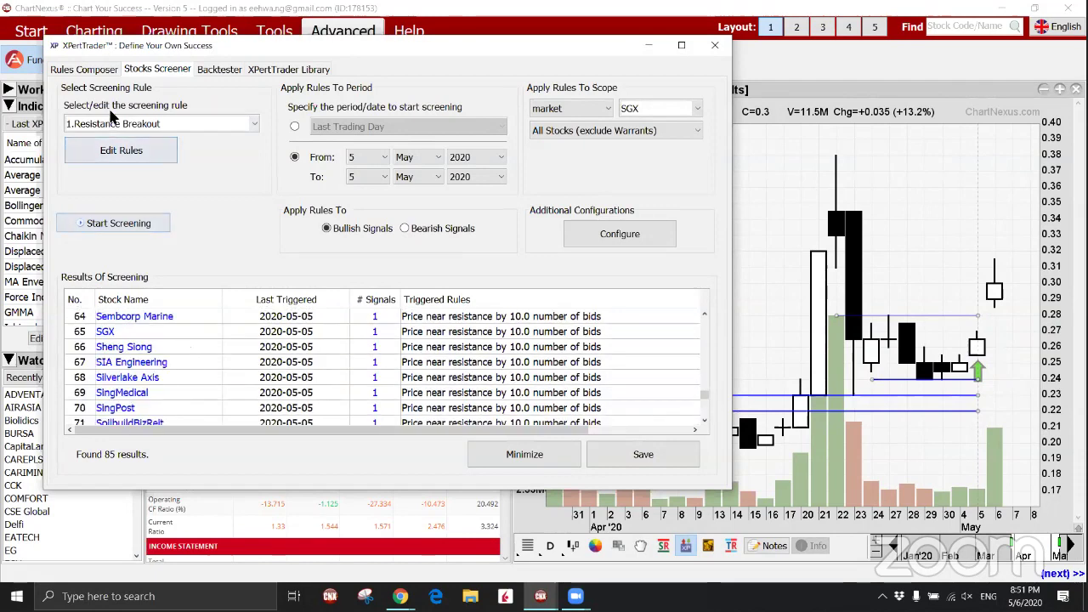
click(121, 151)
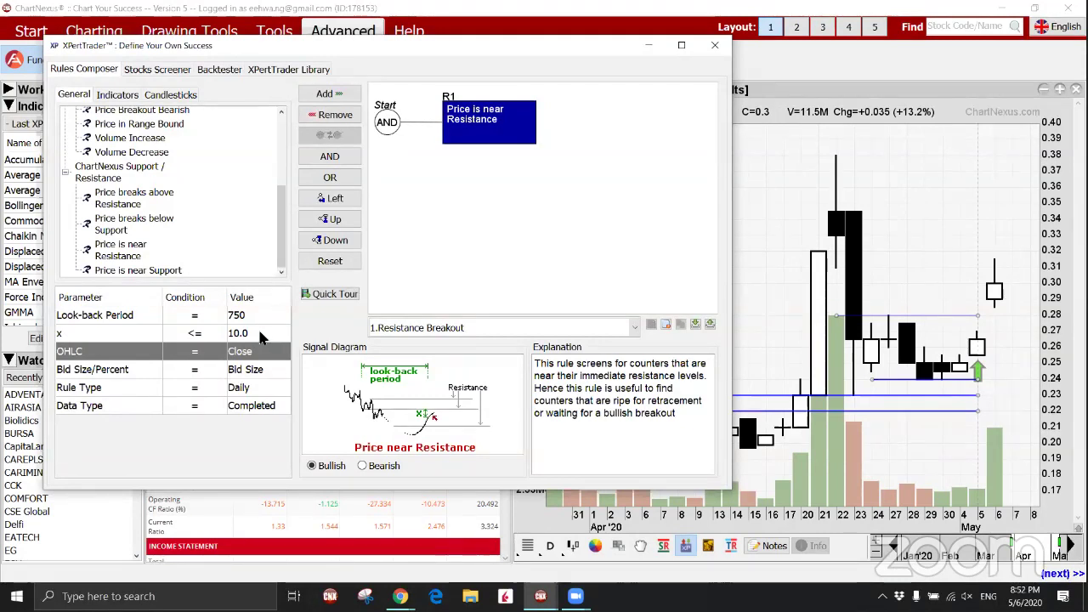
click(263, 333)
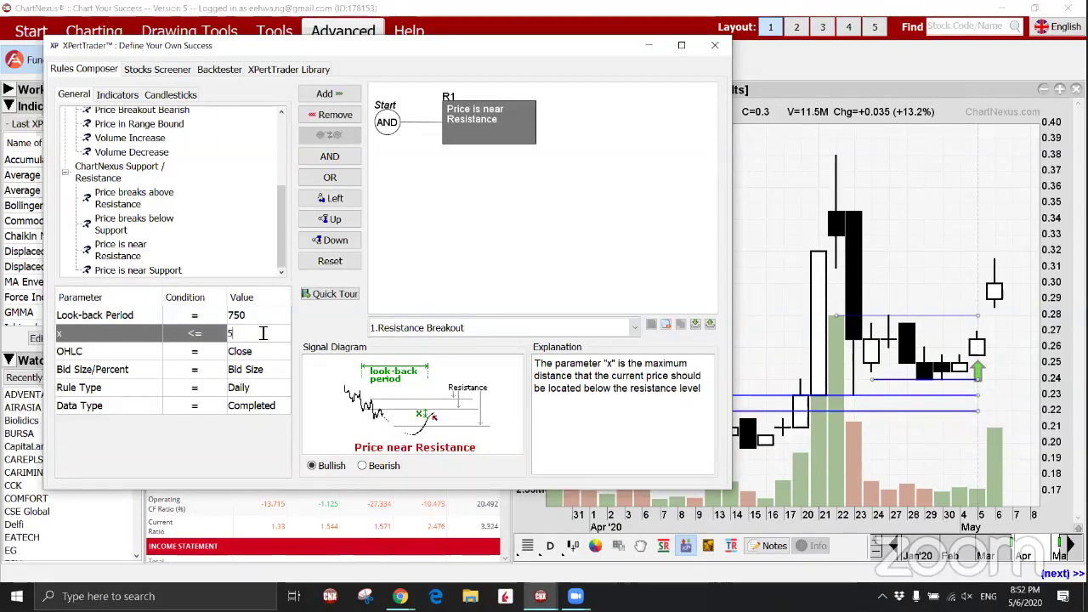
key(Return)
Save the 5-bid setting over the existing "1.Resistance Breakout" rule and run the screening again.
click(651, 324)
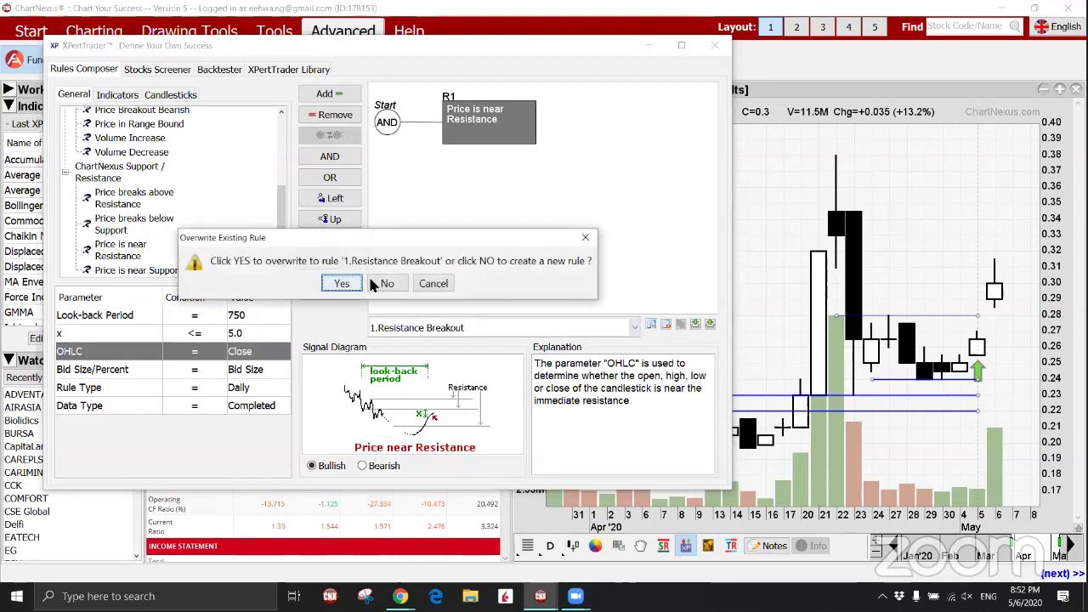
click(342, 286)
click(160, 70)
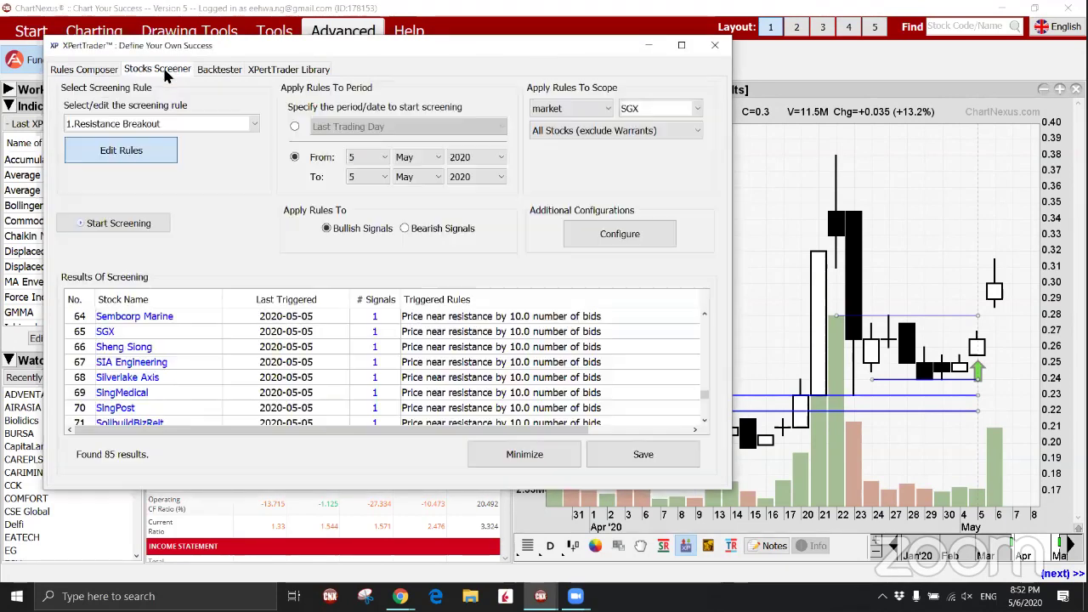
click(128, 223)
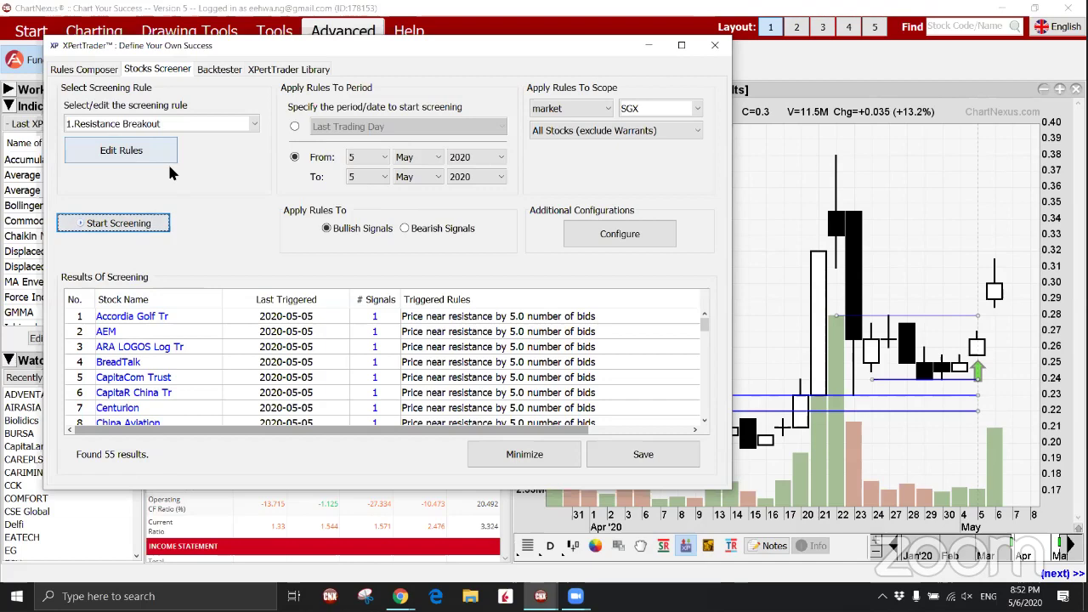
Reopen the Resistance Breakout rule for editing and set x to 3 for the "Price is near Resistance" condition.
click(139, 225)
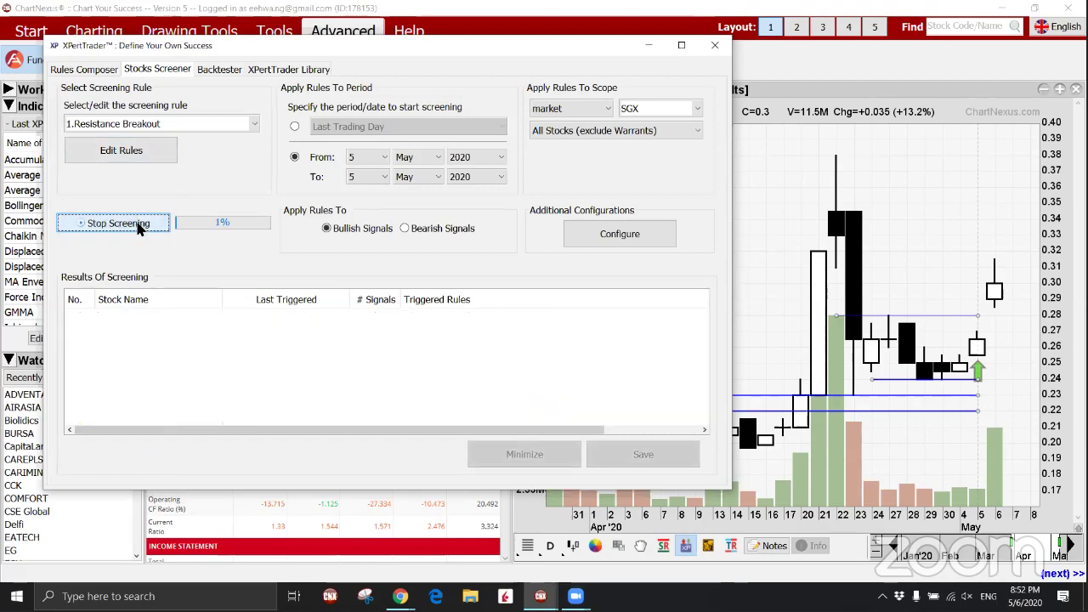
click(141, 153)
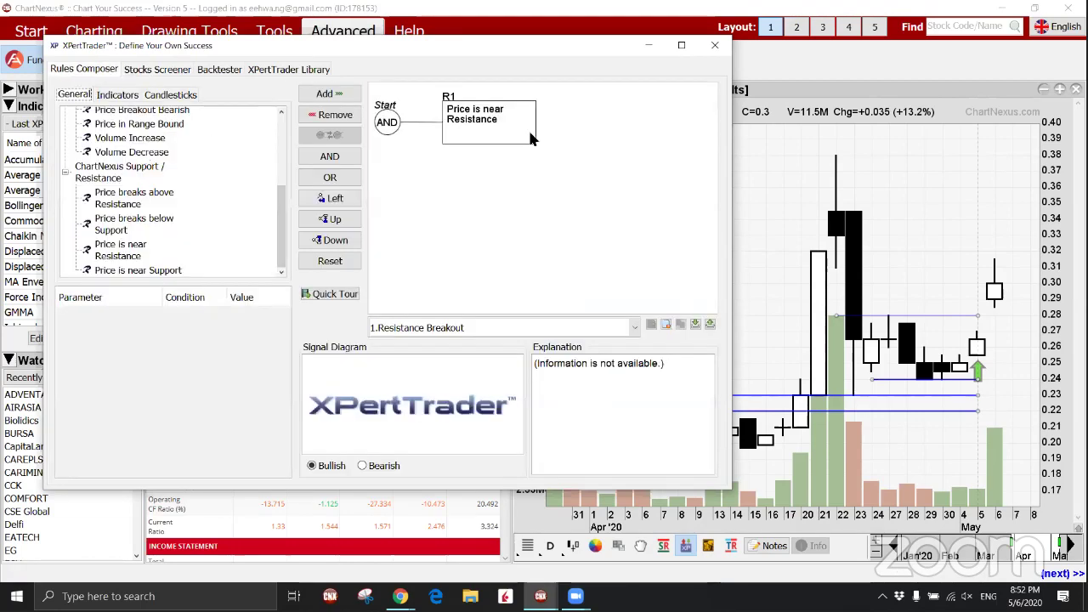
click(527, 128)
click(252, 333)
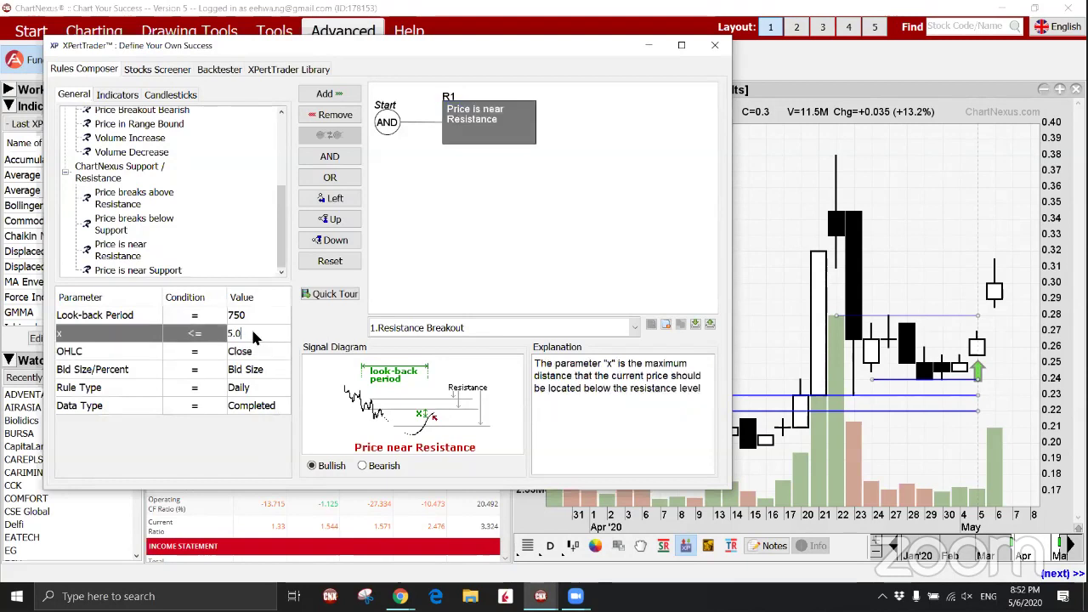
text(3)
key(Return)
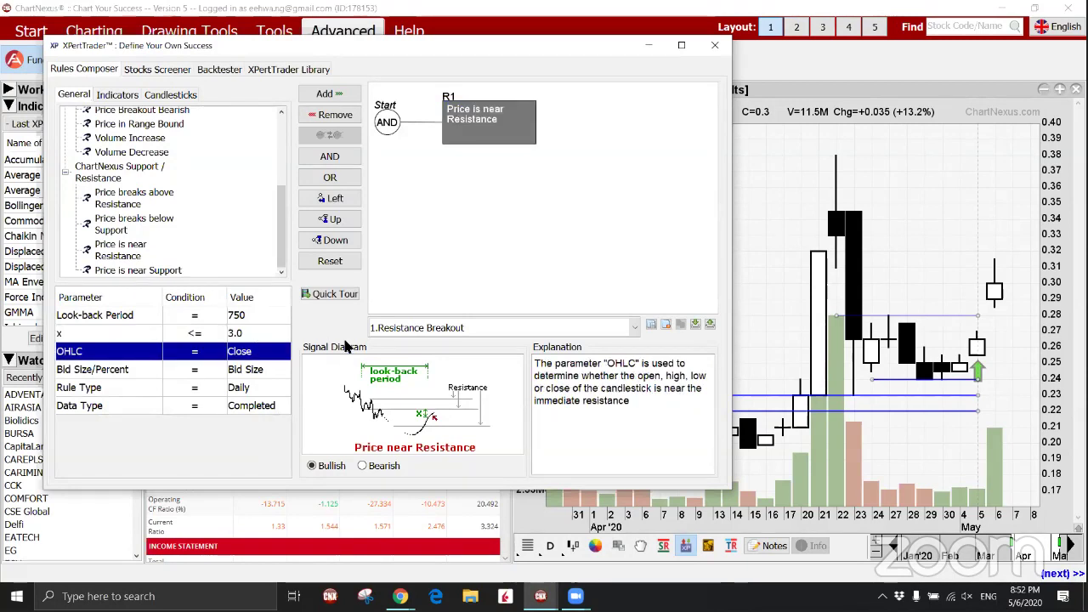
Overwrite the saved "1.Resistance Breakout" rule with the 3-bid version and rerun the SGX stock screening.
click(650, 325)
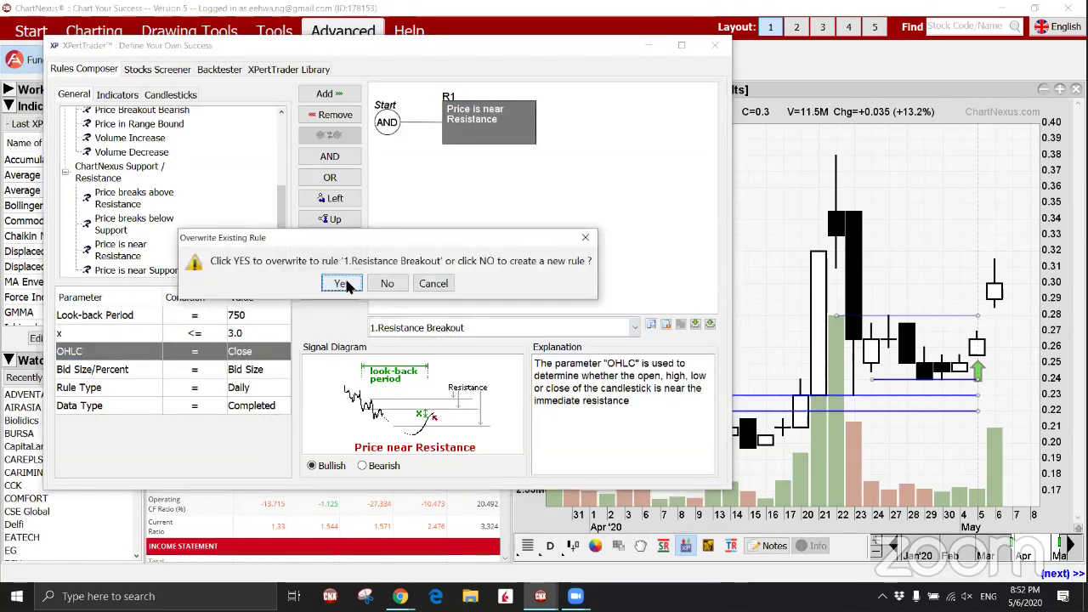
click(342, 283)
click(140, 72)
click(106, 225)
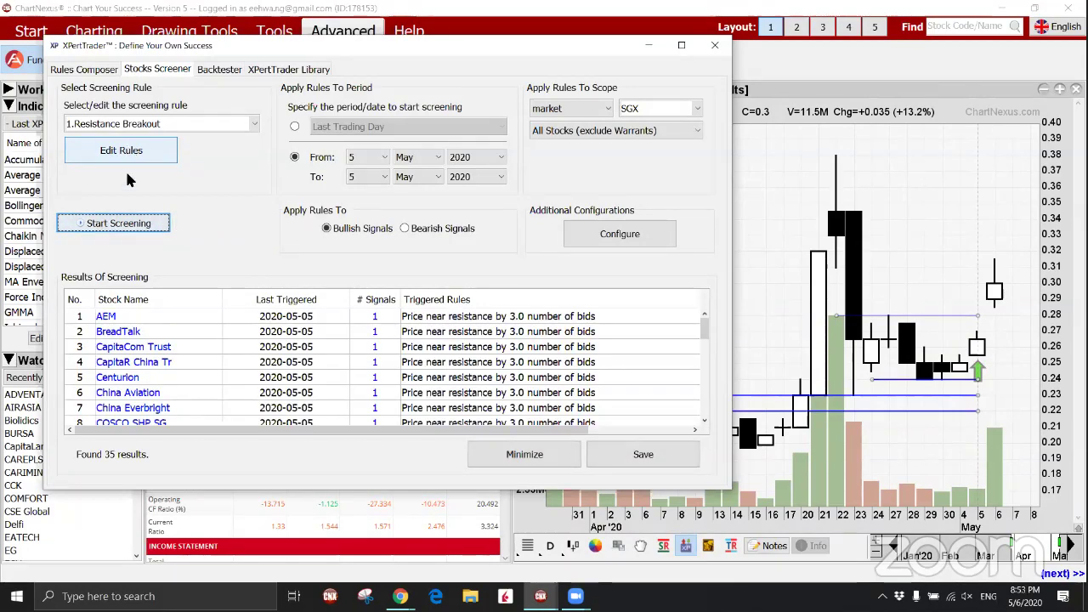
Minimize the screener to its results list, open COSCO SHP SG's chart and show its long-term weekly price history.
click(524, 454)
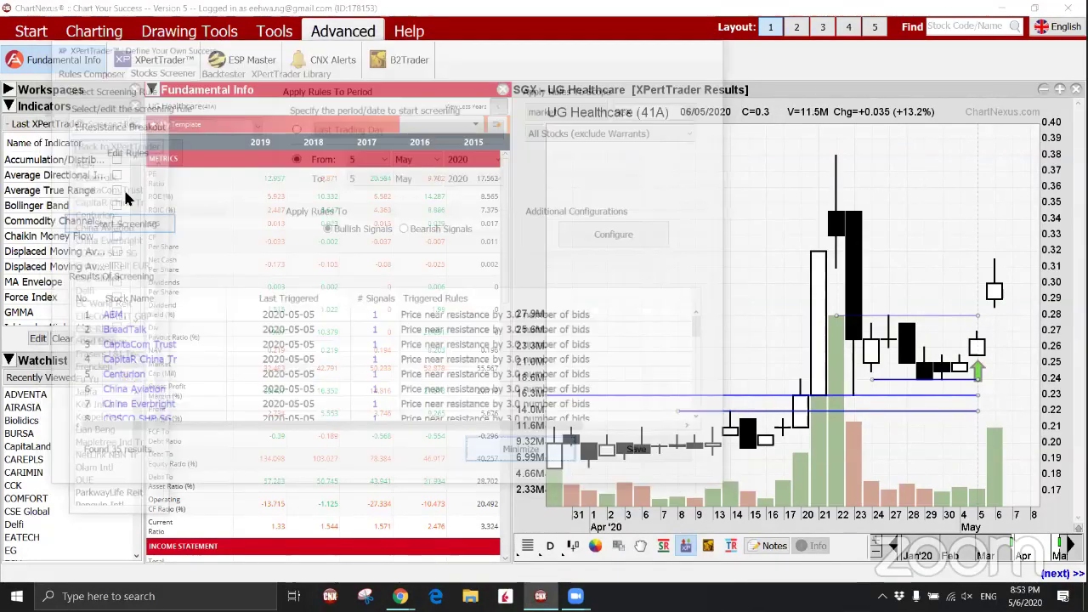
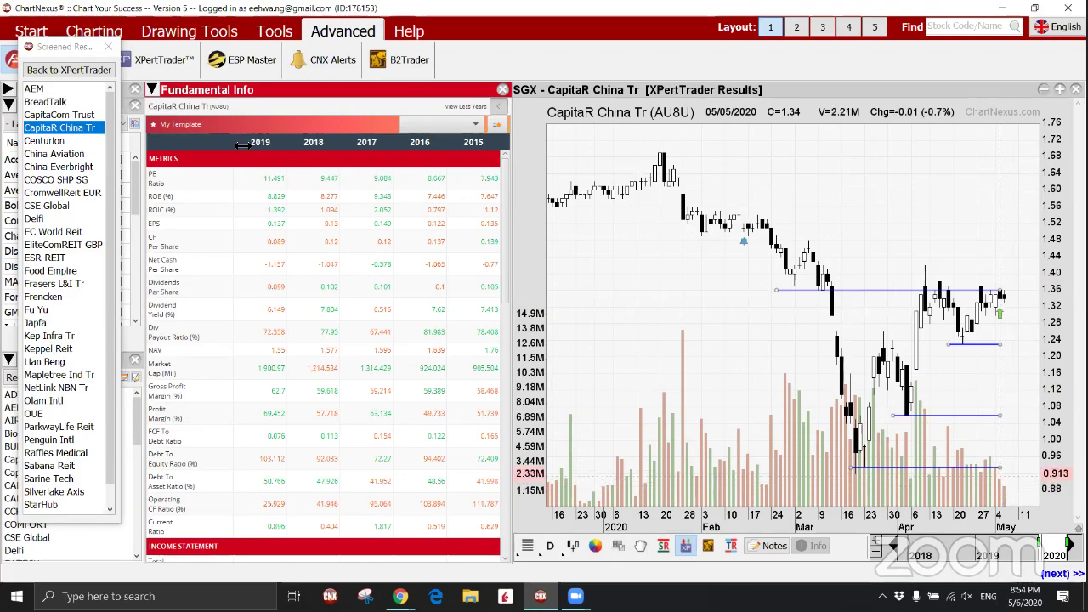
click(68, 180)
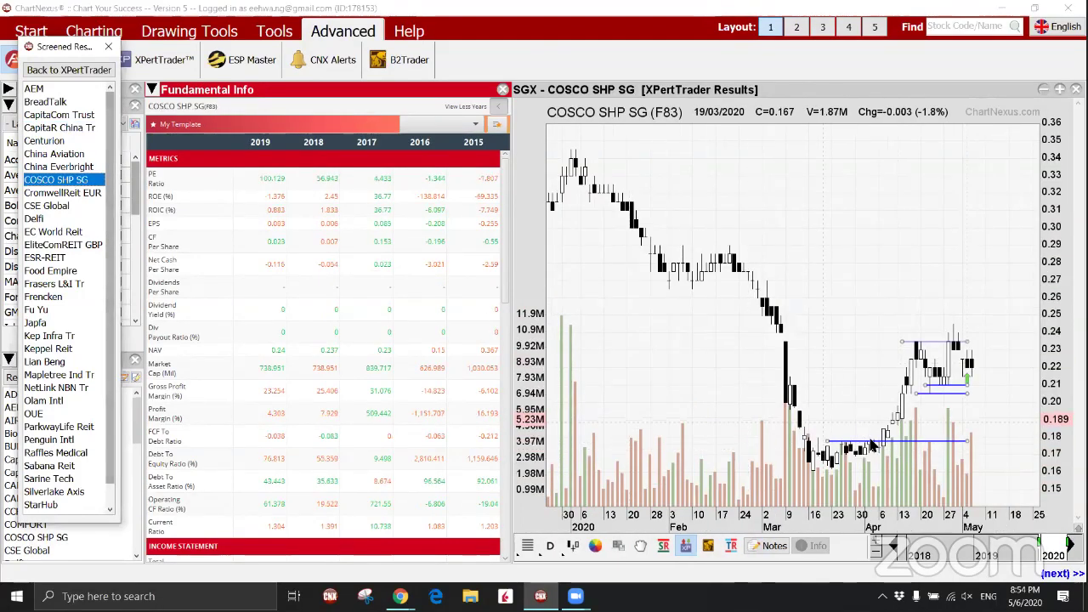
drag(760, 425, 944, 383)
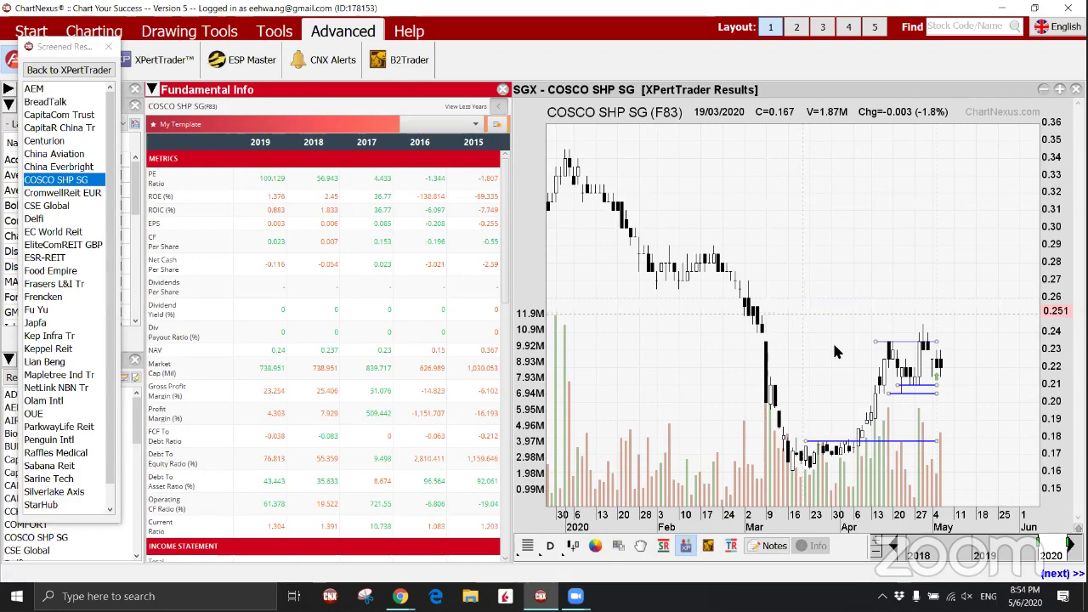
scroll(765, 293, down, 8)
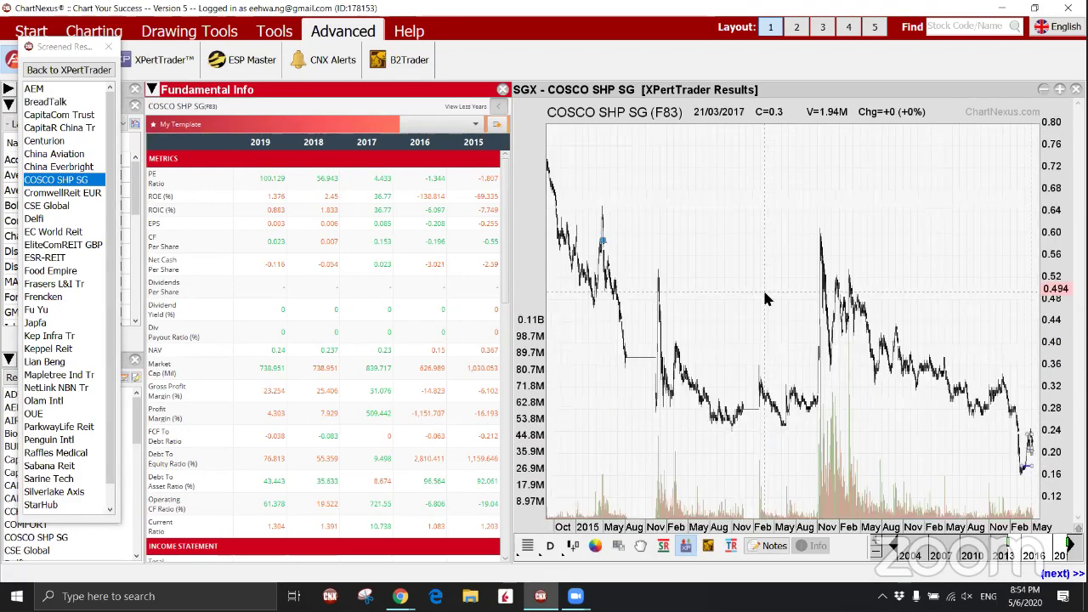
scroll(768, 296, down, 2)
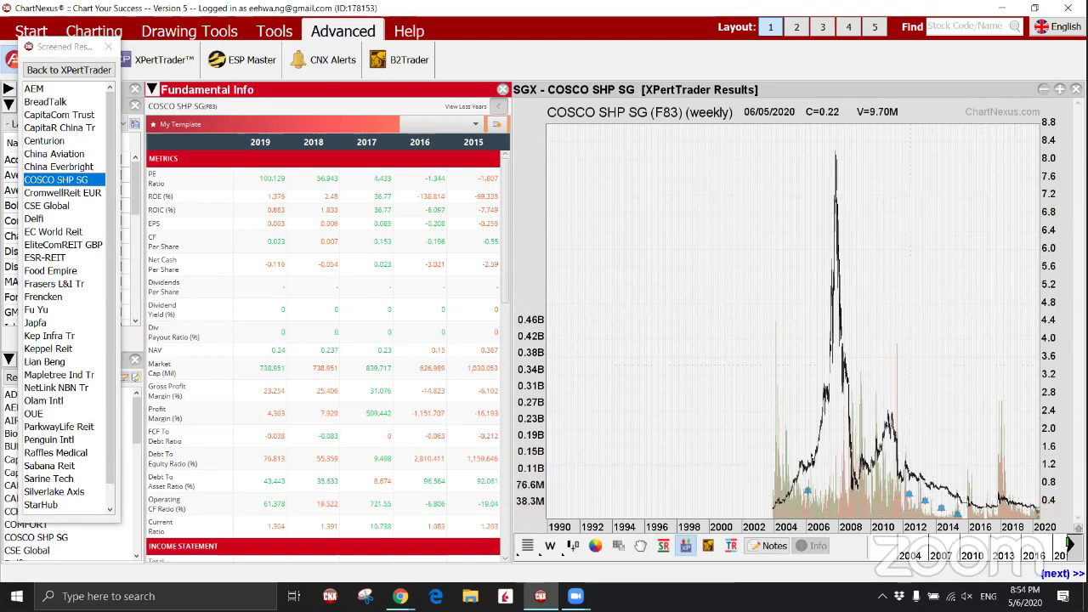
Find the KLSE stock KNM by name and view its weekly chart over its full price history.
click(976, 27)
text(knm)
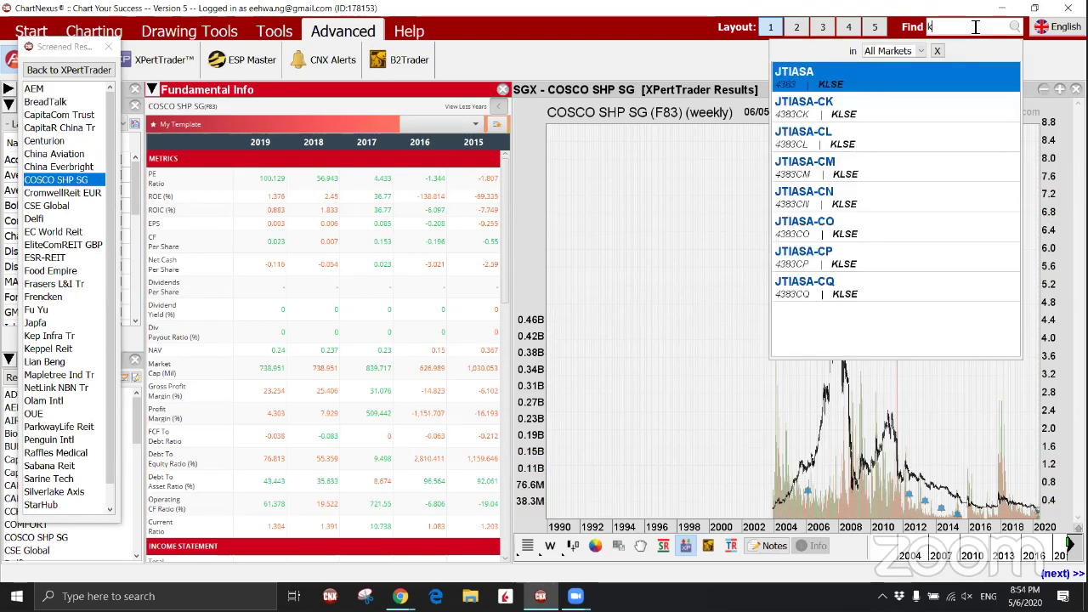
click(869, 82)
scroll(871, 275, down, 5)
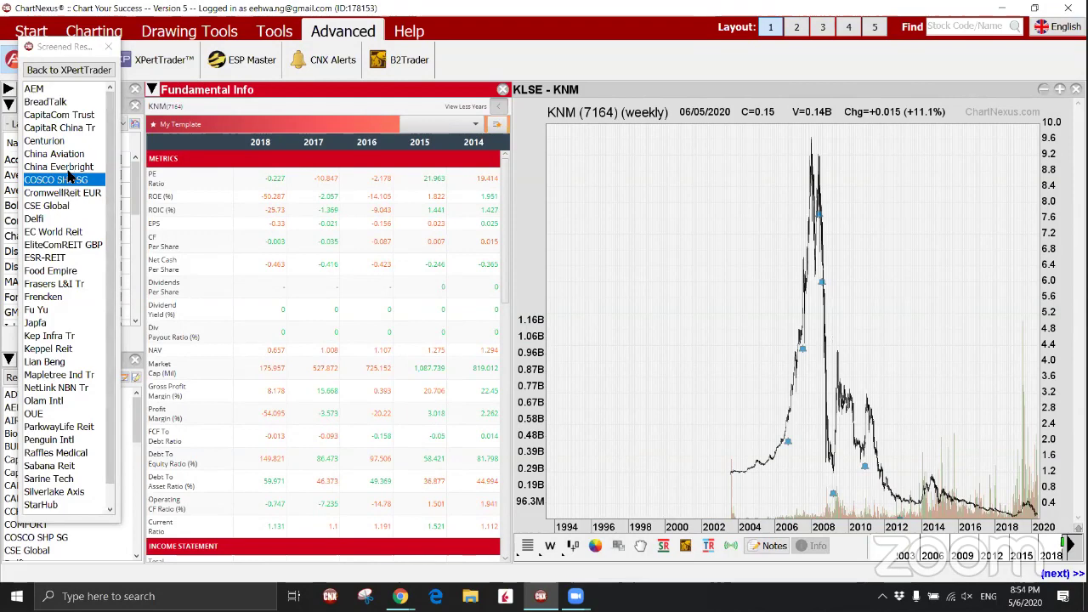
Open CSE Global's chart from the screened results and examine the latest daily candles against the resistance line.
click(59, 208)
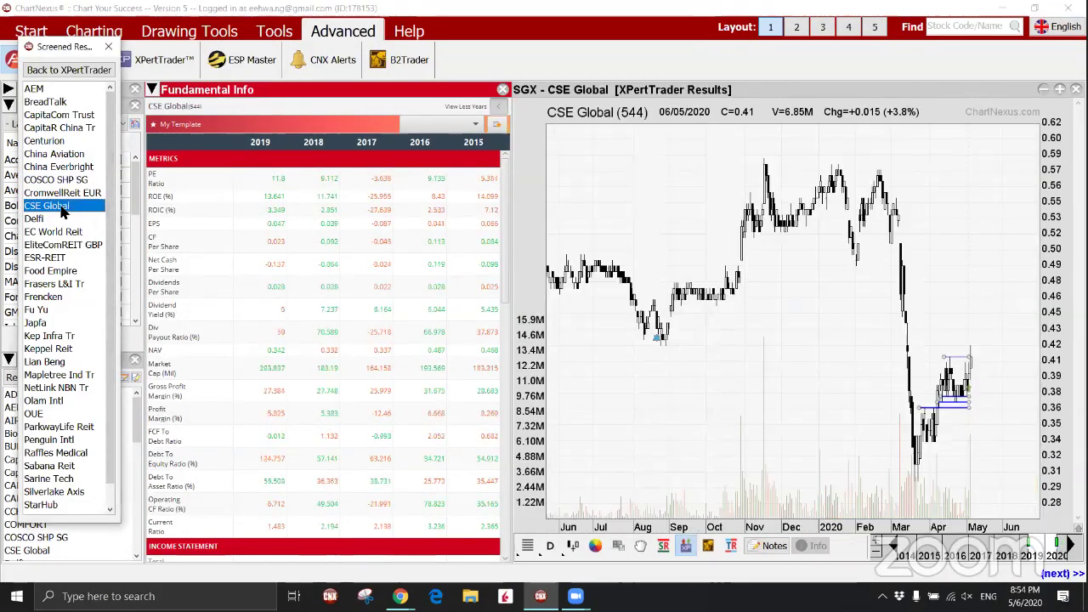
drag(780, 407, 1003, 408)
drag(699, 408, 1015, 404)
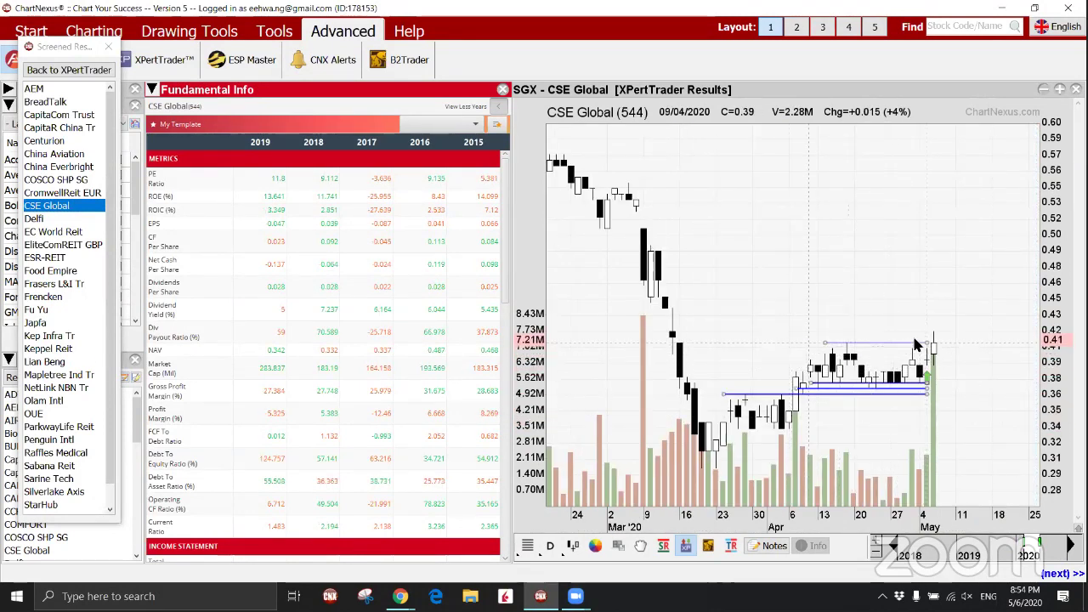
click(933, 348)
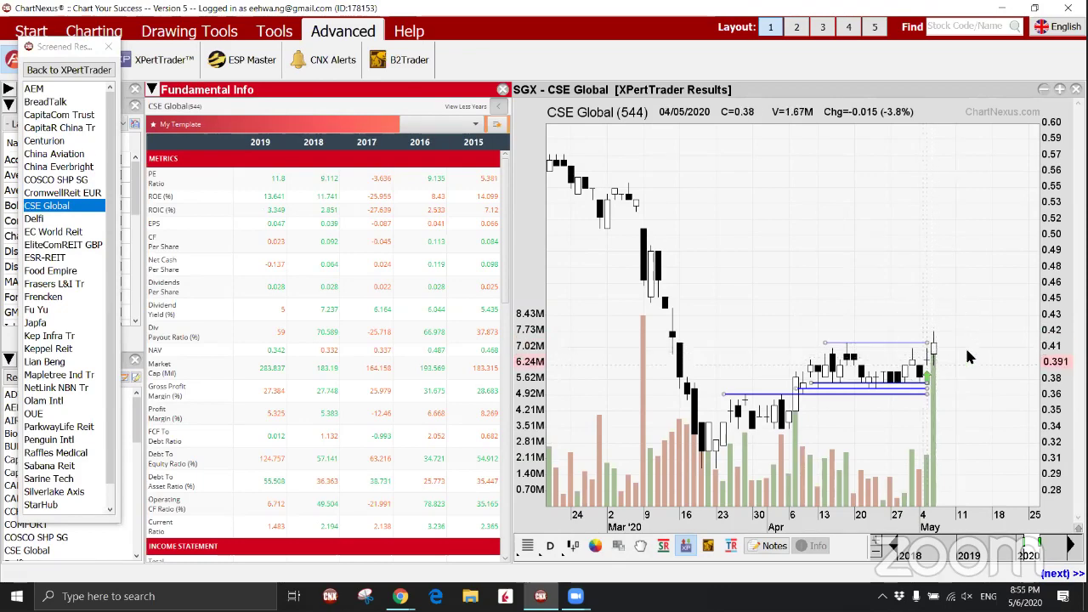
Return to XPertTrader, change the screening market to KLSE and run the Resistance Breakout screening.
click(77, 69)
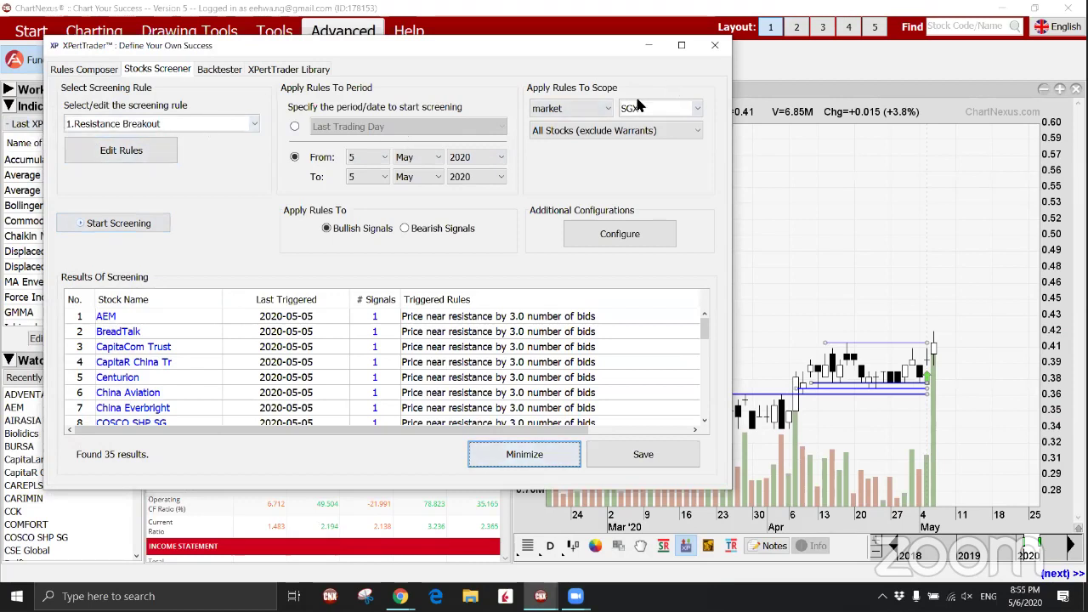
click(680, 108)
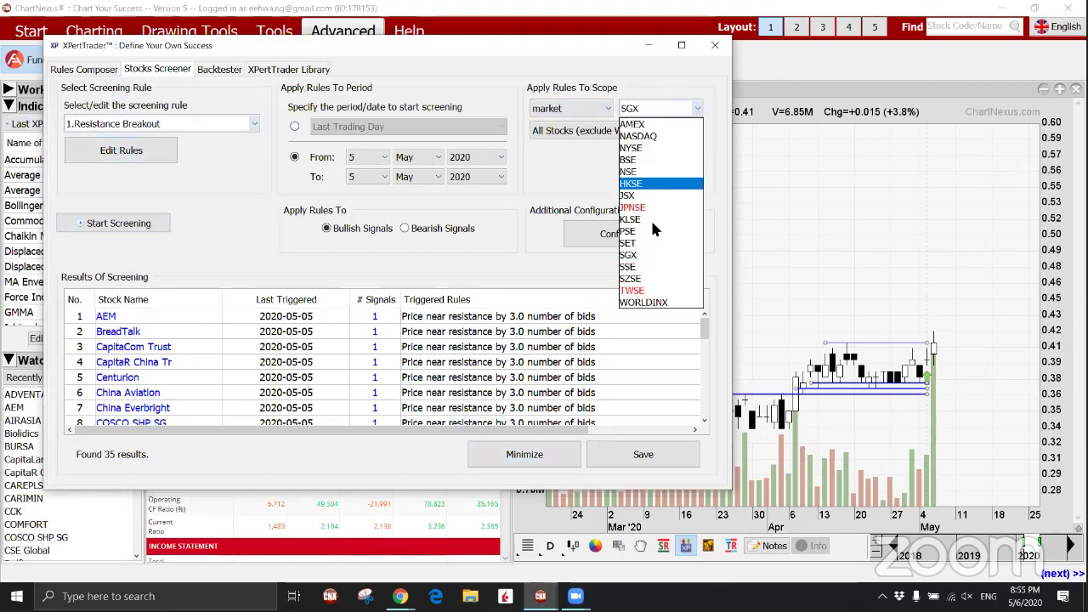
click(650, 219)
click(129, 228)
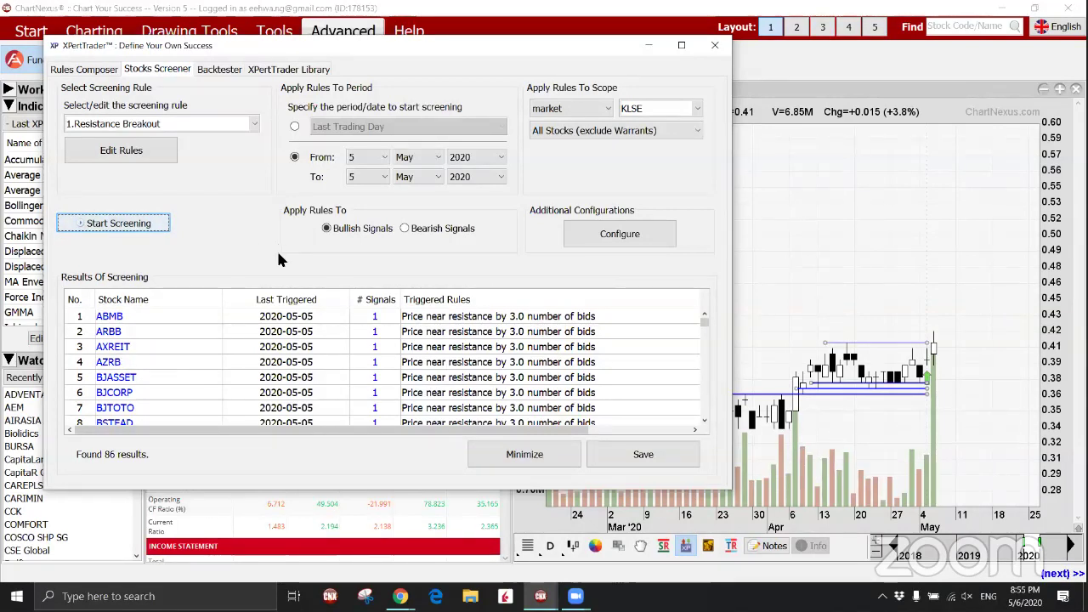
click(154, 459)
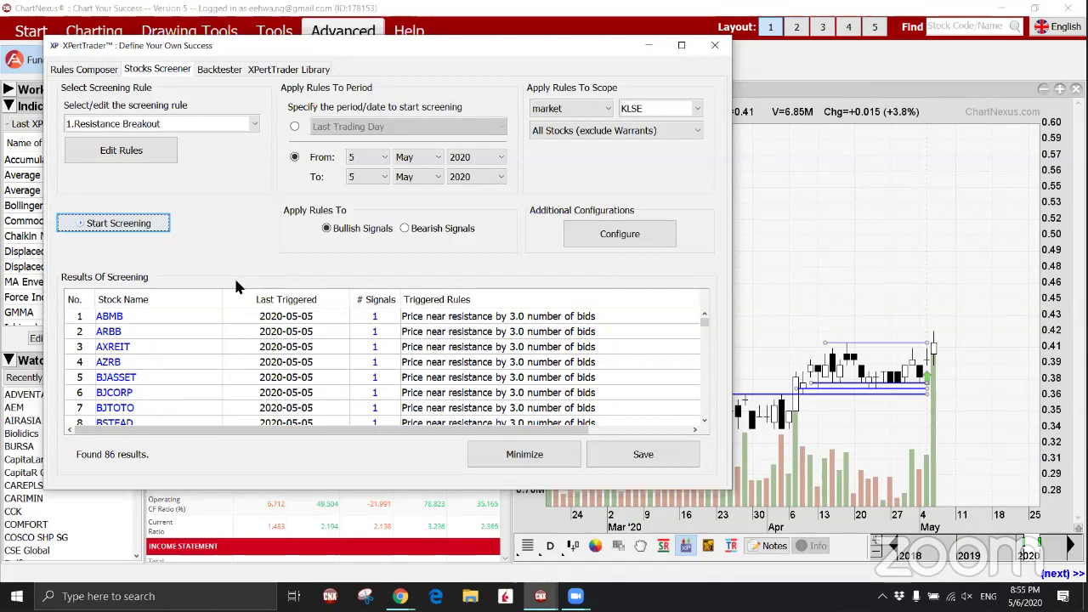
Open the Resistance Breakout rule for editing and add Volume Increase as a second condition under AND.
click(132, 166)
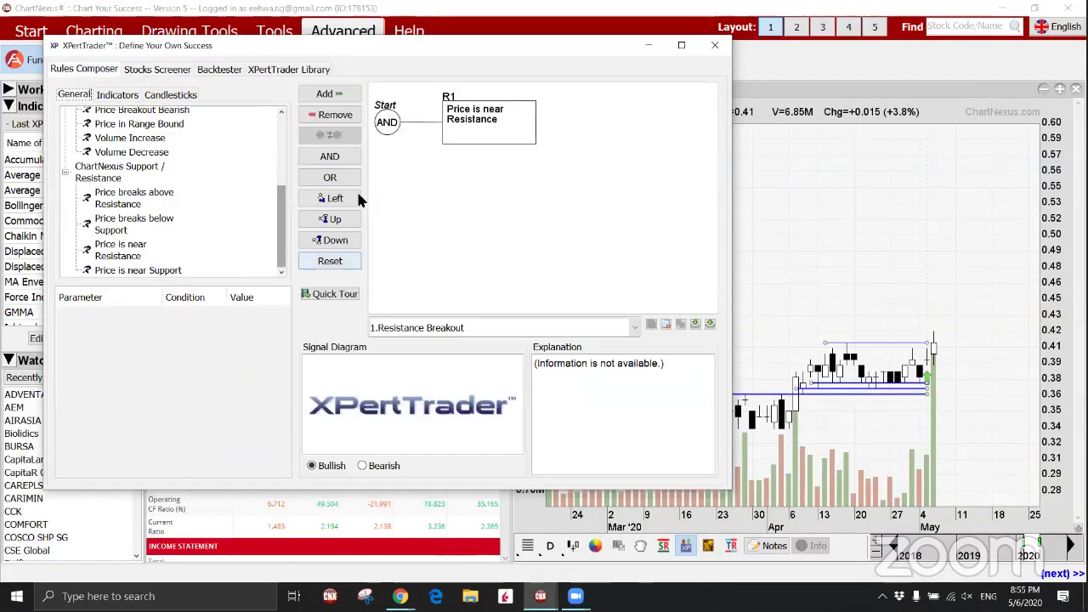
click(136, 138)
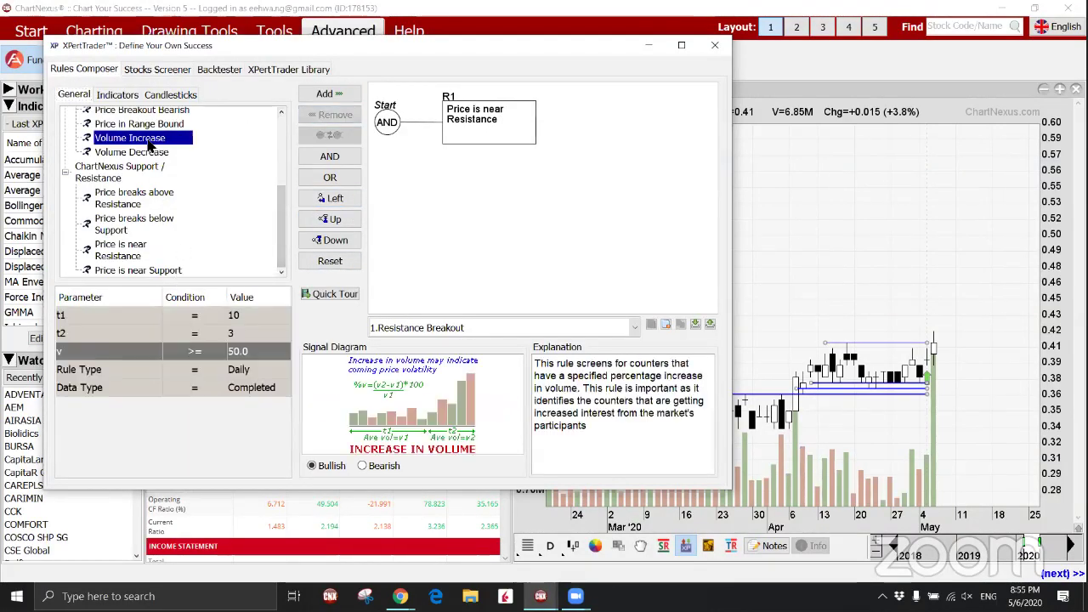
click(329, 97)
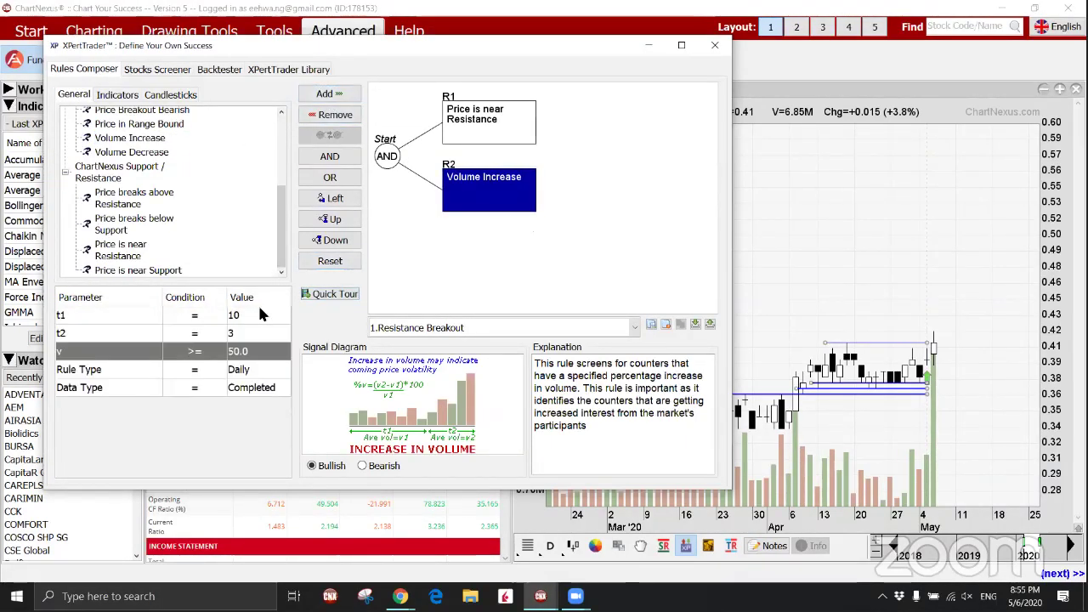
Set the Volume Increase parameters to t1 = 20, t2 = 1 and v >= 1.
click(245, 316)
text(20)
key(Return)
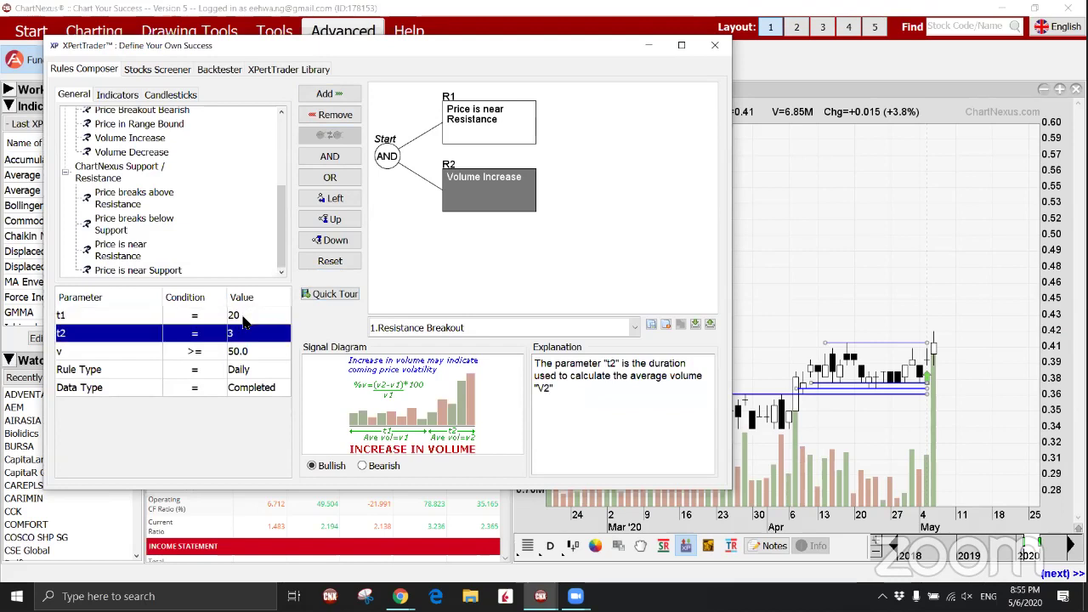
click(264, 337)
key(Return)
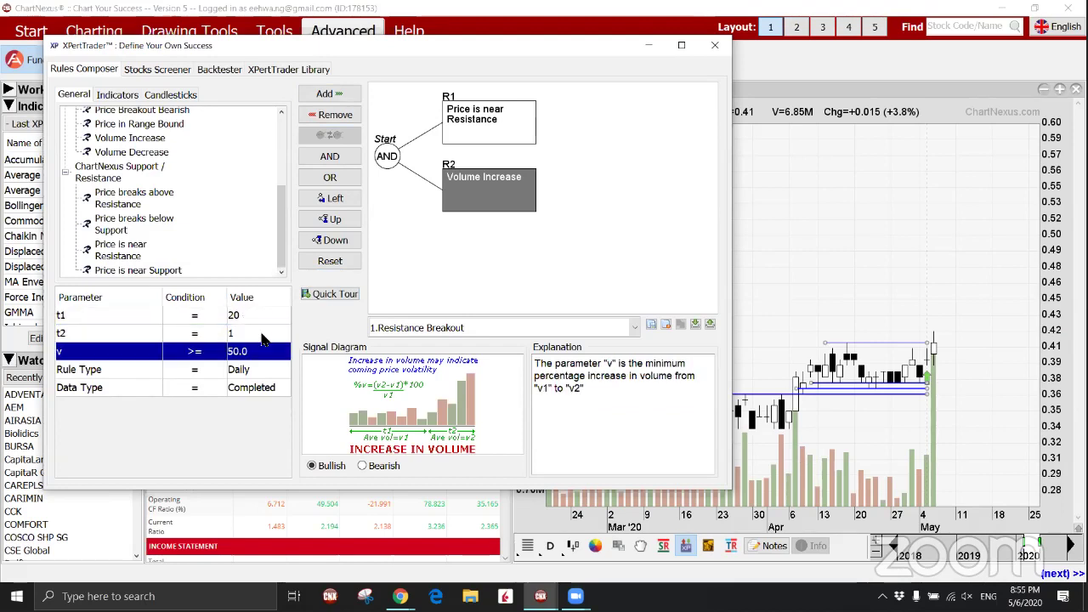
click(263, 351)
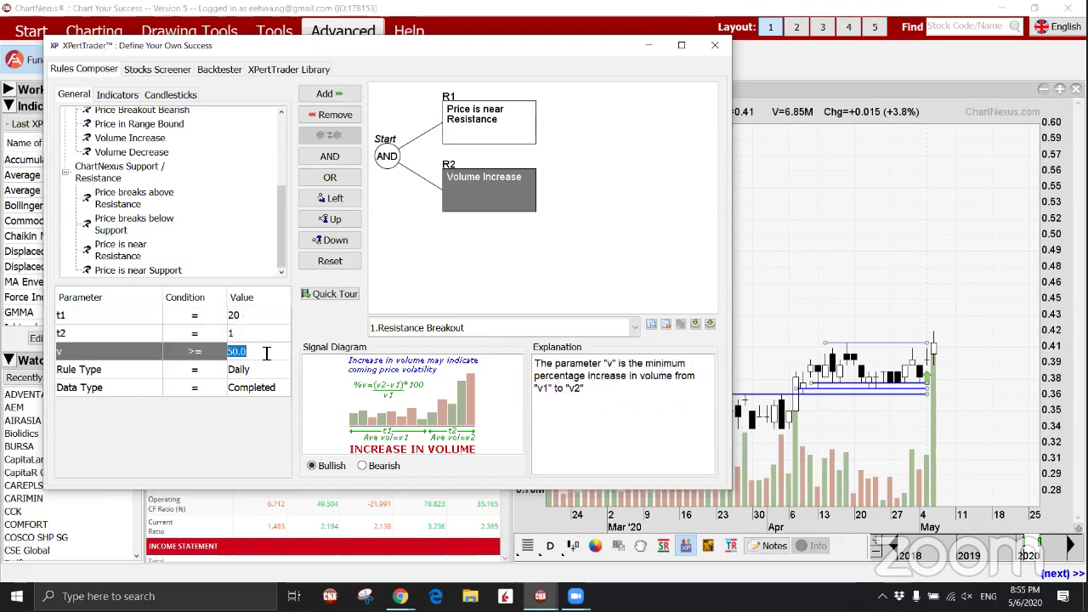
text(1)
key(Return)
Overwrite "1.Resistance Breakout" with the two-condition version and rerun the screening on the KLSE market.
click(649, 324)
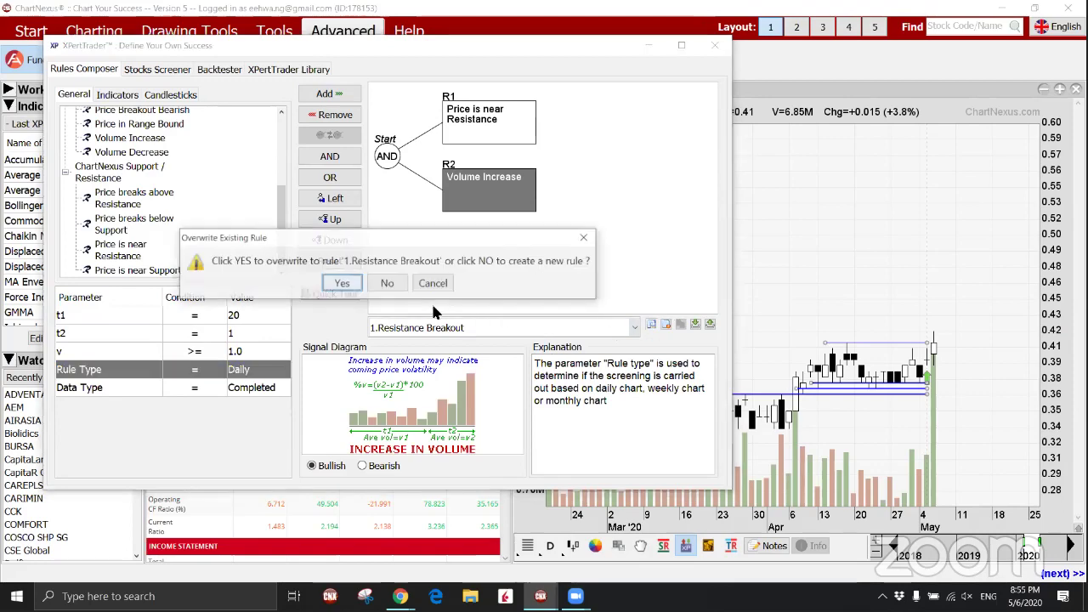
click(342, 283)
click(128, 73)
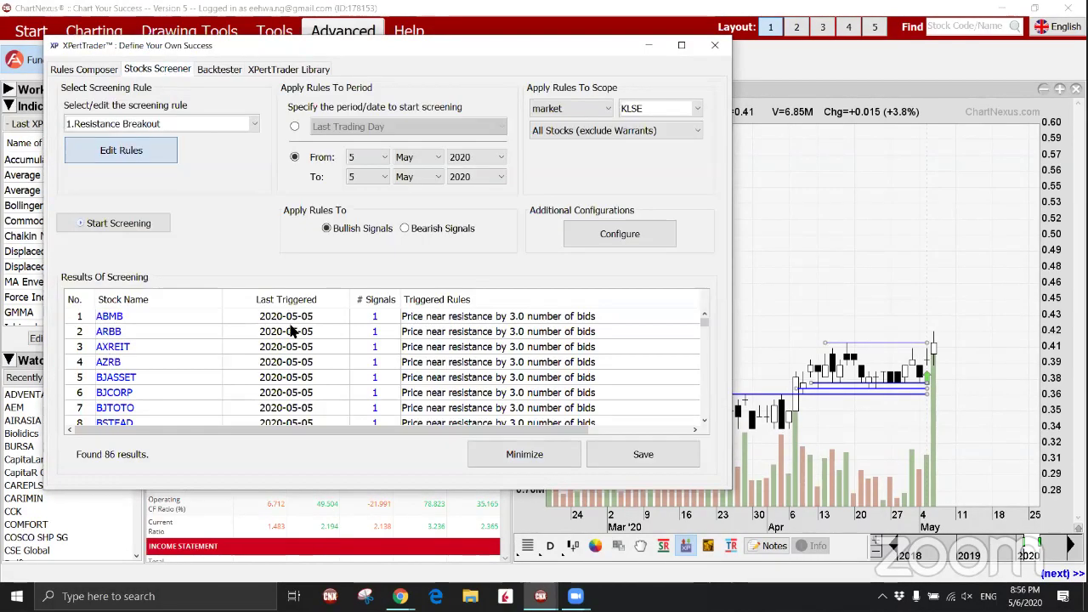
click(114, 224)
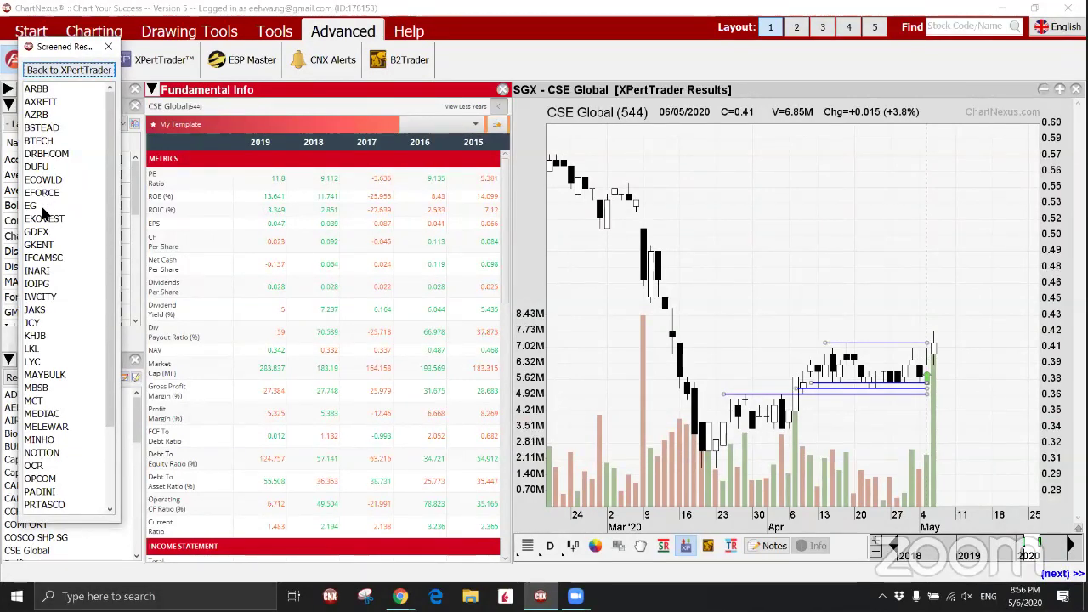
Open JAKS from the screened results and examine its daily chart and resistance line over longer and shorter histories.
click(34, 309)
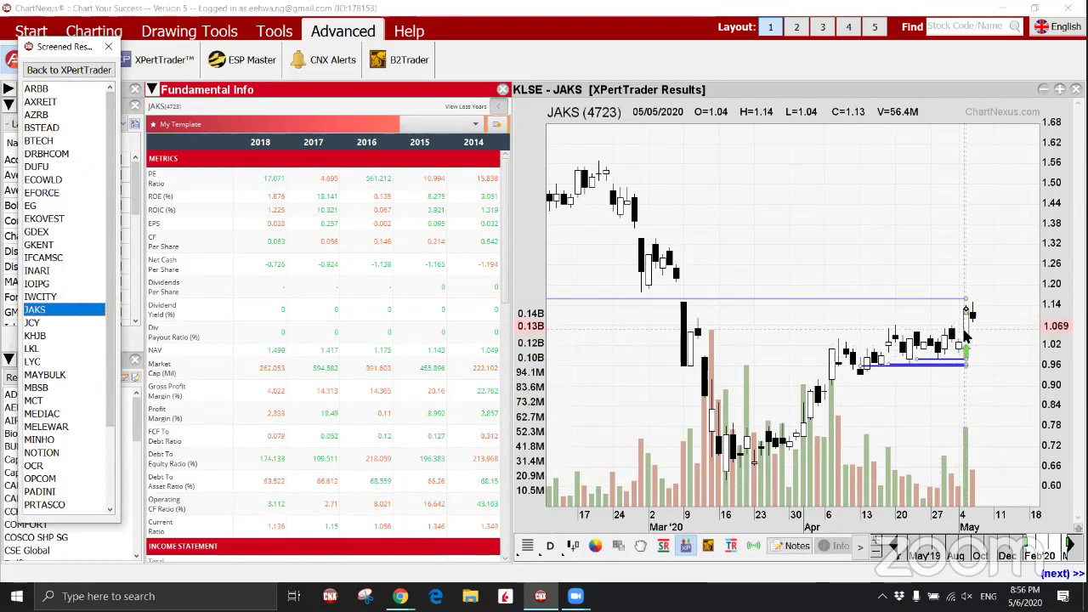
scroll(868, 351, down, 3)
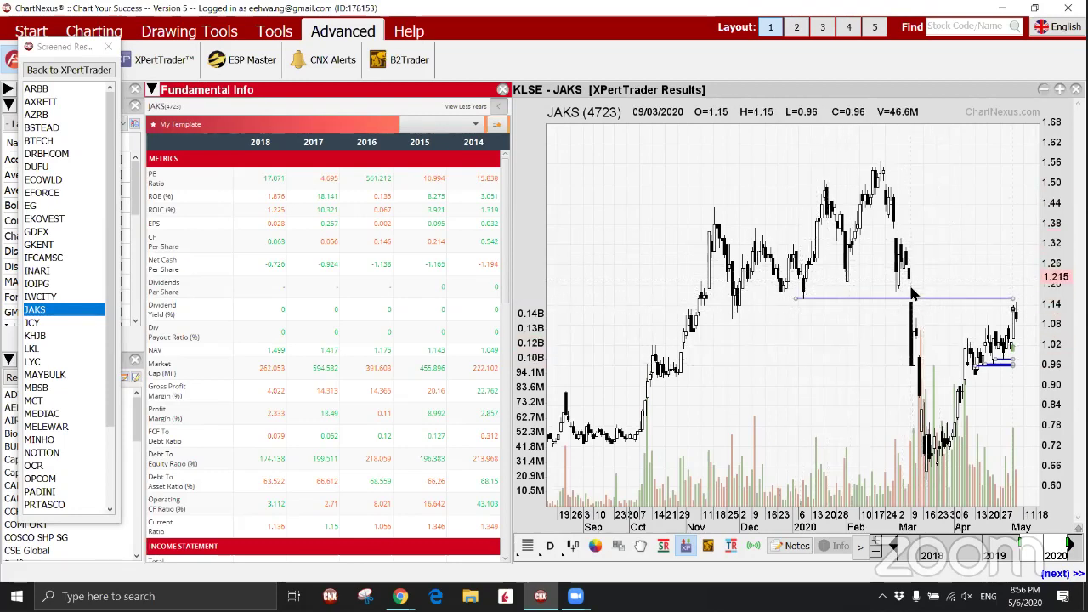
scroll(817, 364, up, 3)
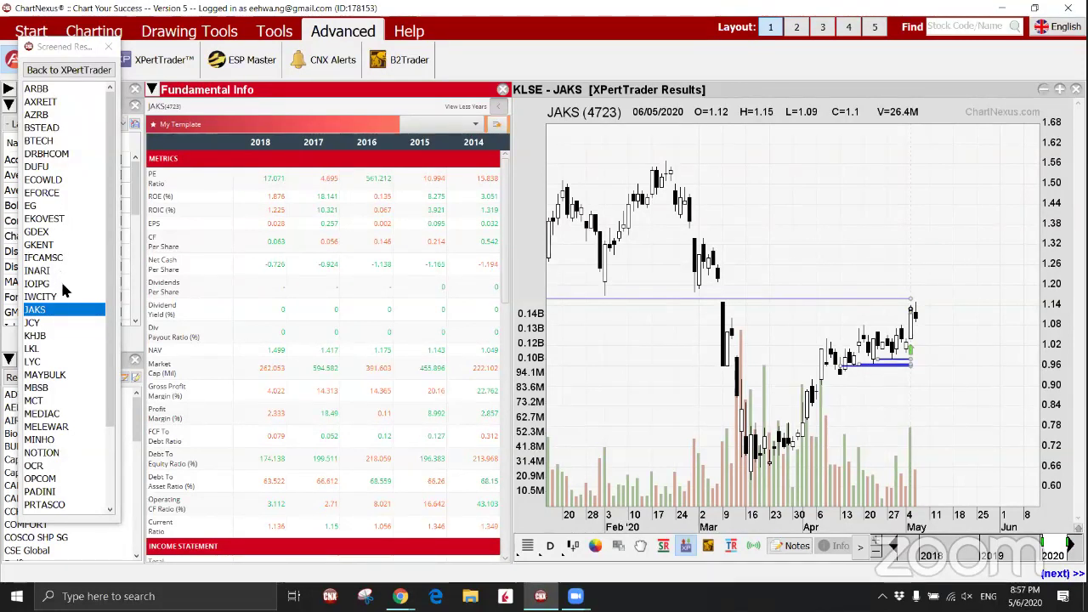
Open IFCAMSC's chart from the screened results, view the recent candles closely and switch the chart to weekly.
click(43, 258)
drag(879, 412, 959, 280)
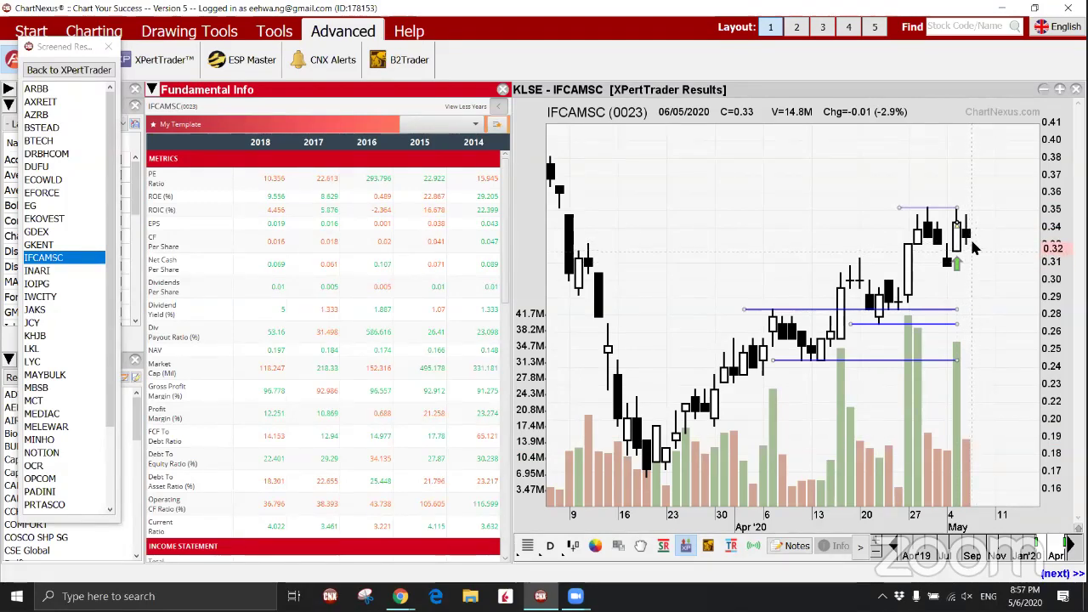
click(550, 545)
click(595, 575)
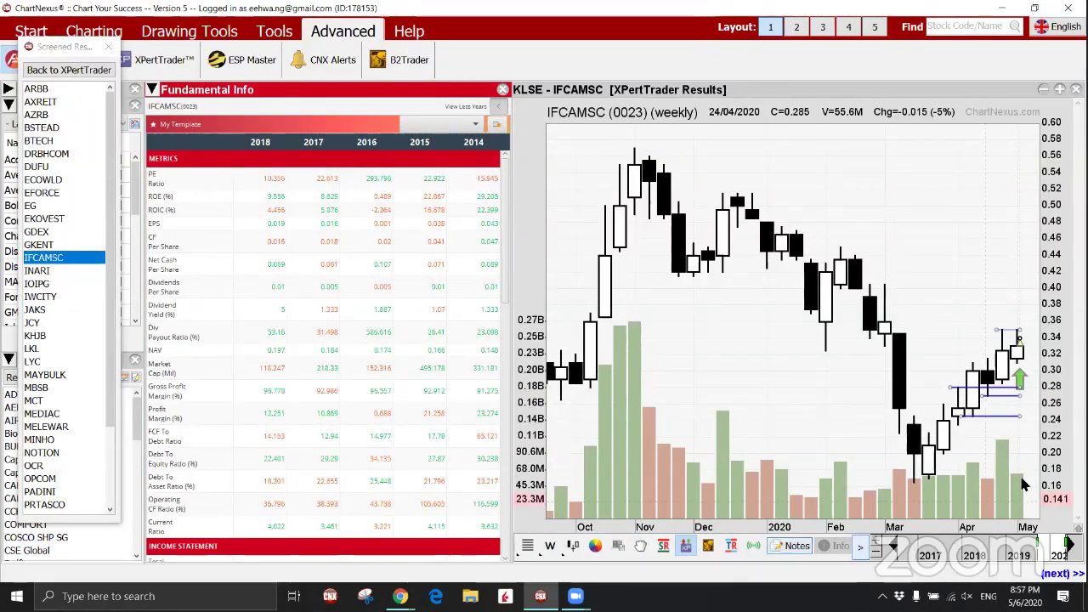
Examine IFCAMSC's recent weekly candles closely and open OPCOM's daily chart from the screened results.
drag(873, 366, 926, 395)
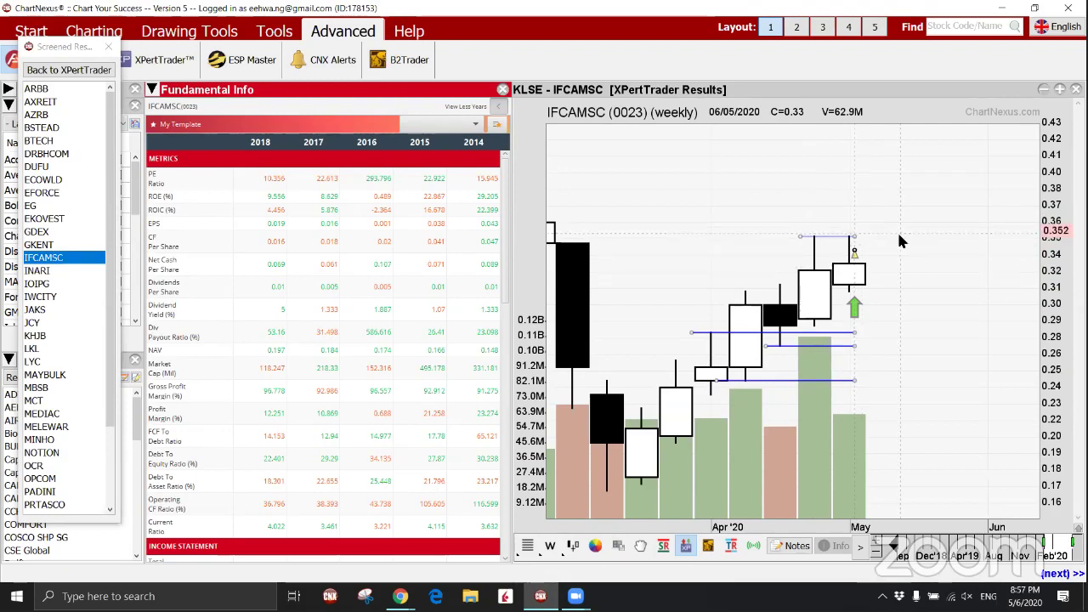
scroll(917, 323, down, 1)
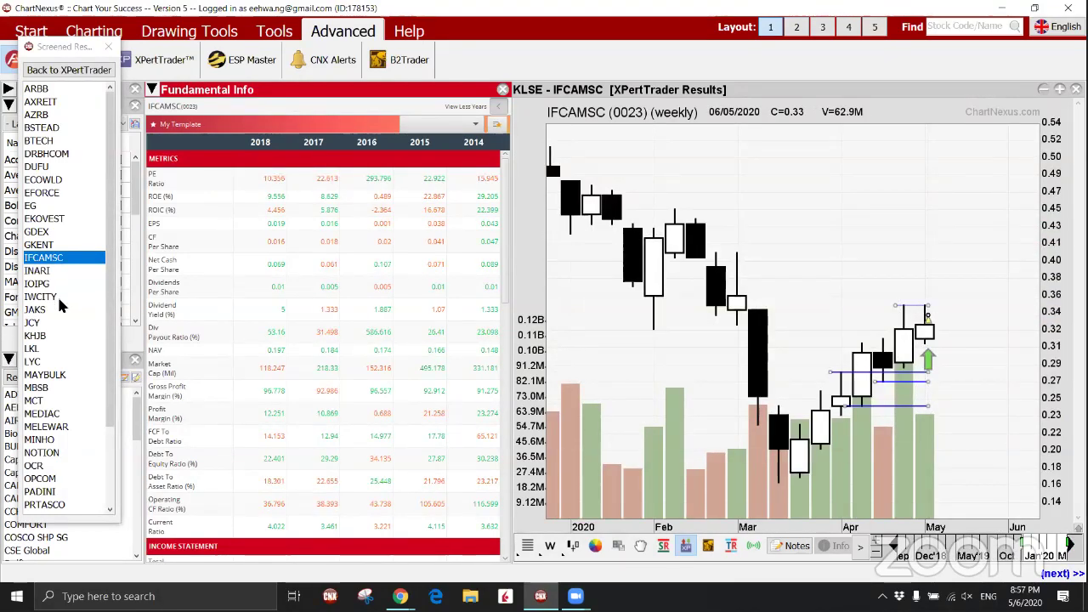
scroll(60, 294, down, 1)
scroll(61, 293, down, 1)
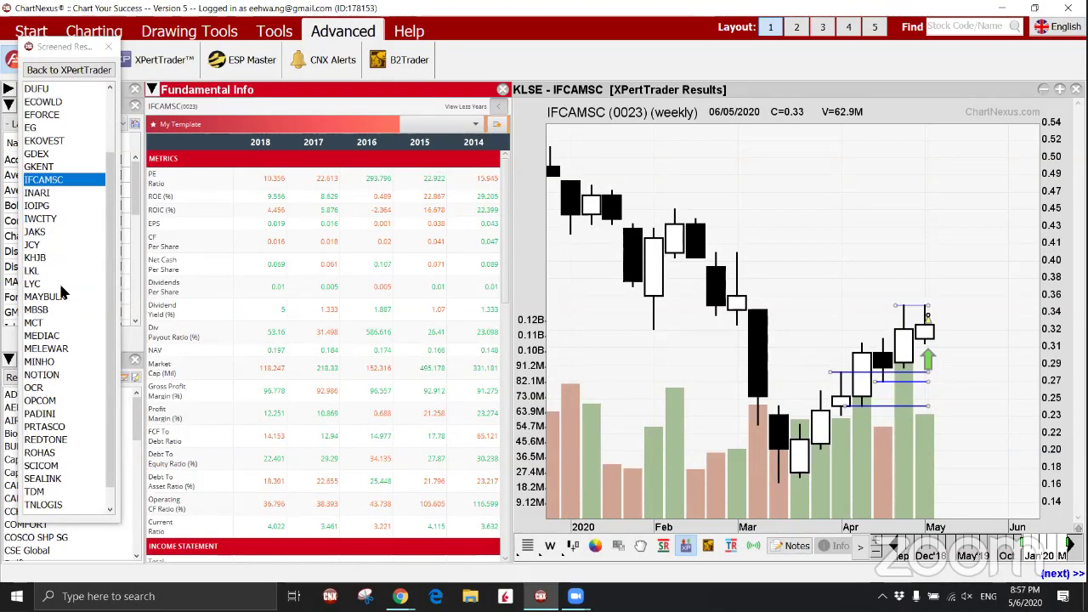
scroll(61, 293, down, 1)
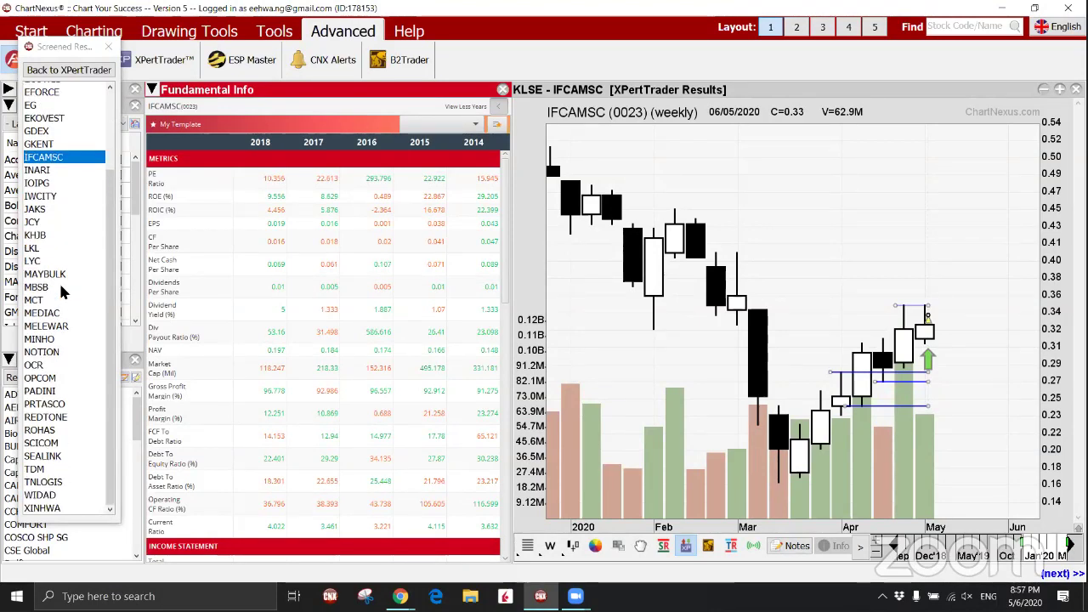
click(50, 379)
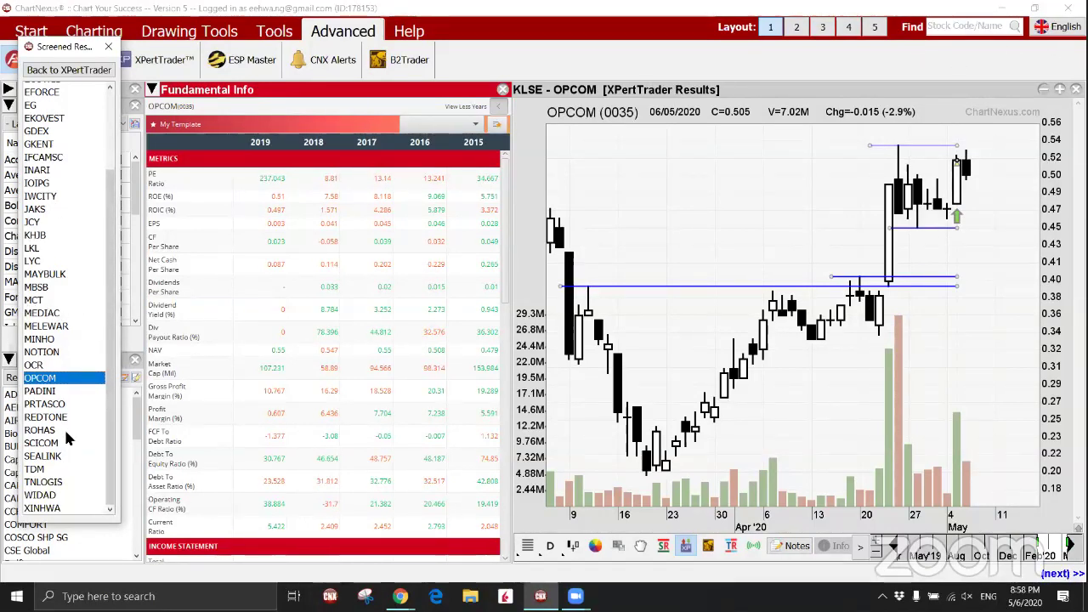
Find the stock FGV by its name and open its daily chart.
click(954, 27)
text(jak)
key(BackSpace)
key(BackSpace)
key(BackSpace)
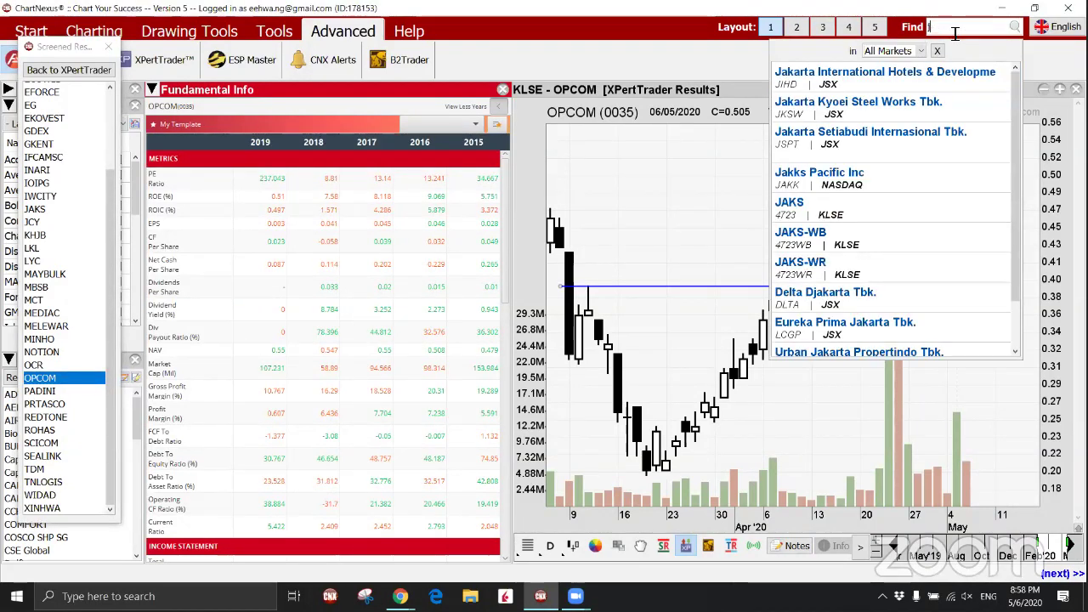
text(fgv)
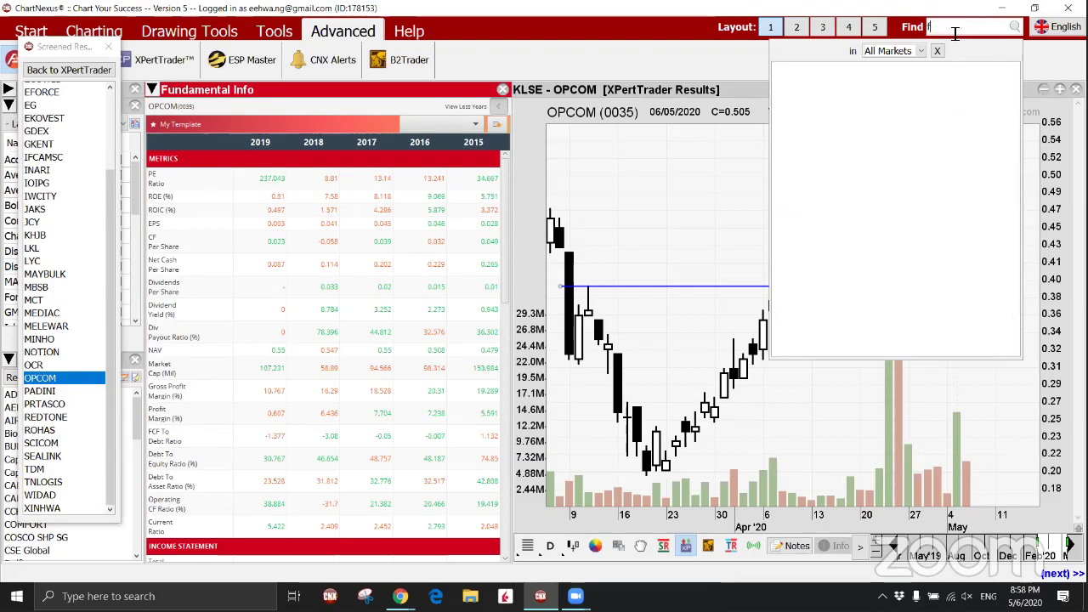
key(Return)
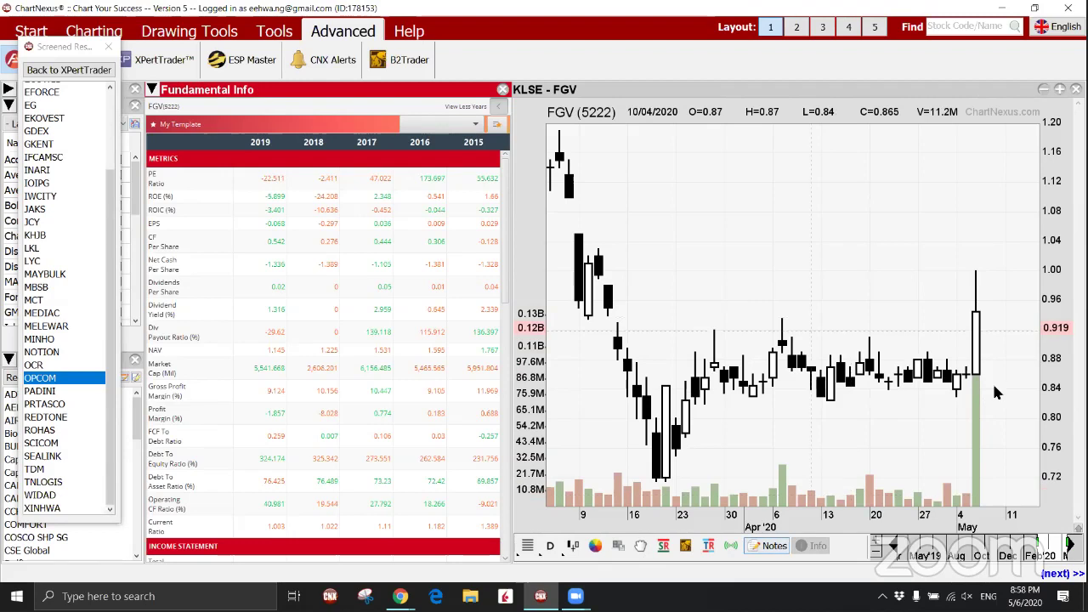
Find JTIASA on the KLSE market and view its daily chart over a longer history.
click(980, 26)
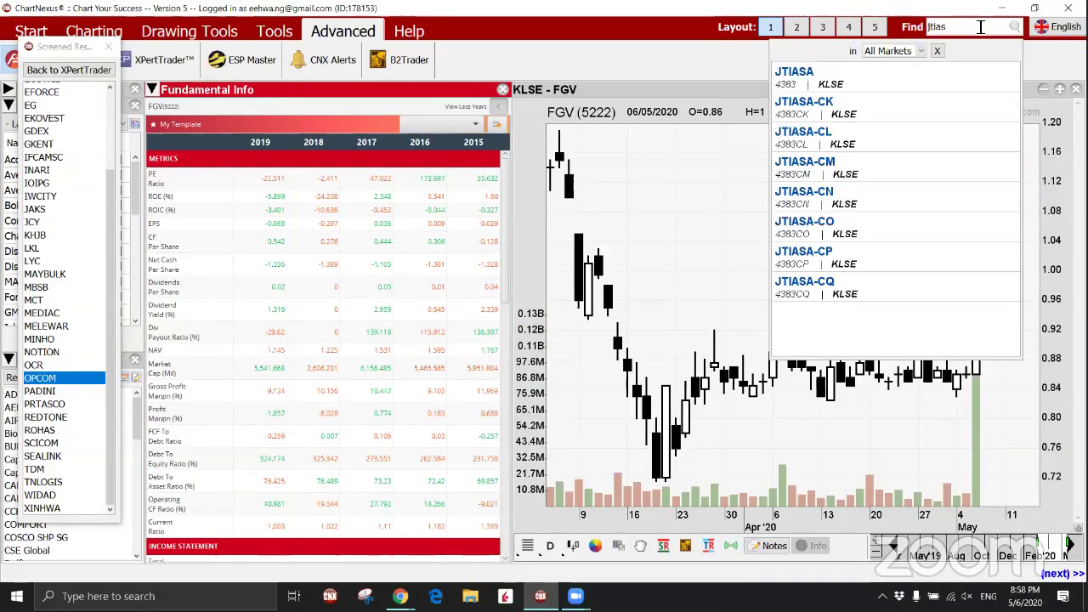
text(jtias)
click(969, 75)
scroll(890, 408, down, 3)
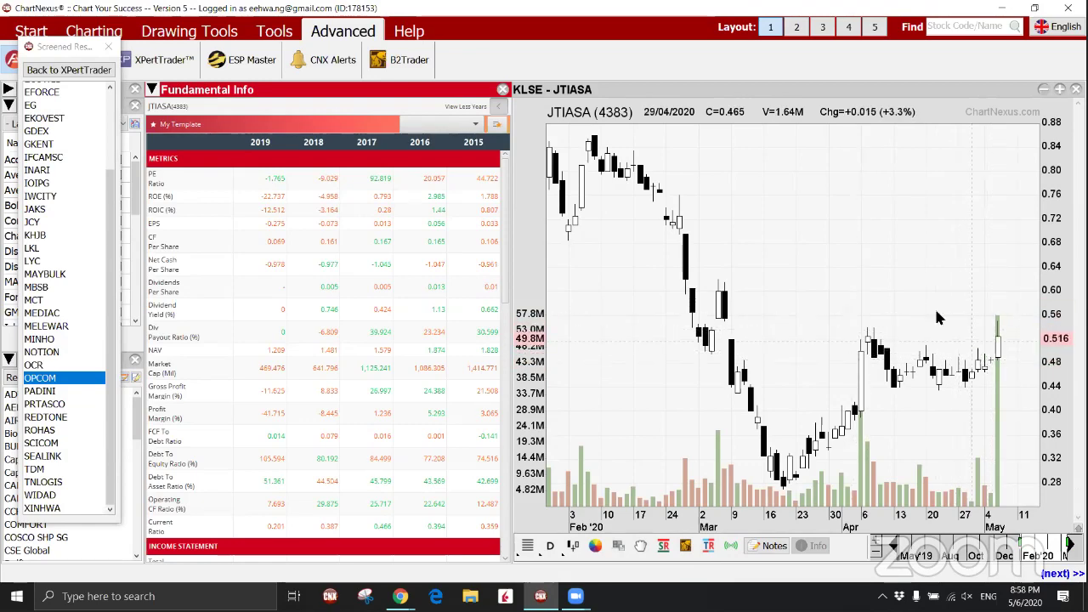
Reopen the Resistance Breakout rule for editing and set the Price is near Resistance parameter x to <= 10.
click(64, 72)
click(138, 148)
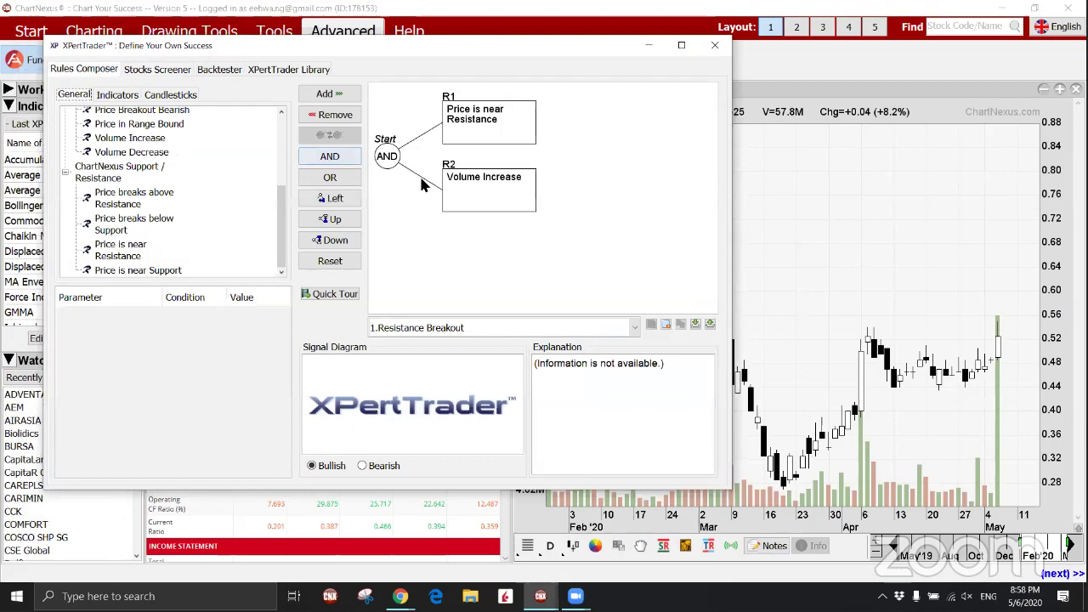
click(513, 136)
click(247, 333)
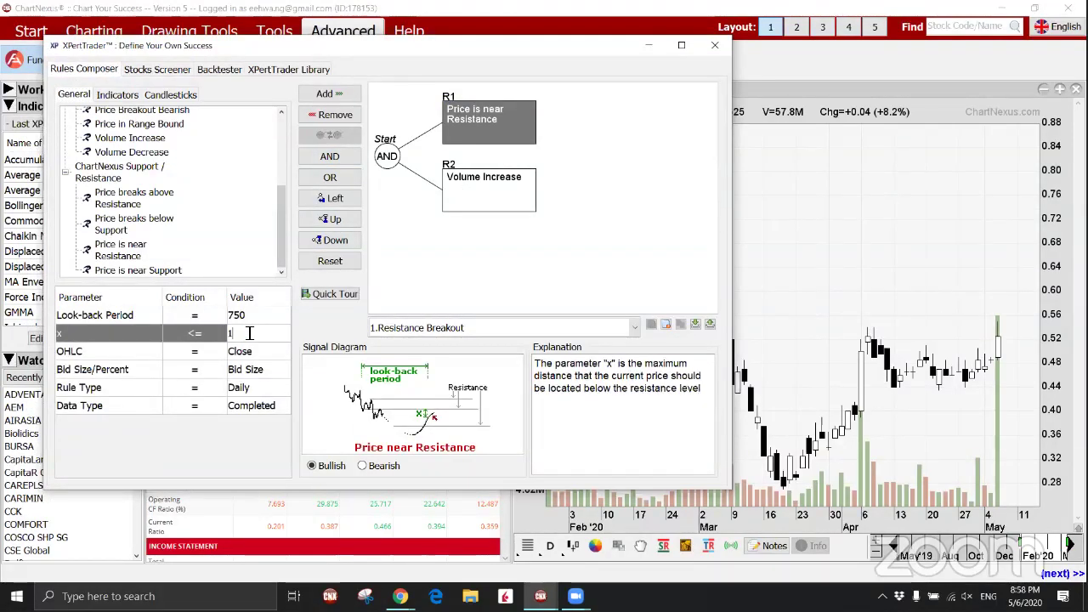
text(10)
key(Return)
Overwrite the existing "1.Resistance Breakout" rule with the new x value and rerun the screening on the KLSE market.
click(651, 326)
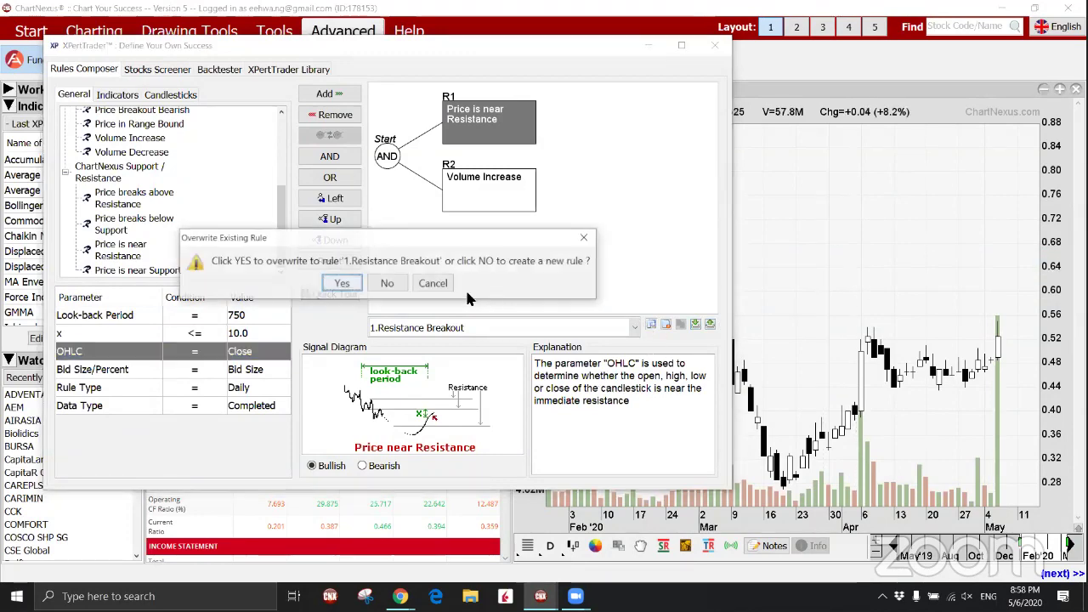
click(341, 284)
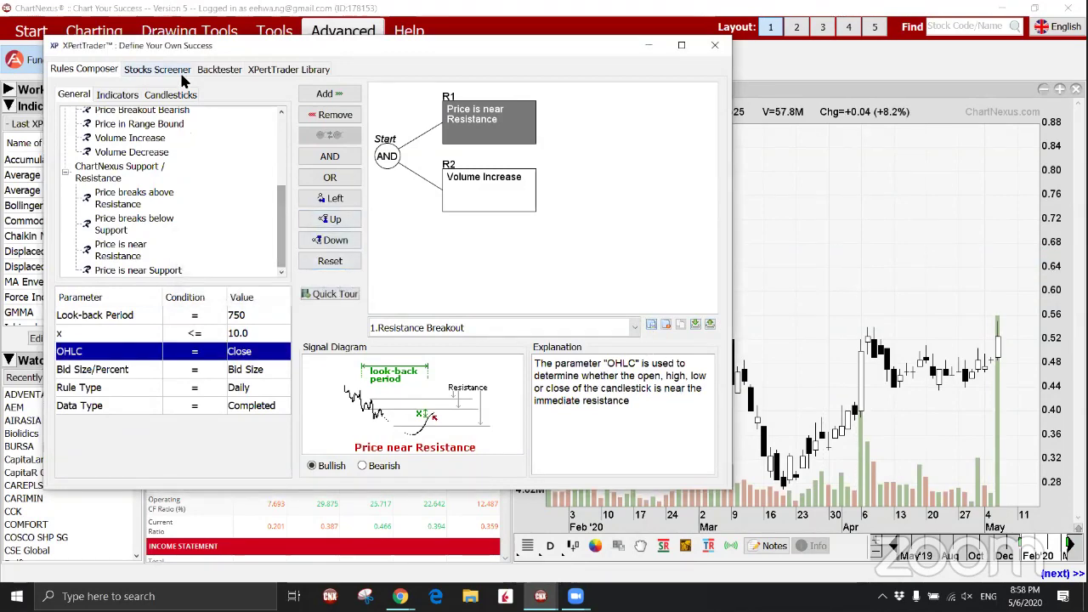
click(149, 70)
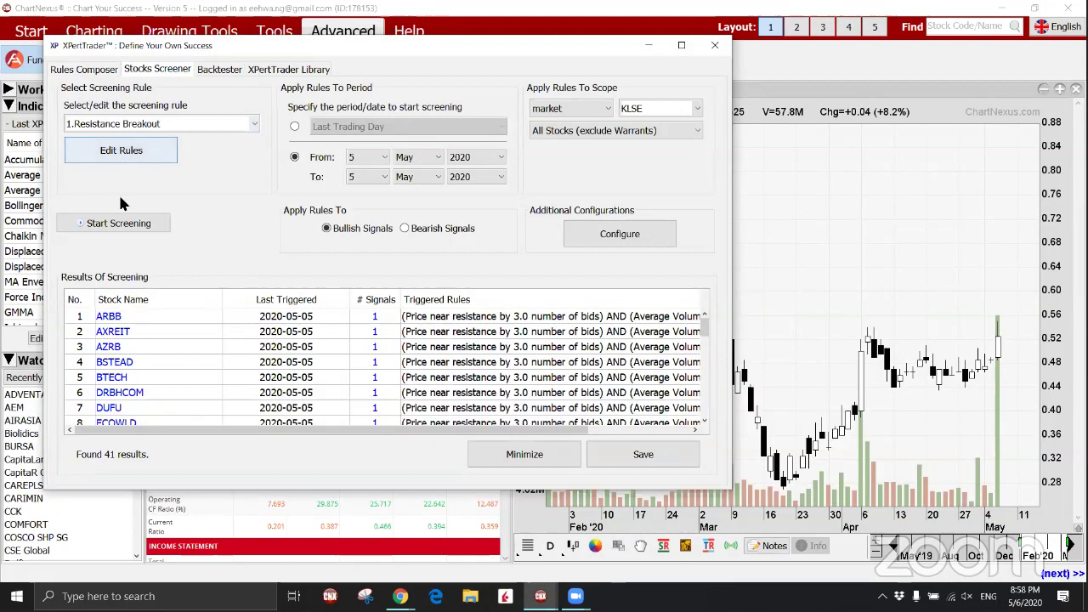
click(109, 223)
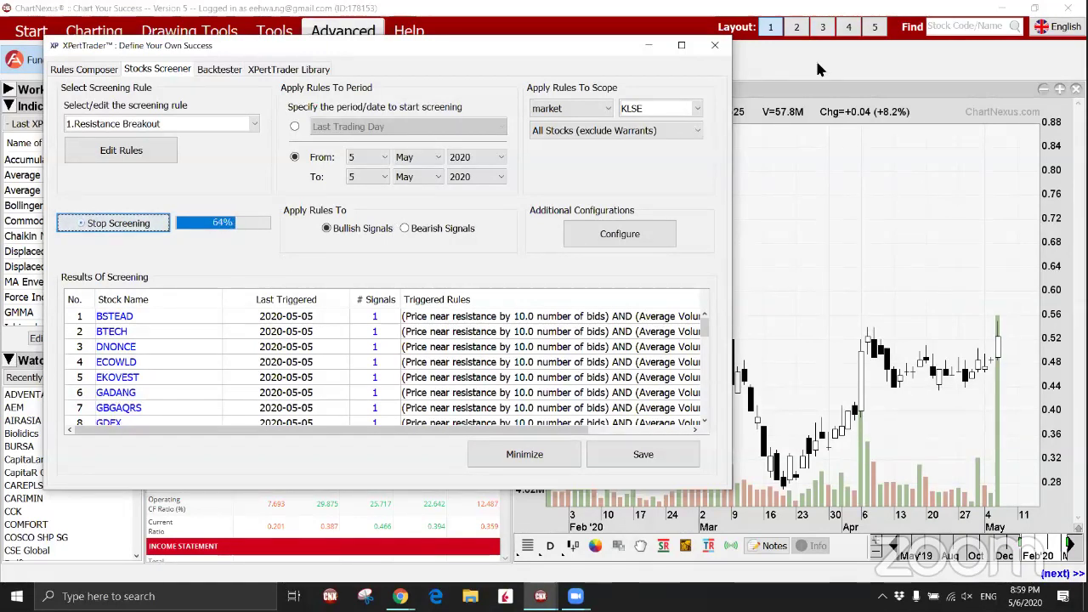
Find the stock TDM by its name and open its daily chart.
click(944, 33)
text(t)
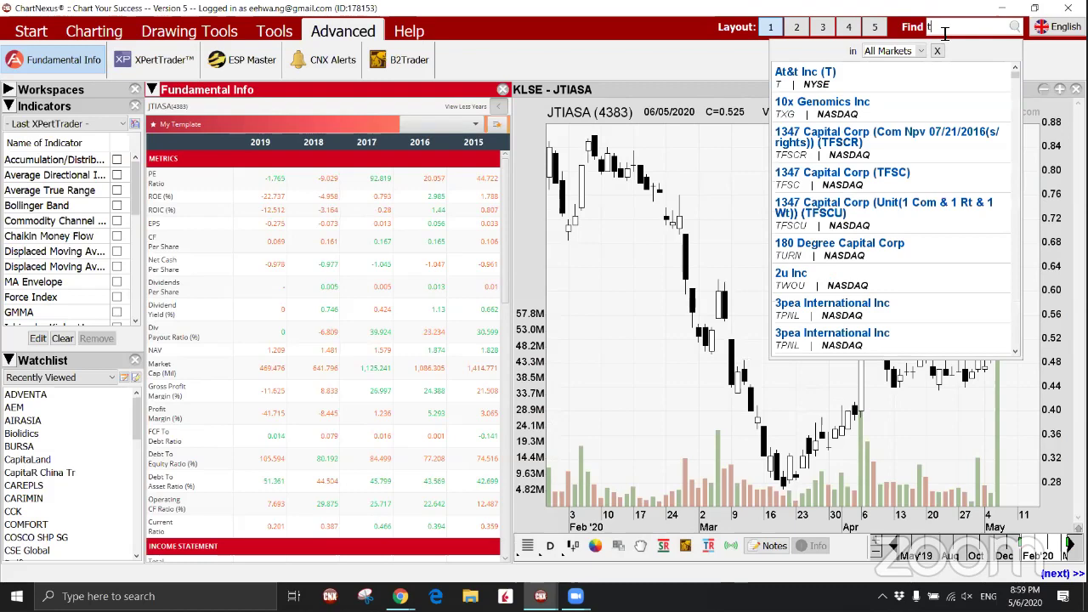
text(dm)
key(Return)
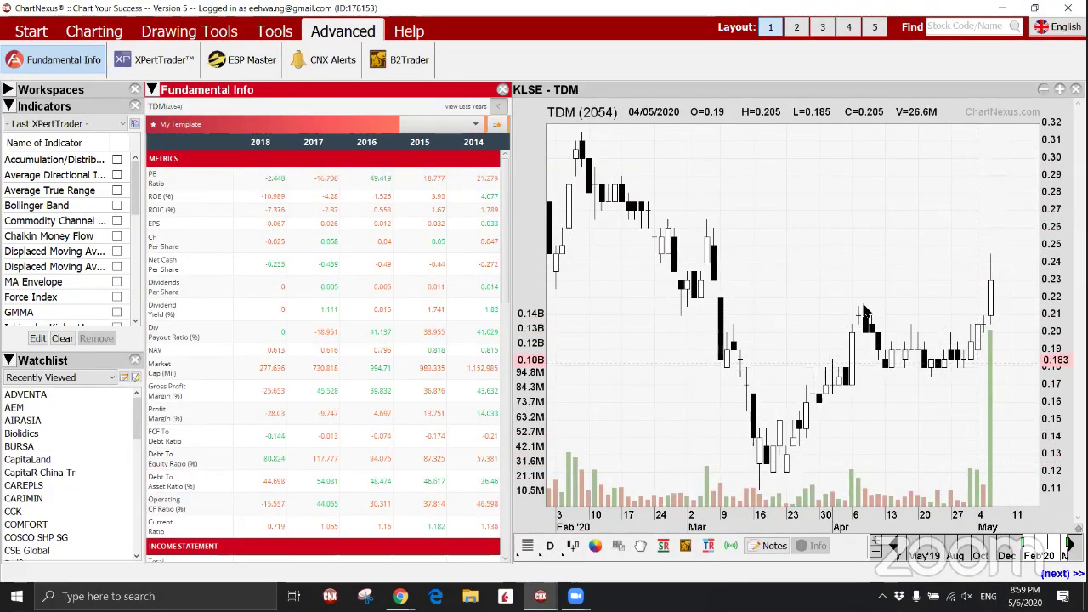
Bring up the compact list of new screening results beside the TDM chart and look through the matching KLSE stocks.
click(157, 54)
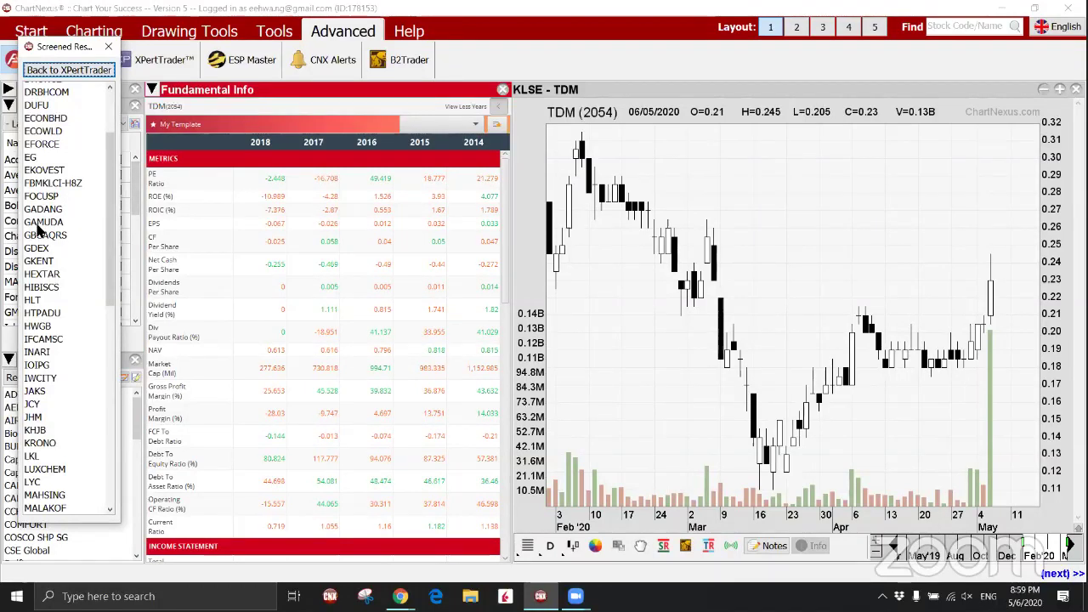
scroll(60, 257, down, 1)
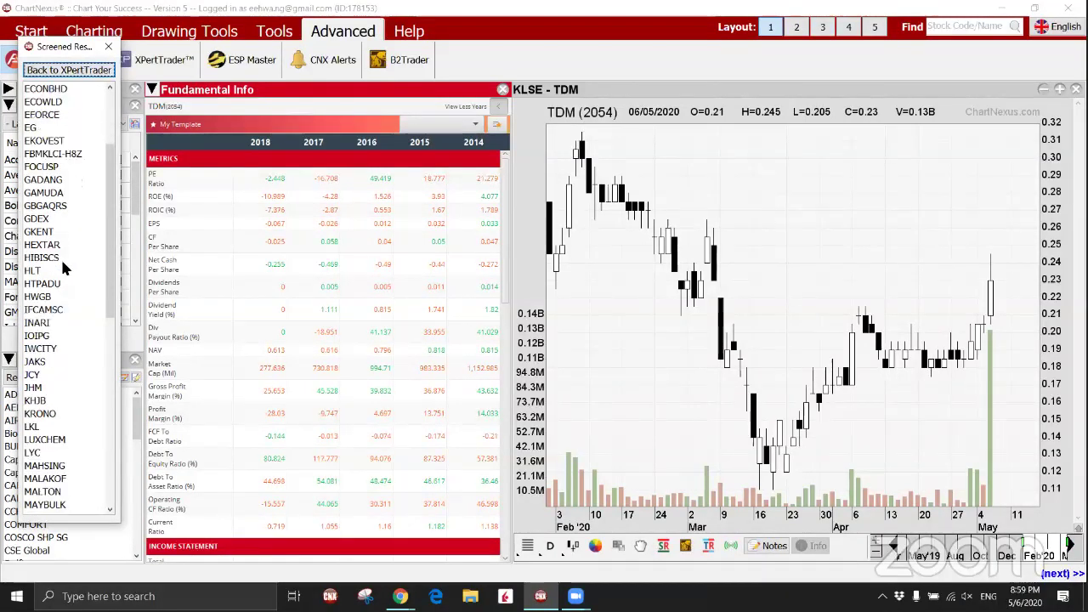
scroll(59, 255, down, 2)
scroll(59, 255, up, 3)
scroll(59, 255, up, 3)
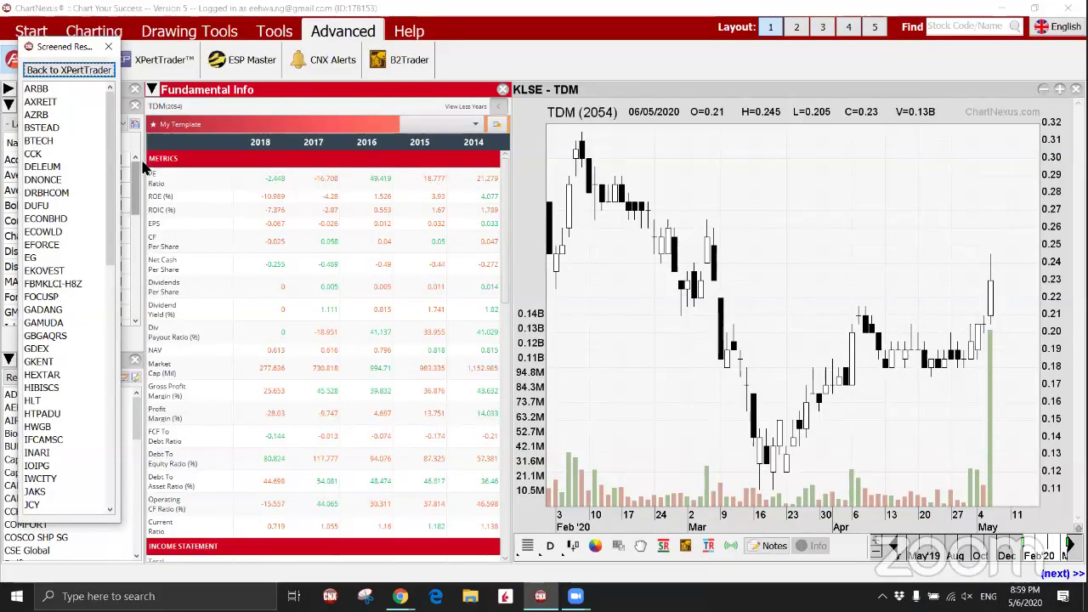
drag(114, 172, 130, 354)
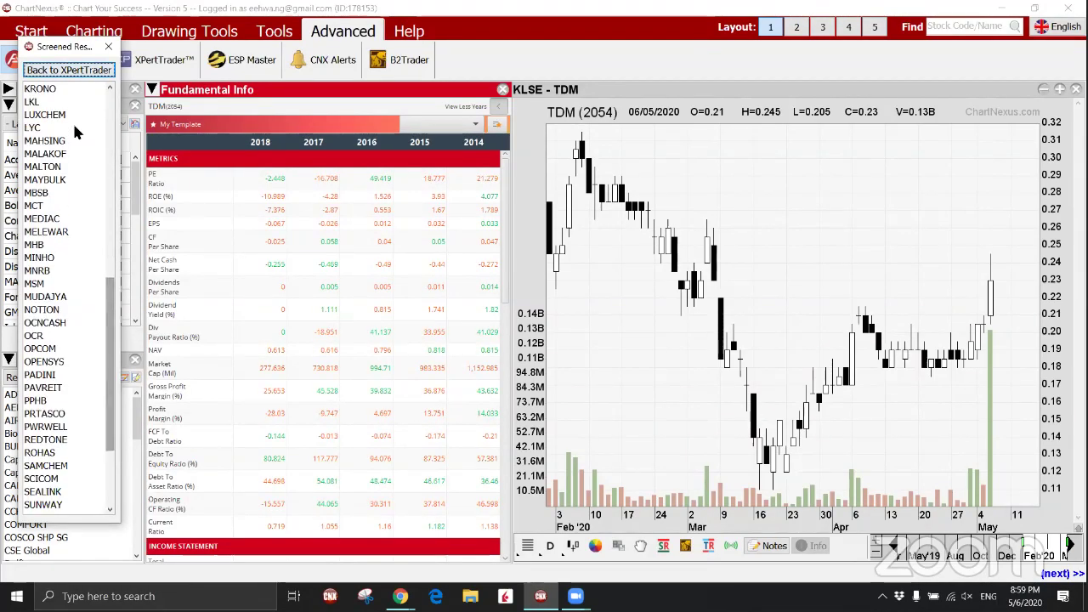
Check the Price is near Resistance parameters in the Resistance Breakout rule and return to the KLSE screening results.
click(68, 70)
click(102, 151)
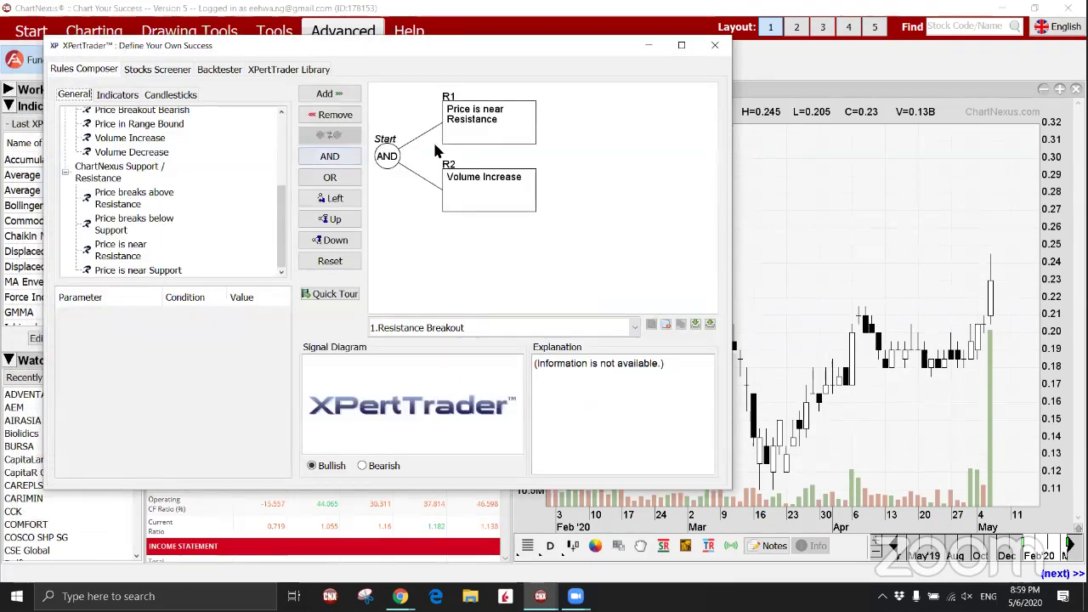
click(488, 123)
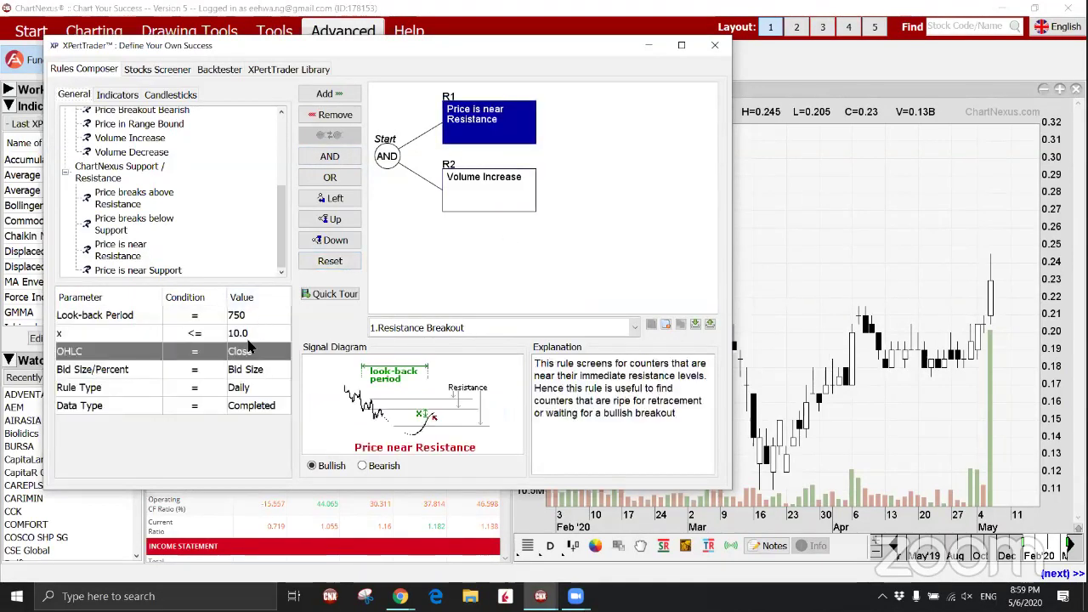
click(159, 69)
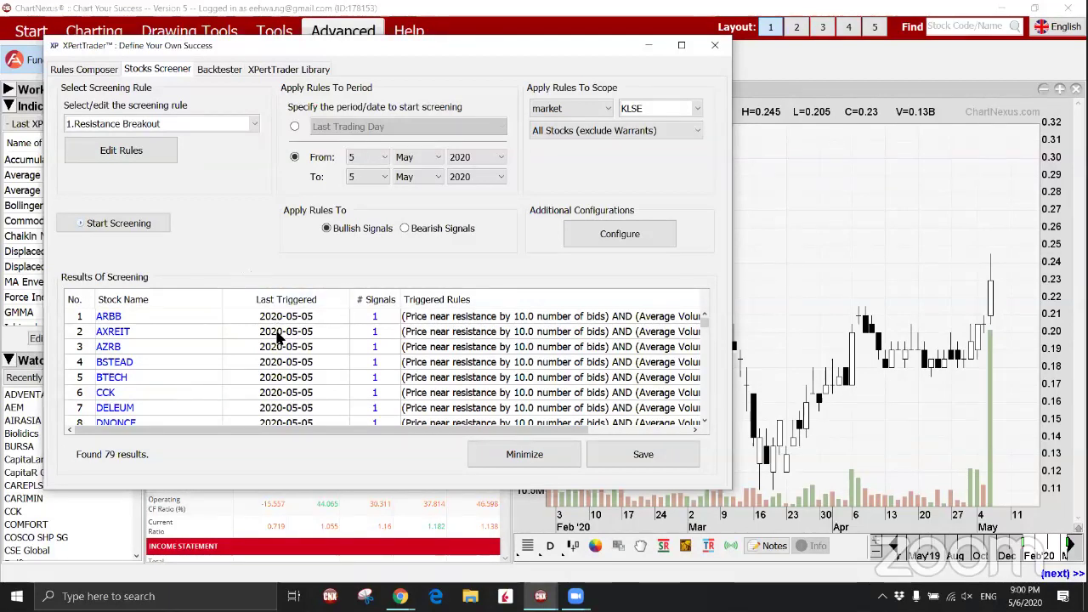
click(524, 454)
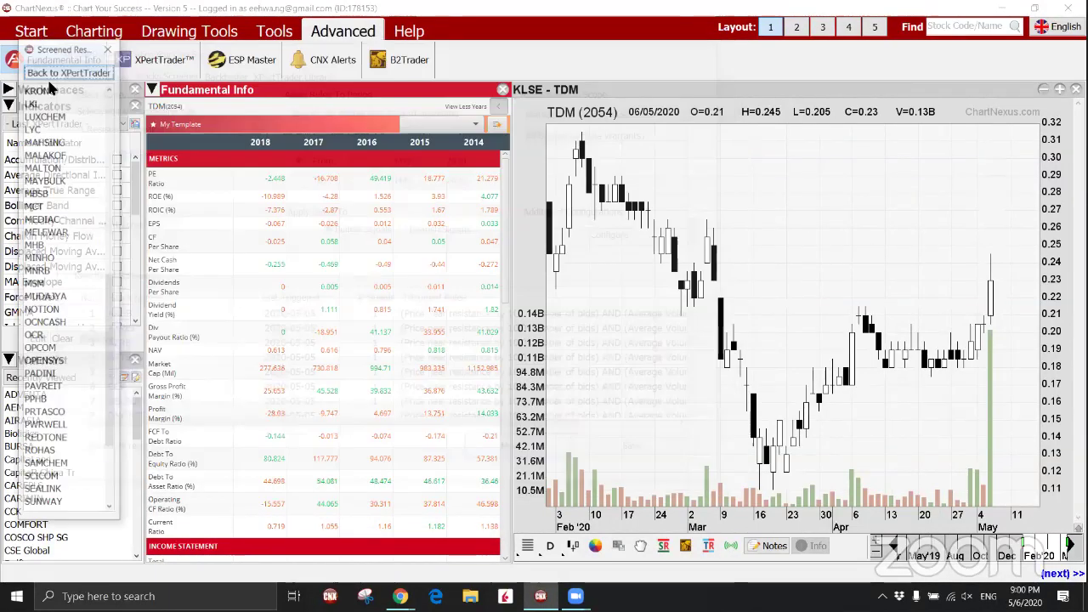
click(75, 69)
click(77, 69)
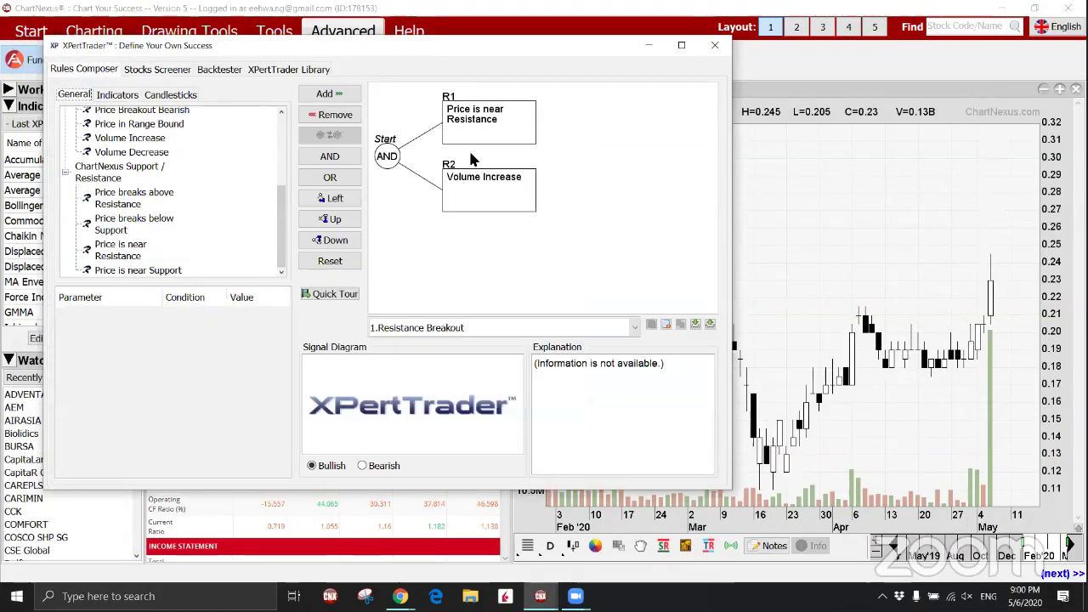
click(472, 131)
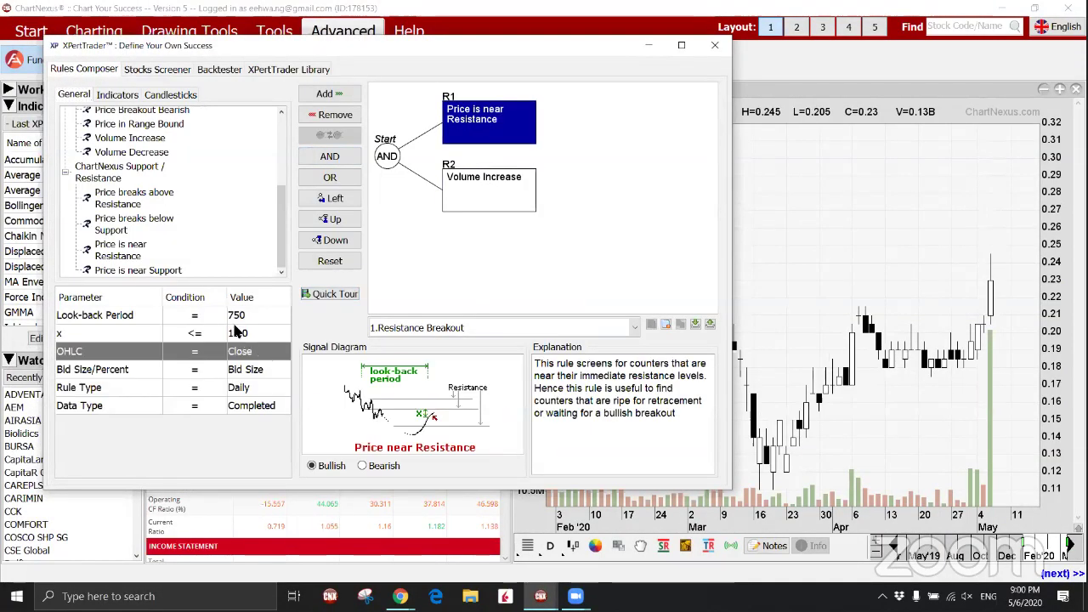
click(158, 69)
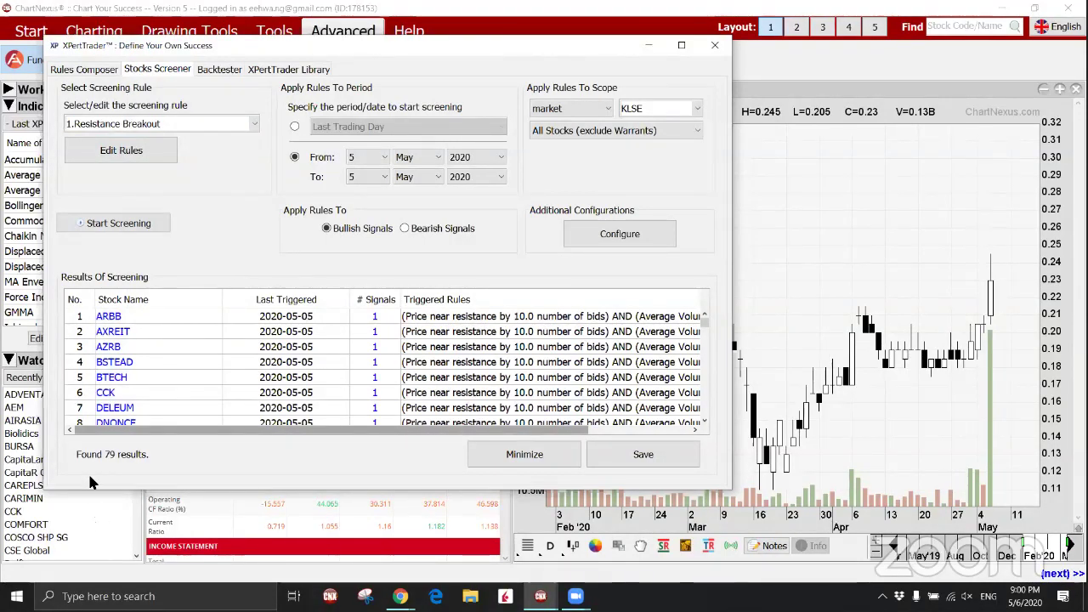
View the NOTION and OCNCASH charts from the screened results, select OPCOM and return to the stock screener.
scroll(356, 352, down, 9)
click(537, 456)
scroll(82, 323, up, 10)
scroll(83, 322, down, 6)
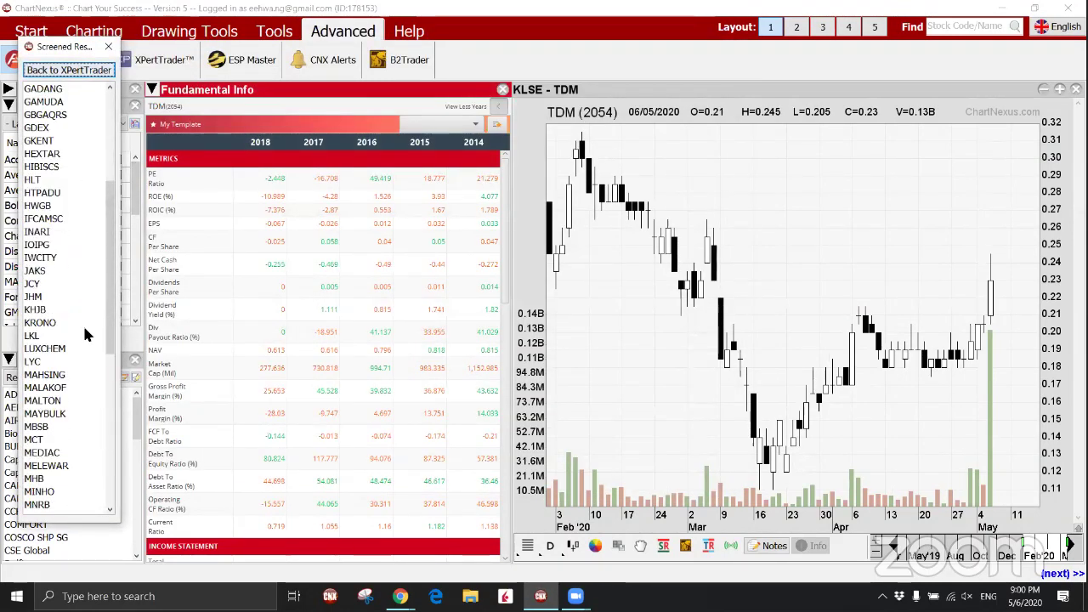
scroll(71, 389, down, 2)
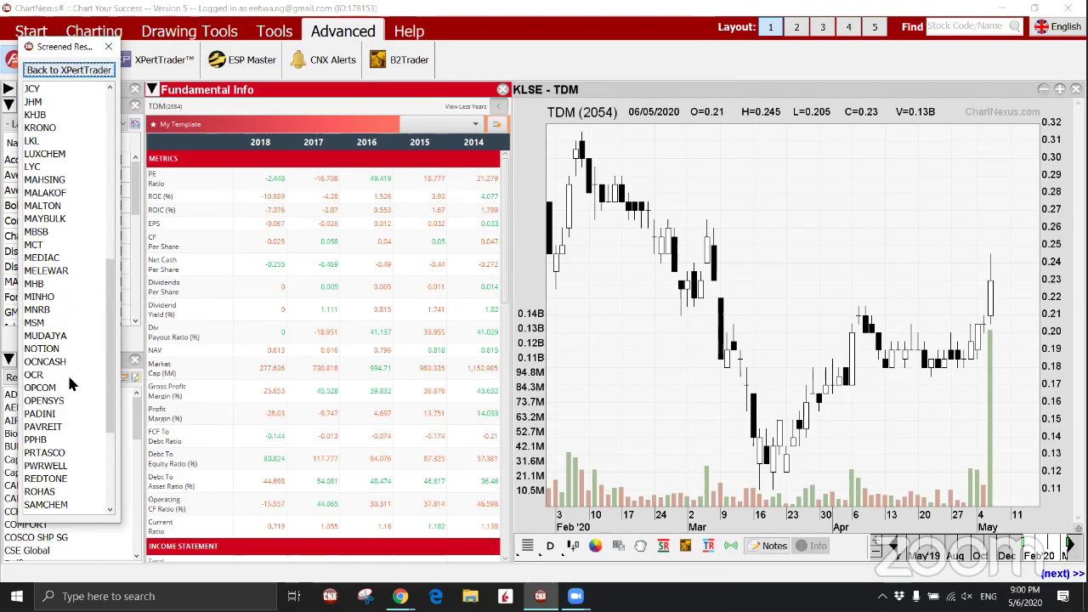
click(51, 348)
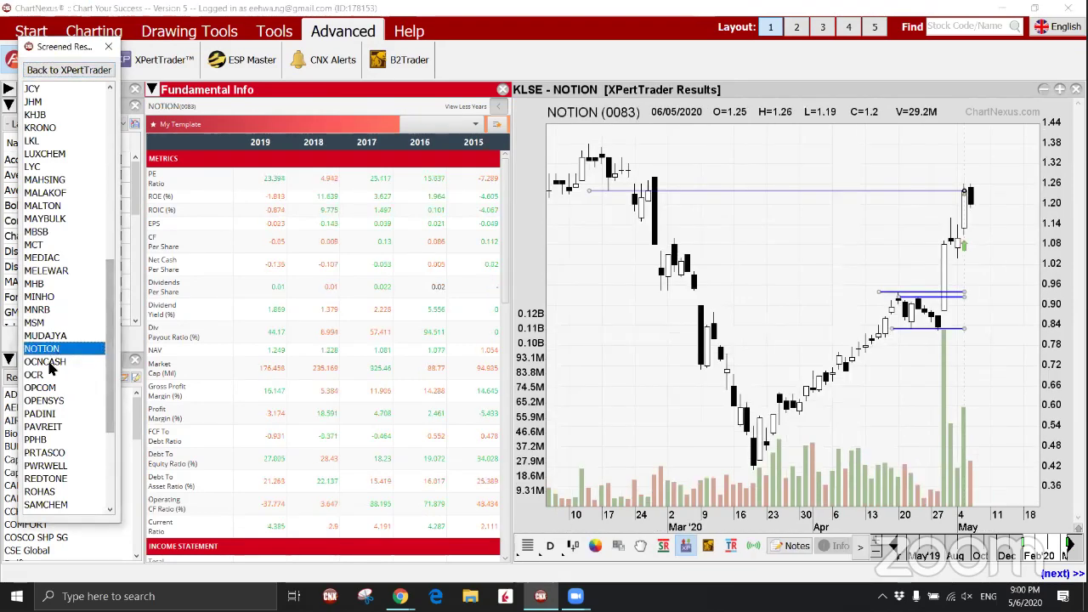
click(53, 363)
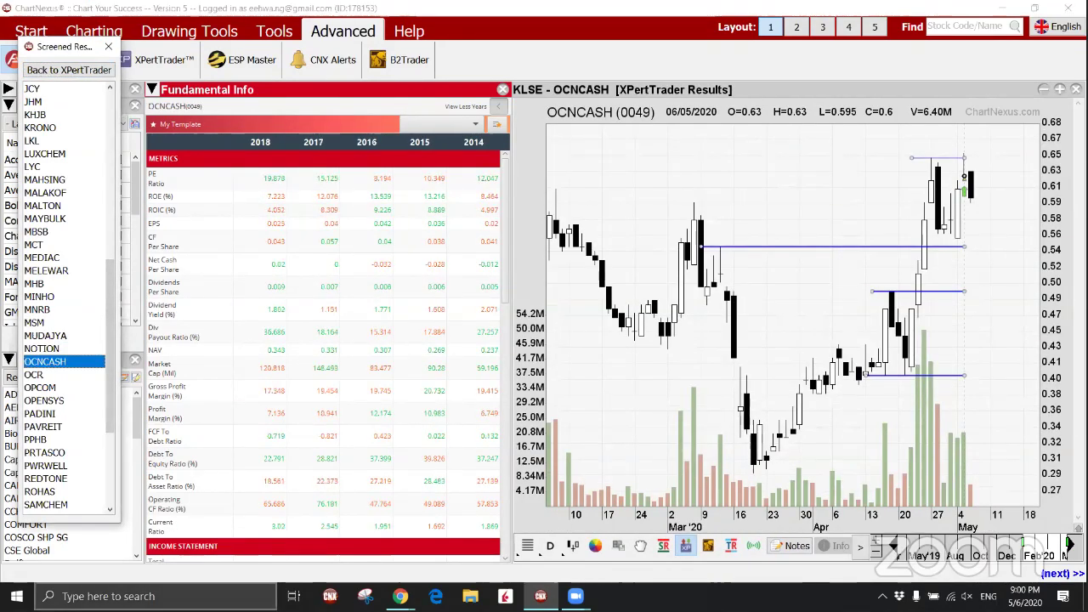
click(68, 388)
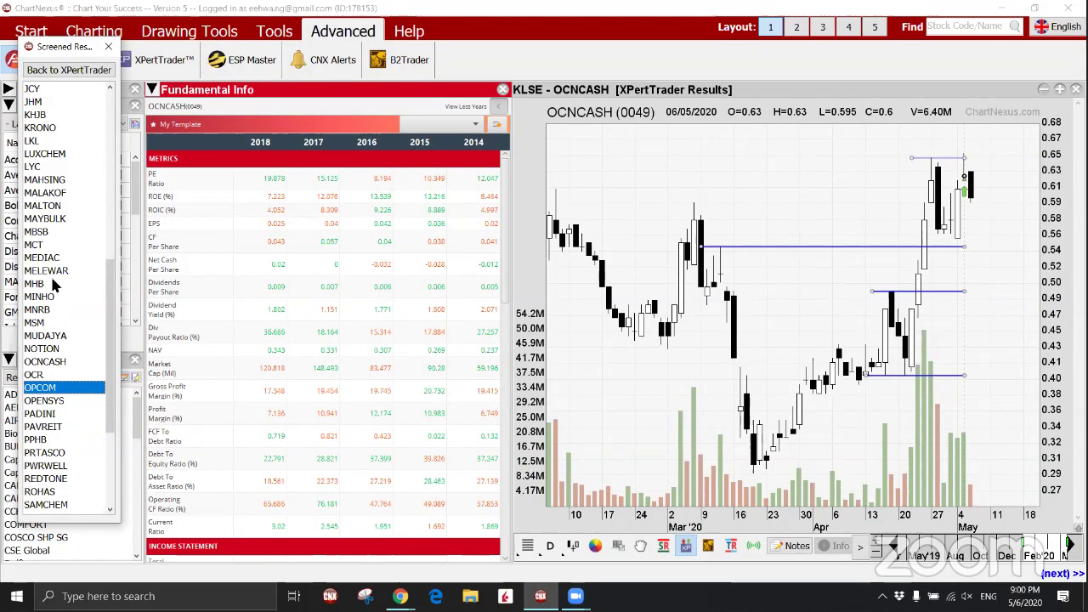
click(62, 71)
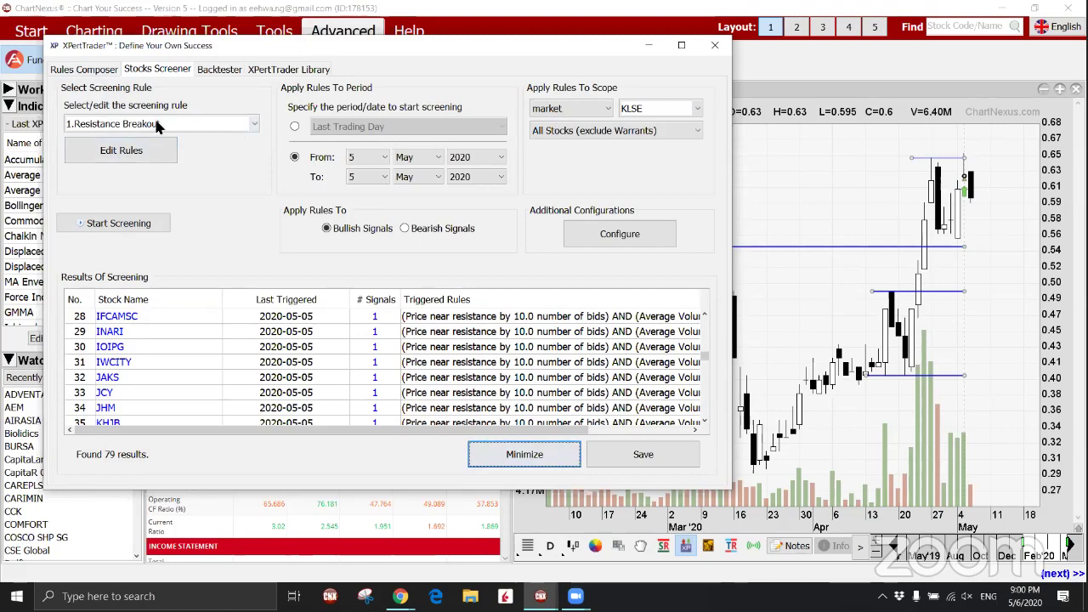
Edit the screening rules and load the imported rule MA_as_support_or_resistance into the rules composer.
click(106, 151)
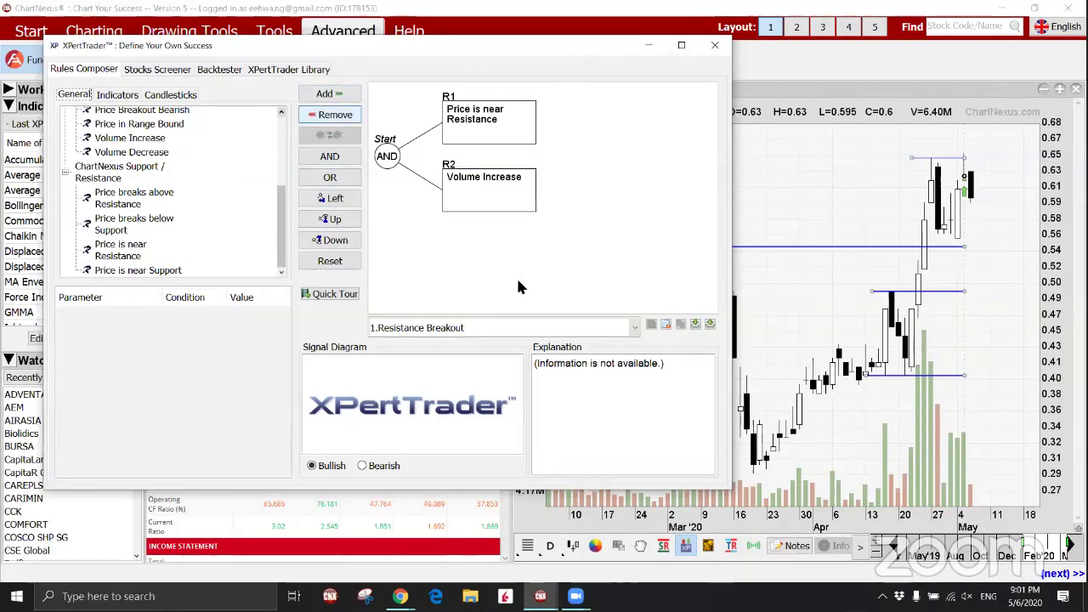
click(511, 327)
scroll(512, 436, down, 3)
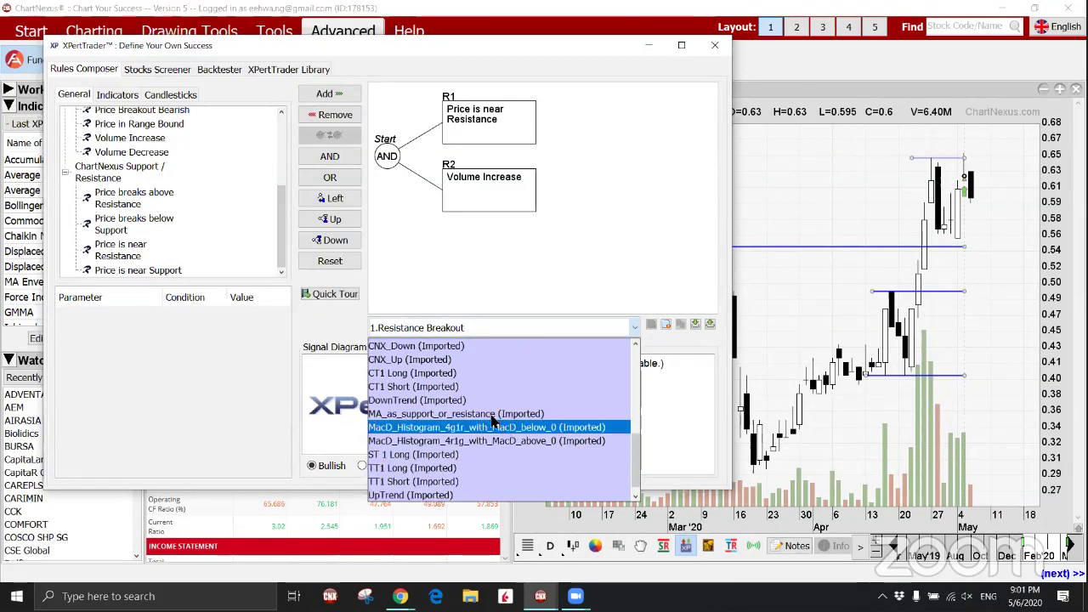
click(489, 413)
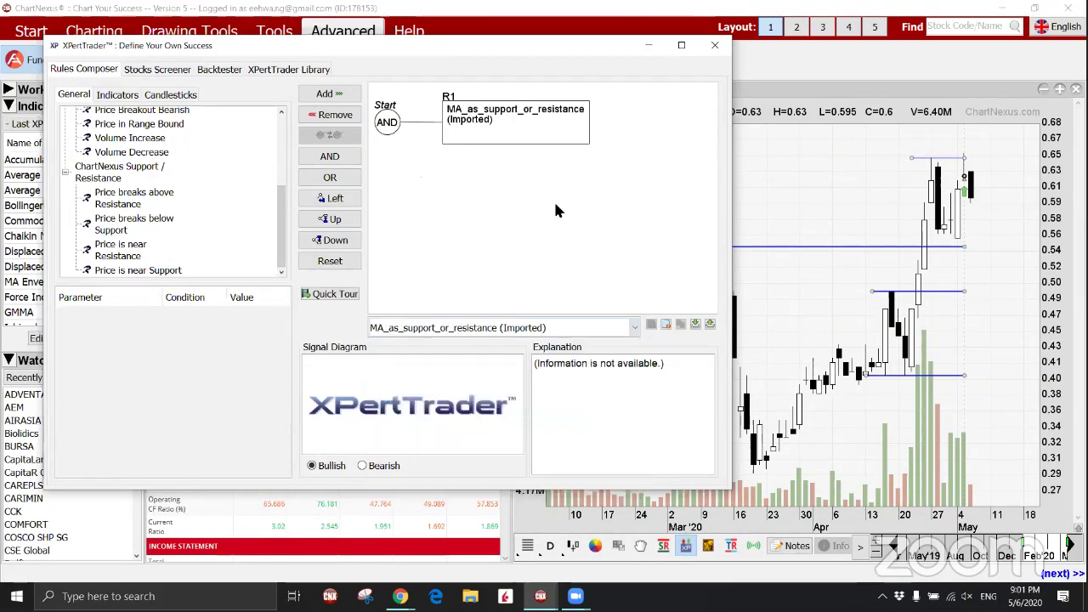
Display all available rules in the XPertTrader Library, read through their descriptions including MA_as_support_or_resistance.ruz, and return to the rules composer.
click(283, 70)
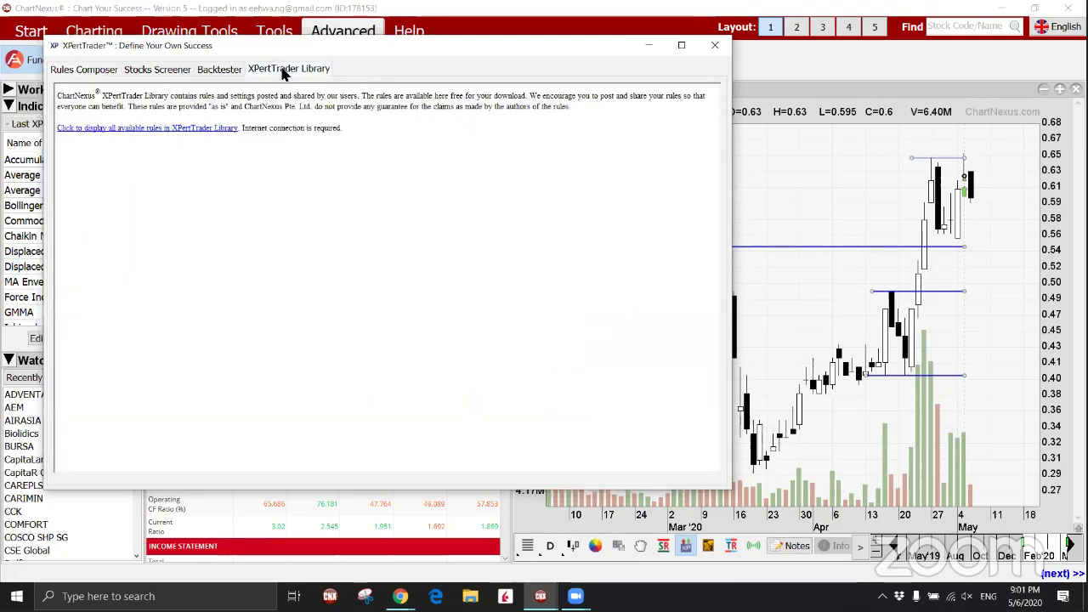
click(142, 133)
scroll(277, 229, down, 10)
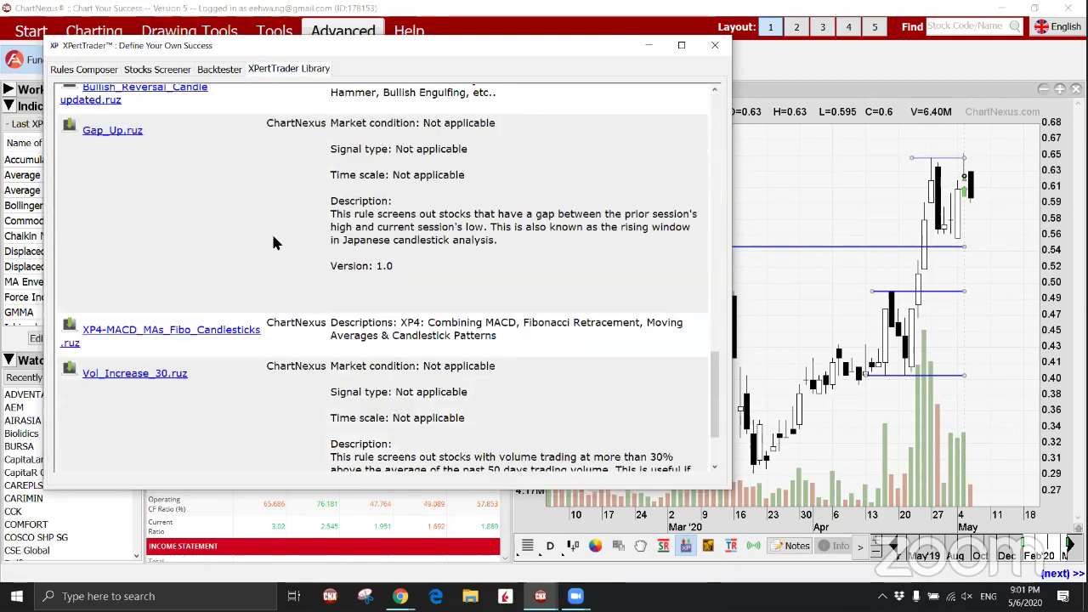
scroll(271, 240, up, 6)
scroll(269, 230, down, 6)
scroll(270, 243, up, 3)
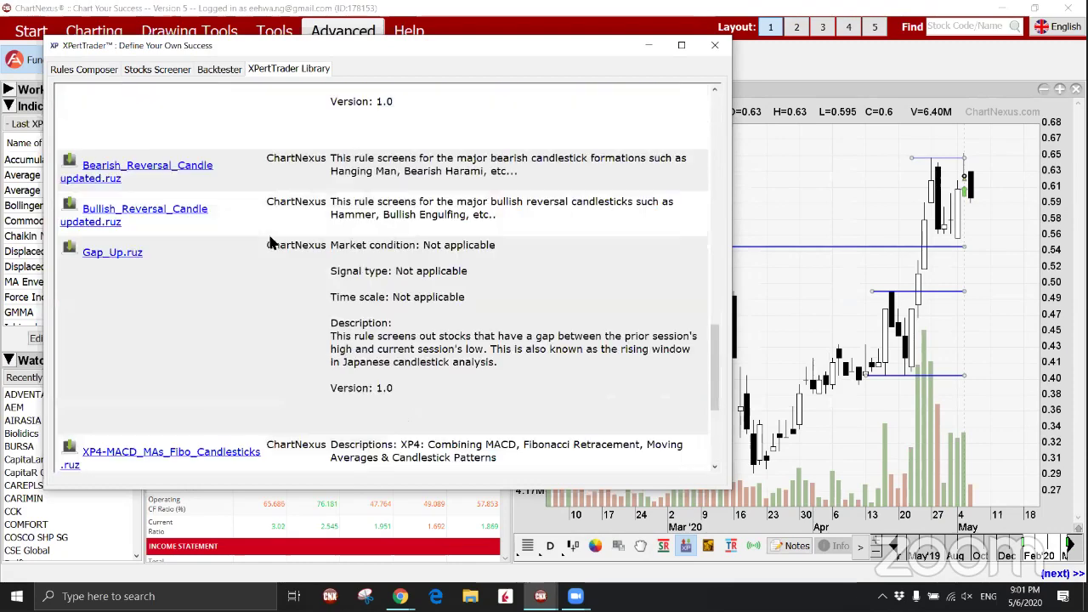
scroll(247, 250, up, 4)
click(215, 287)
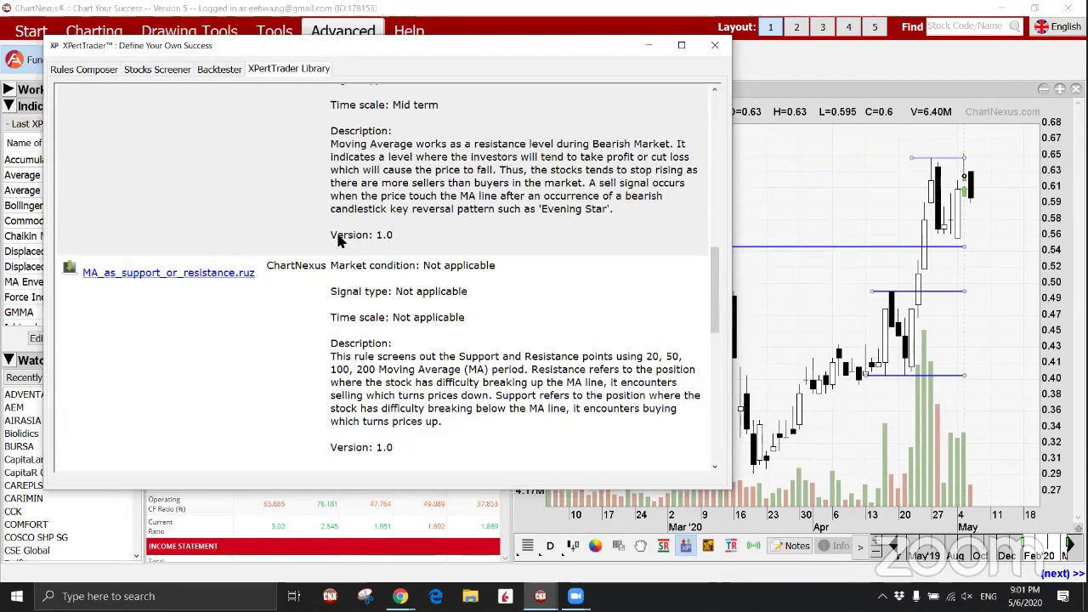
scroll(337, 241, up, 5)
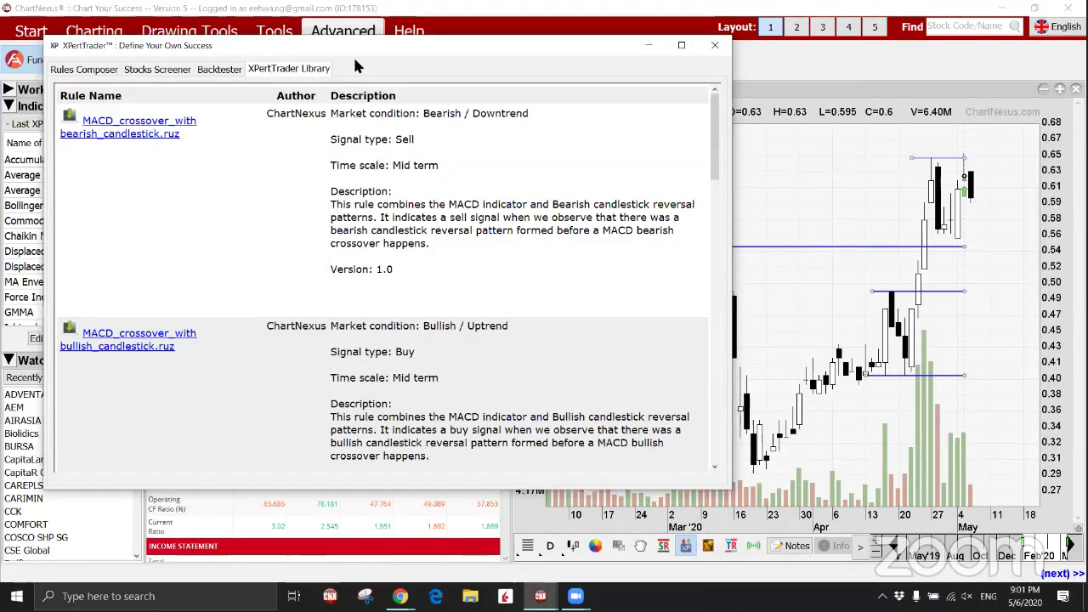
click(76, 69)
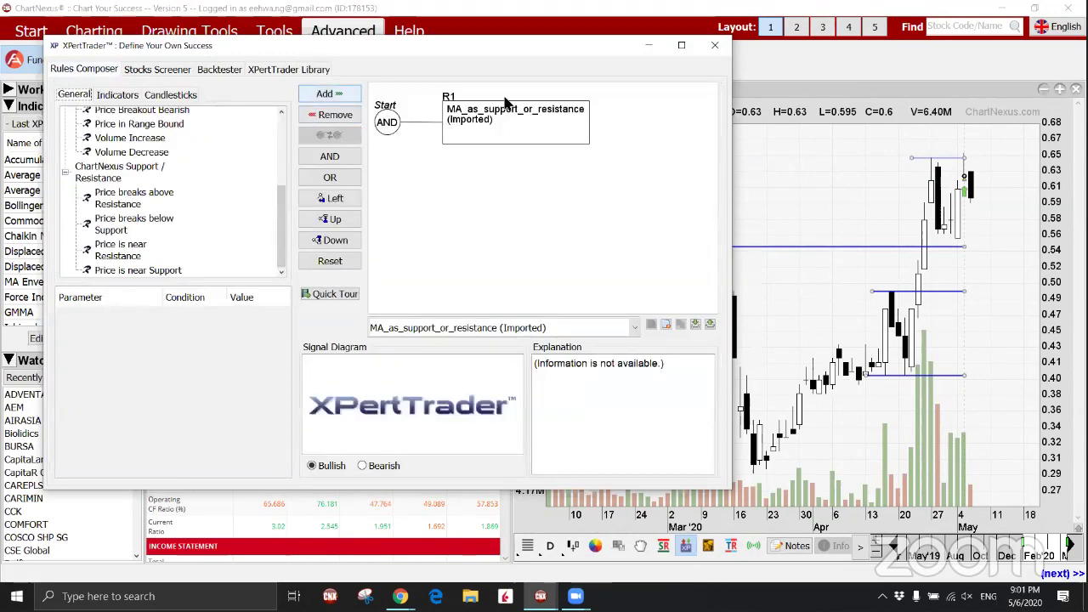
Screen the KLSE market for bullish signals on 5 May 2020 with the imported MA_as_support_or_resistance rule.
click(138, 71)
click(124, 124)
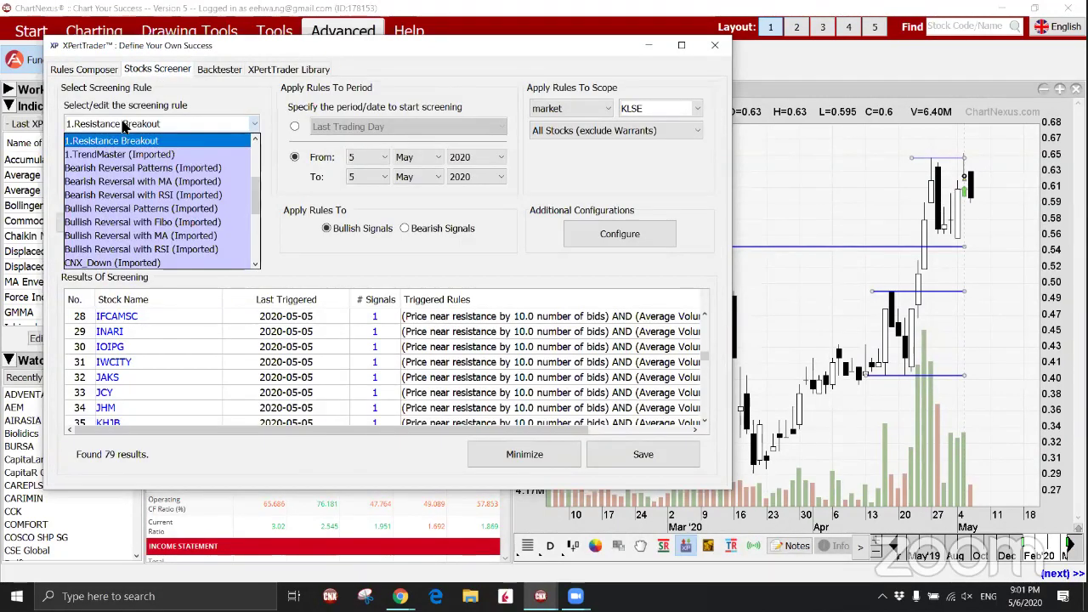
click(174, 119)
click(174, 119)
scroll(204, 185, down, 1)
scroll(204, 185, up, 1)
scroll(202, 178, down, 3)
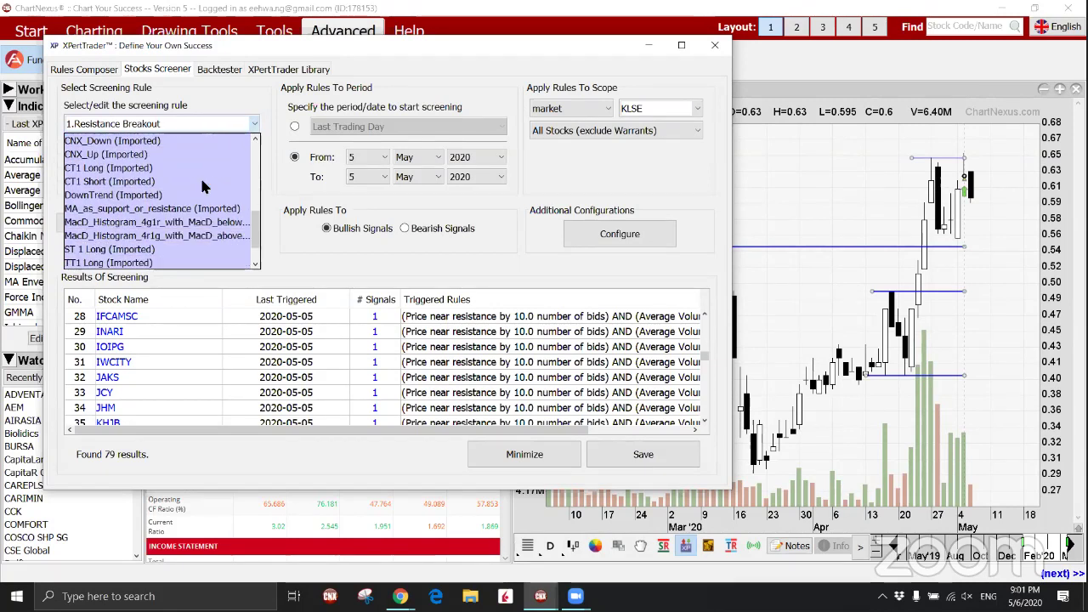
click(217, 209)
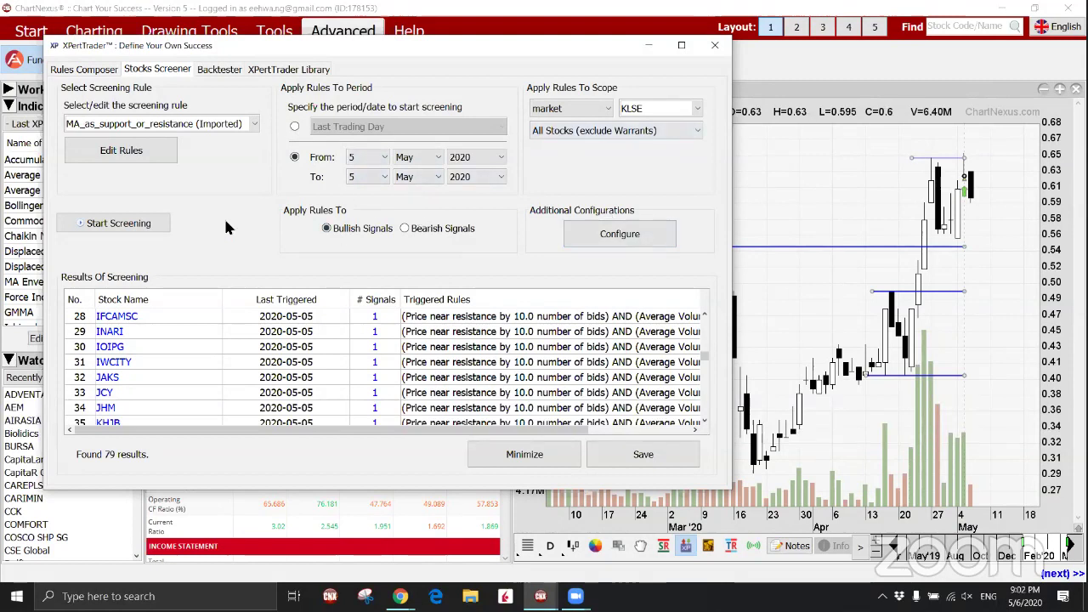
click(146, 225)
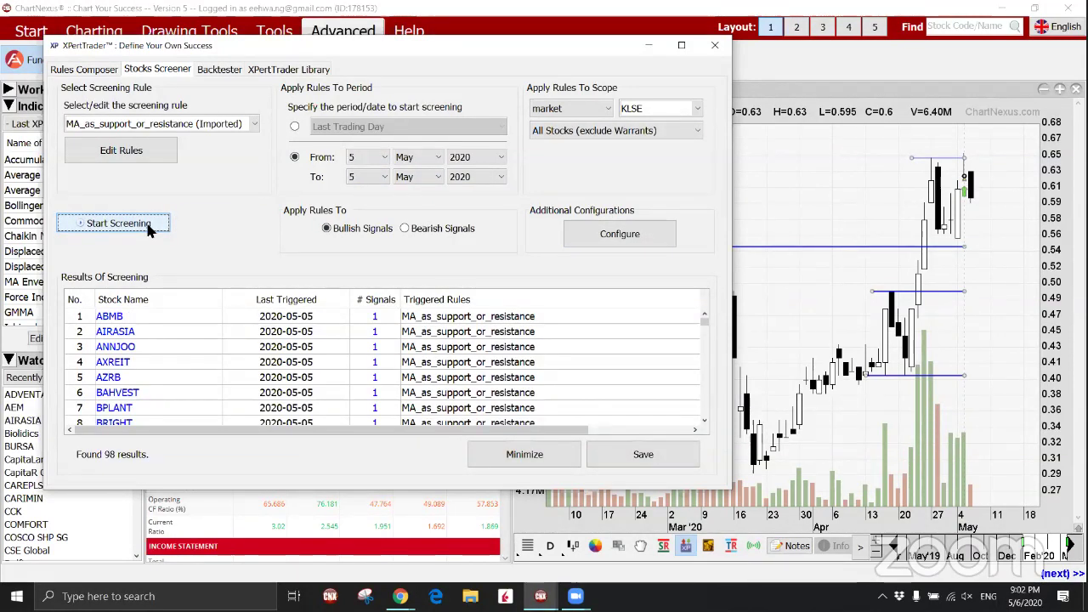
scroll(122, 357, down, 1)
scroll(125, 383, up, 1)
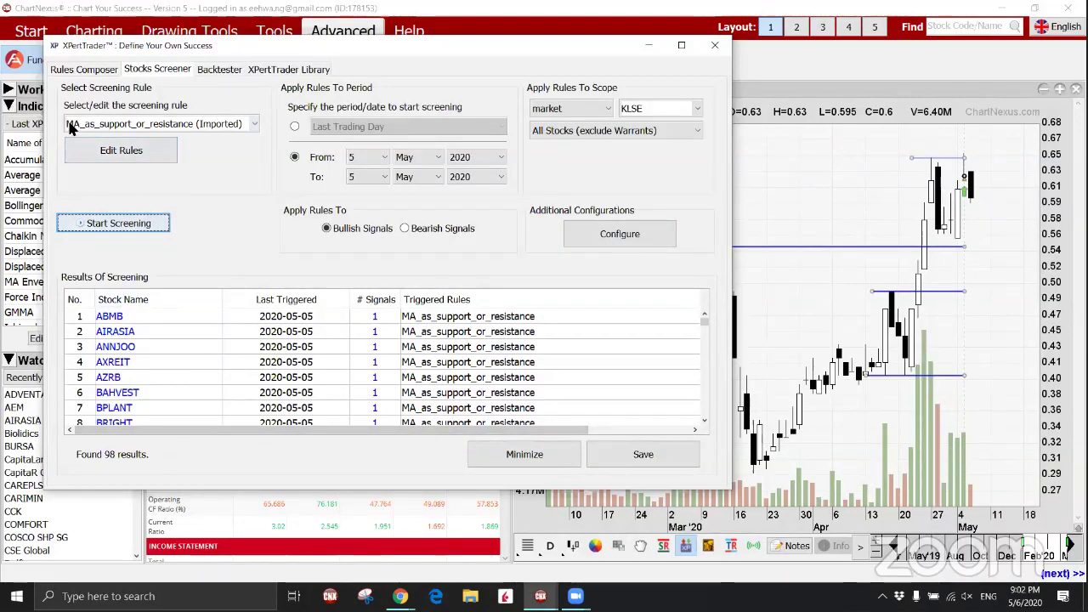
Bring up the compact list of screened stocks, open the MUDAJYA chart and move the list clear of the indicator template selector.
click(524, 454)
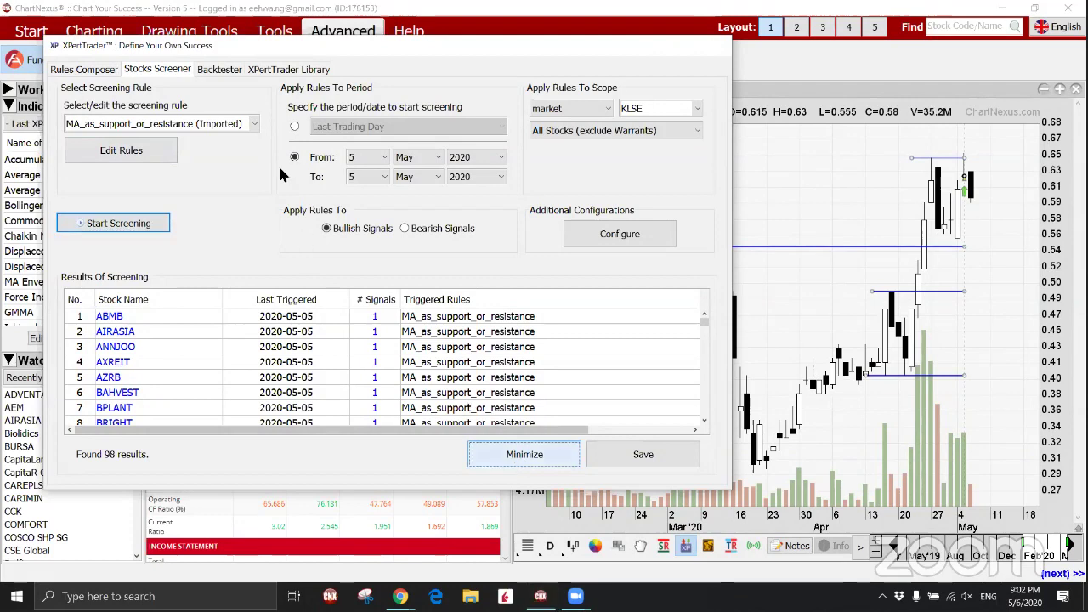
scroll(74, 205, down, 5)
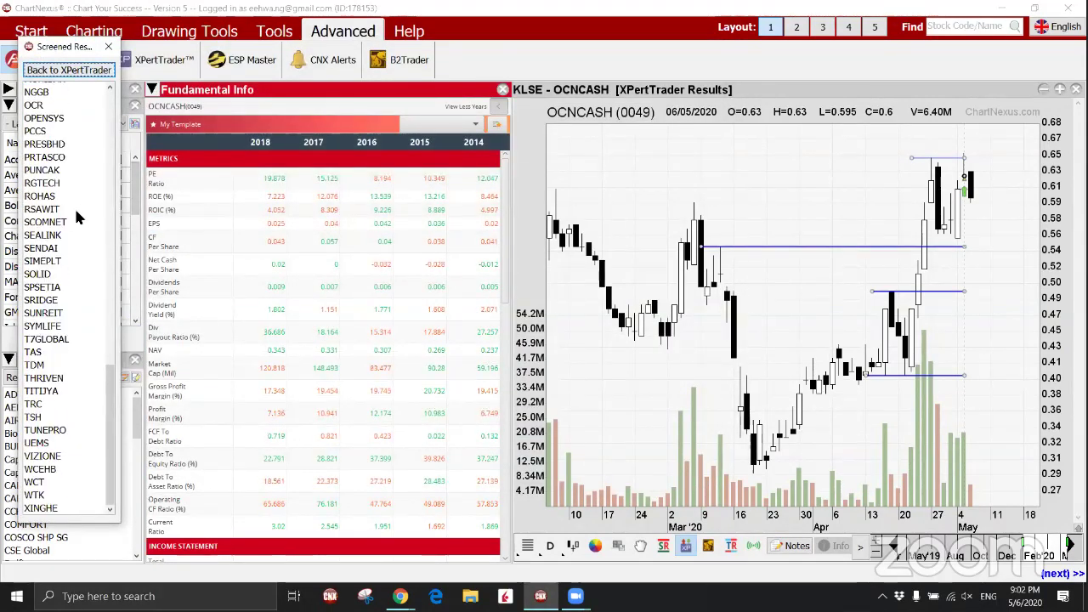
scroll(74, 206, up, 3)
click(68, 179)
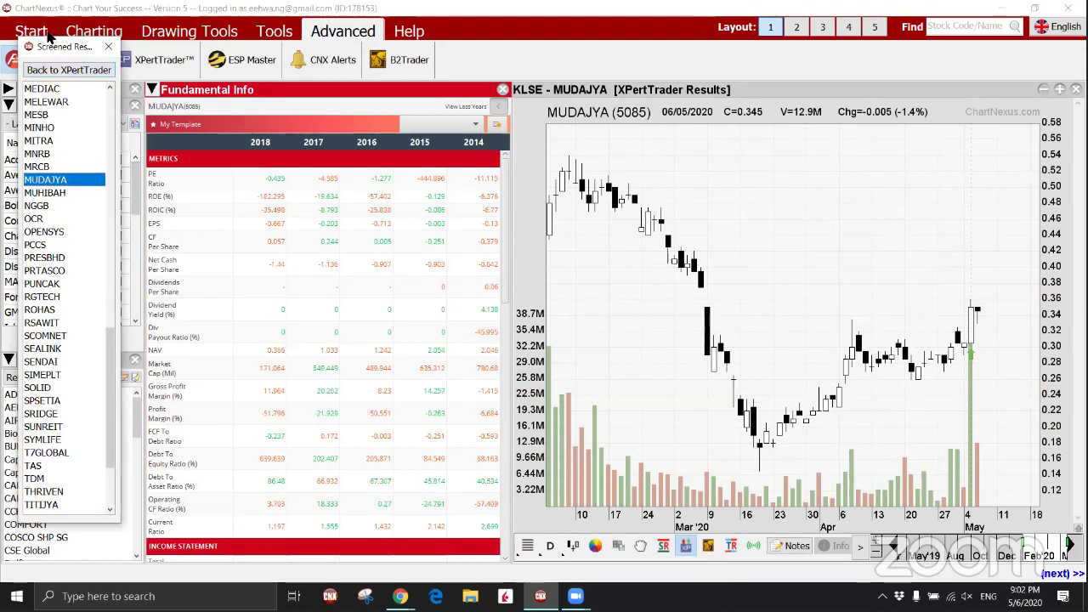
drag(54, 44, 55, 182)
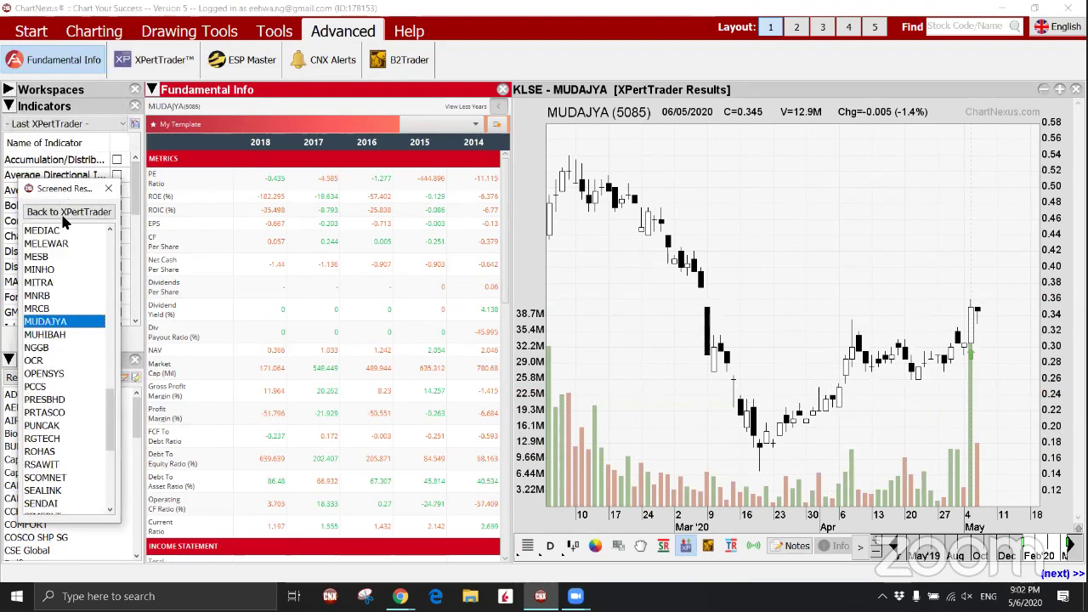
Return to the stock screener, move its window aside and set the chart's indicator template to System Default.
click(68, 213)
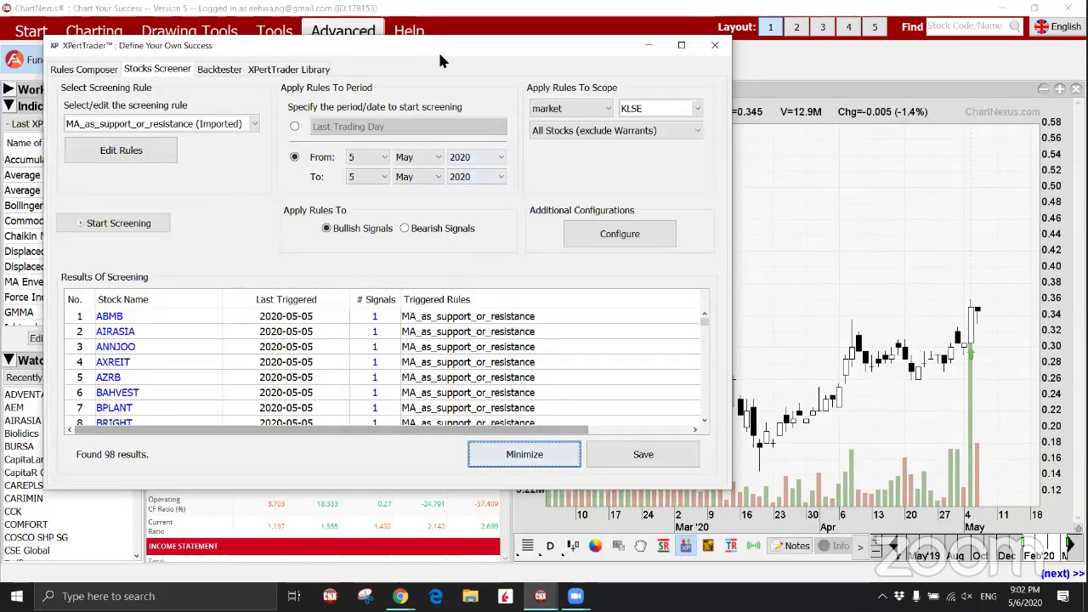
drag(438, 49, 684, 92)
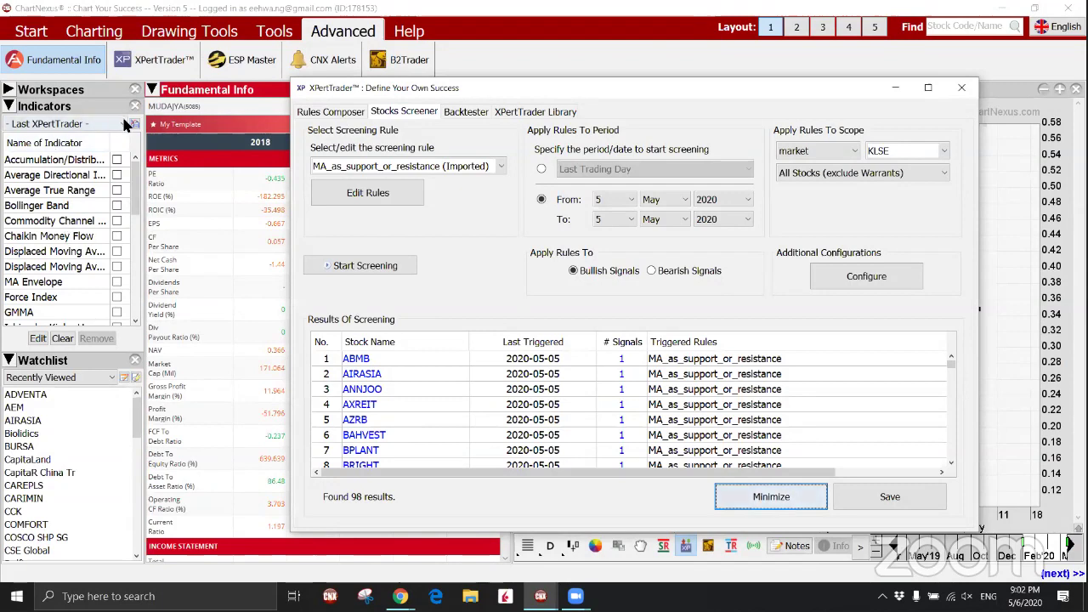
click(107, 123)
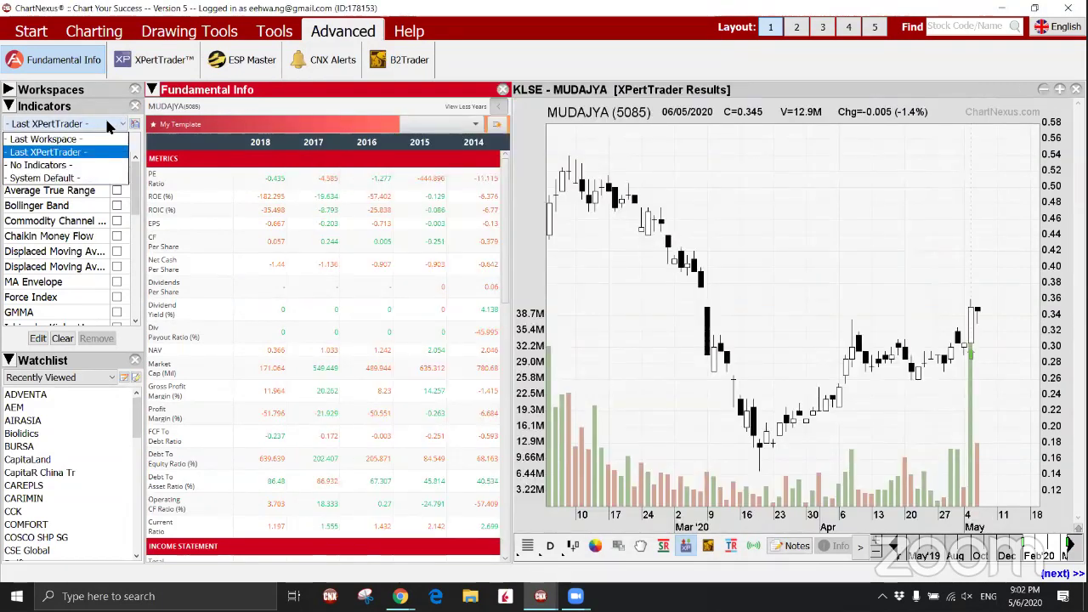
click(85, 123)
click(85, 123)
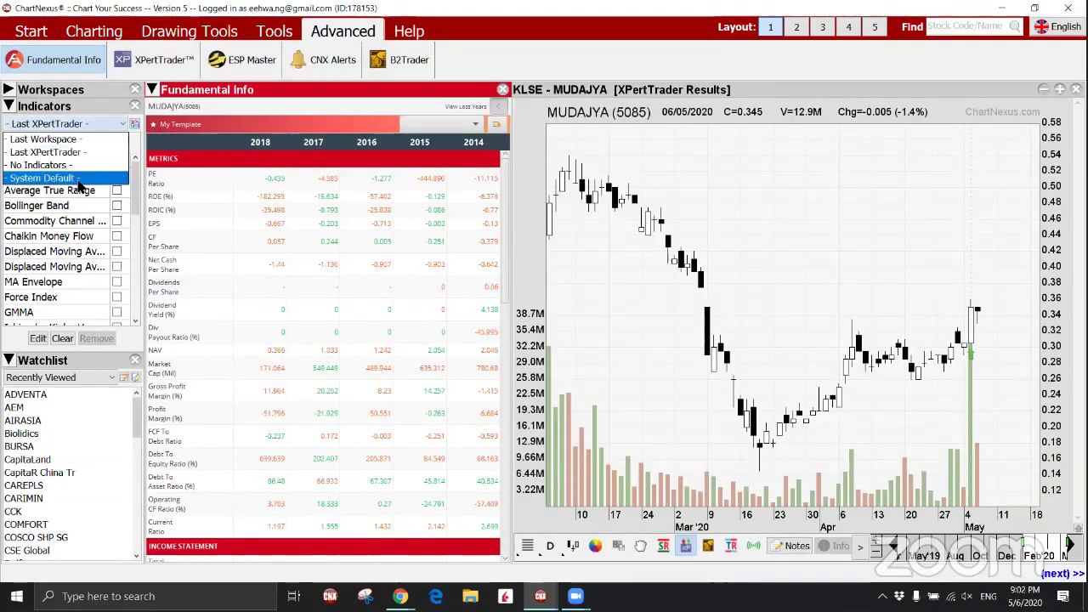
click(77, 180)
Add Moving Average, Moving Average 2, Moving Average 3 and Moving Average 4 to the MUDAJYA chart.
scroll(88, 228, down, 5)
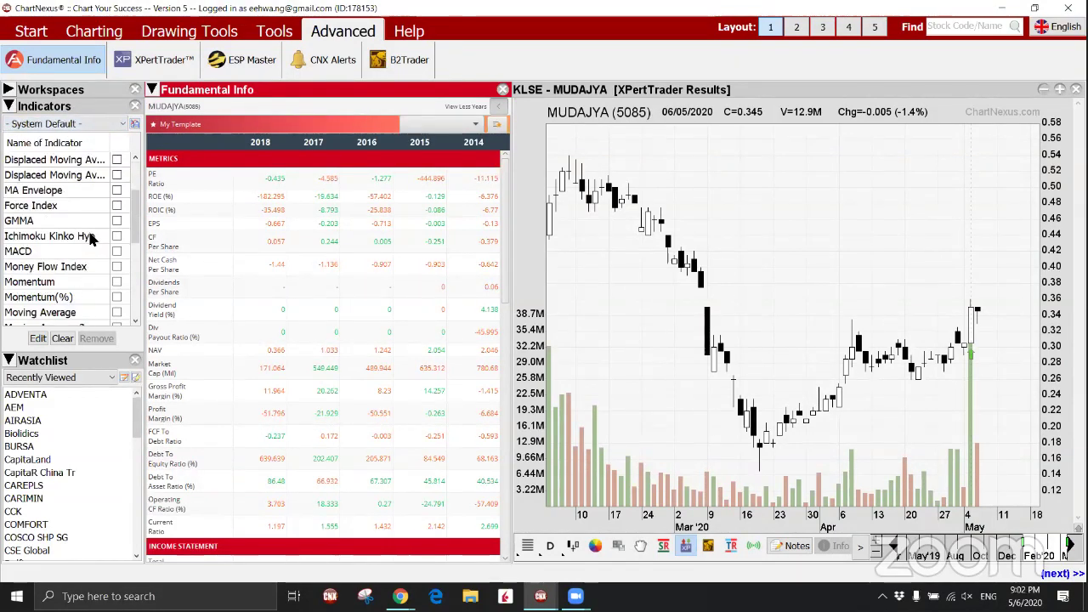
scroll(89, 221, up, 1)
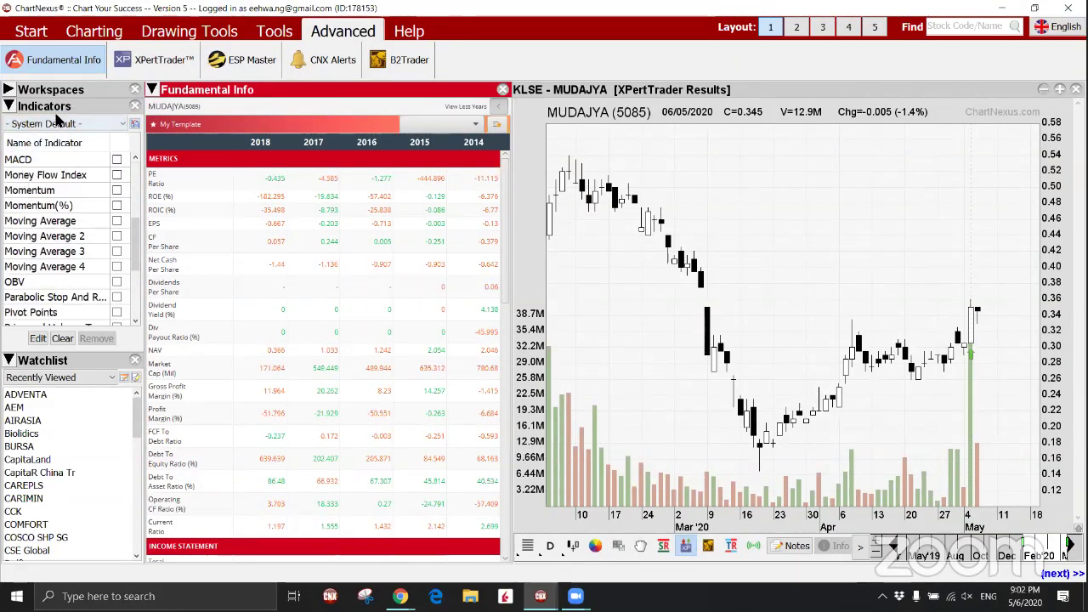
click(93, 32)
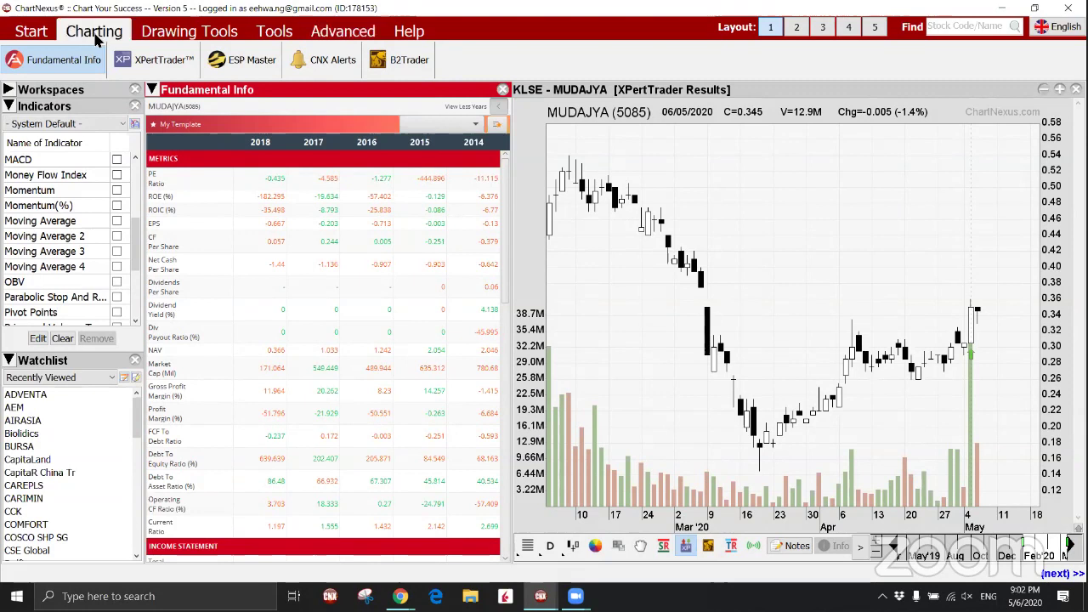
click(220, 64)
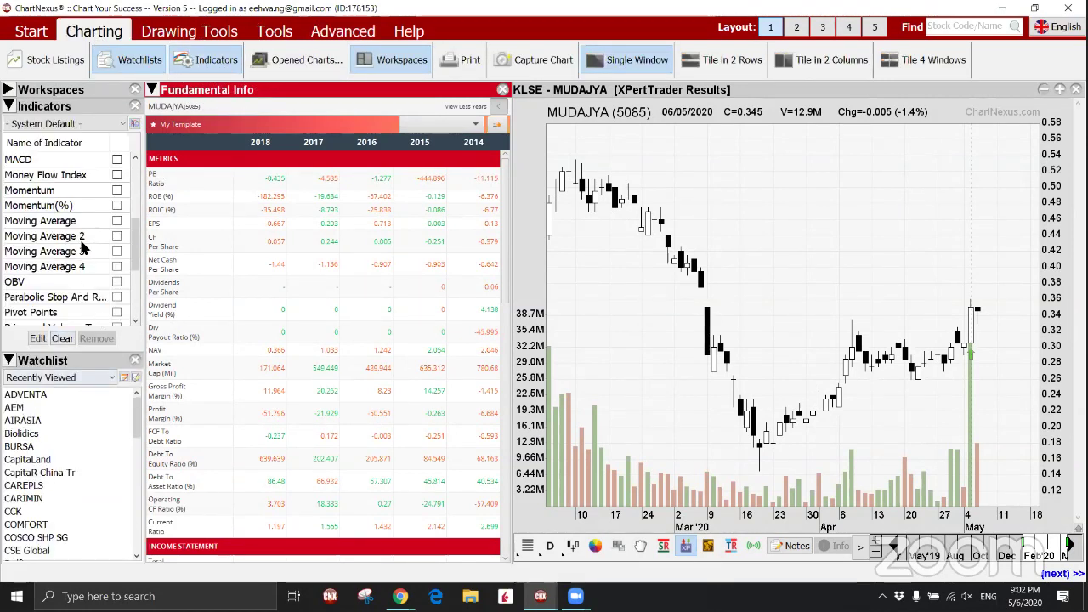
click(116, 220)
click(116, 236)
click(116, 250)
click(117, 266)
Check the period and line colour settings of Moving Average and Moving Average 2, and close the indicator settings.
click(57, 223)
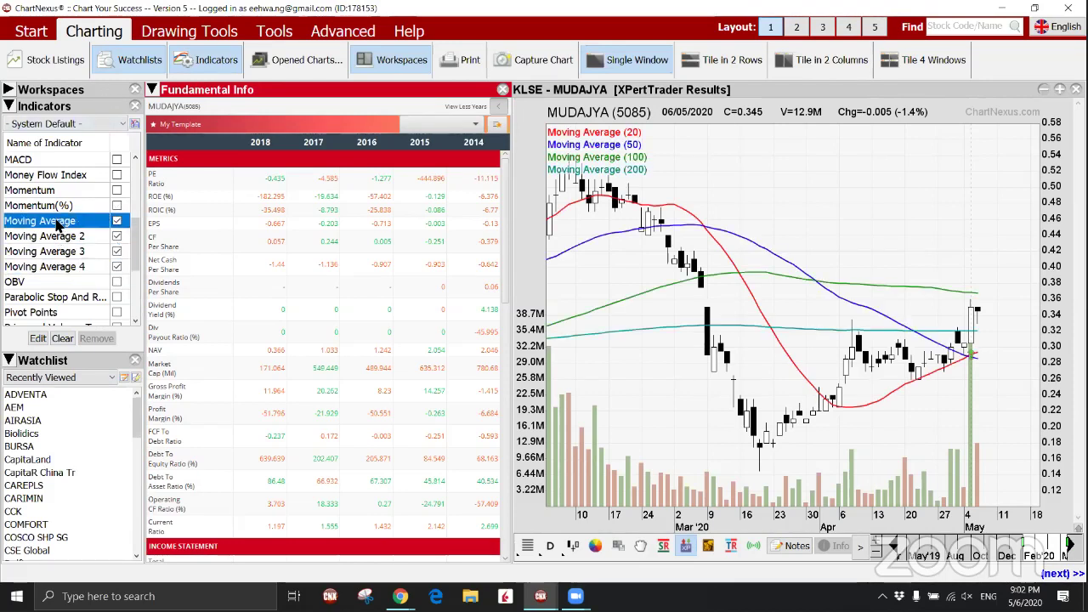
click(38, 339)
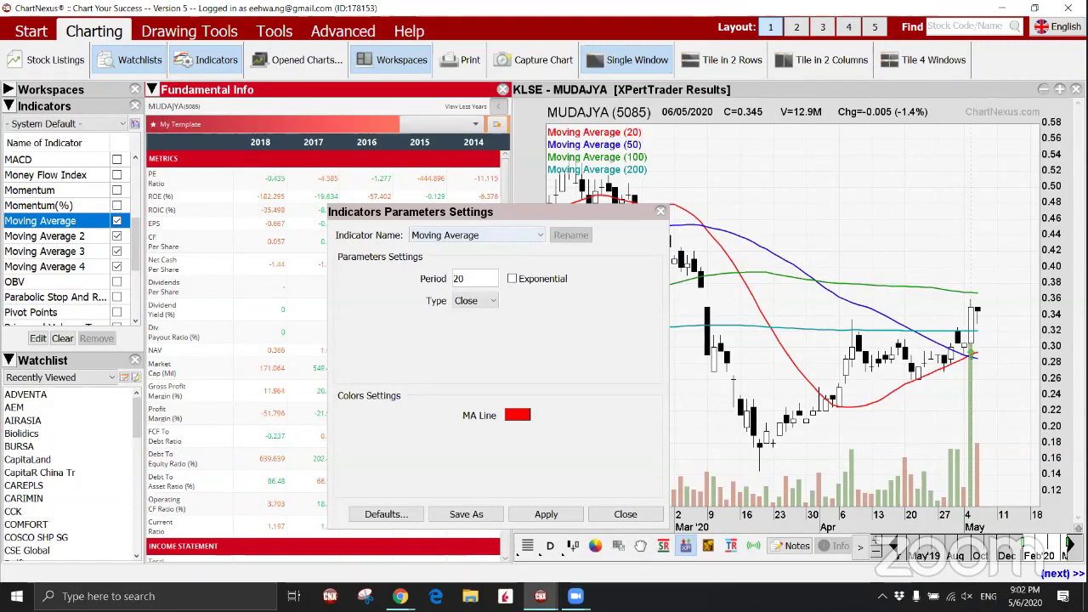
key(Down)
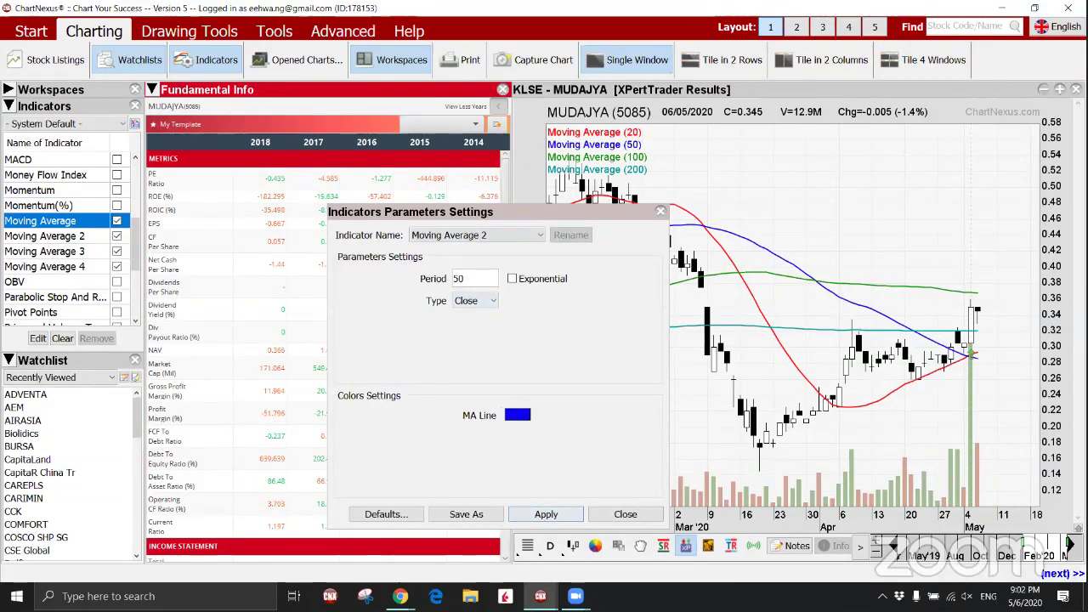
click(545, 514)
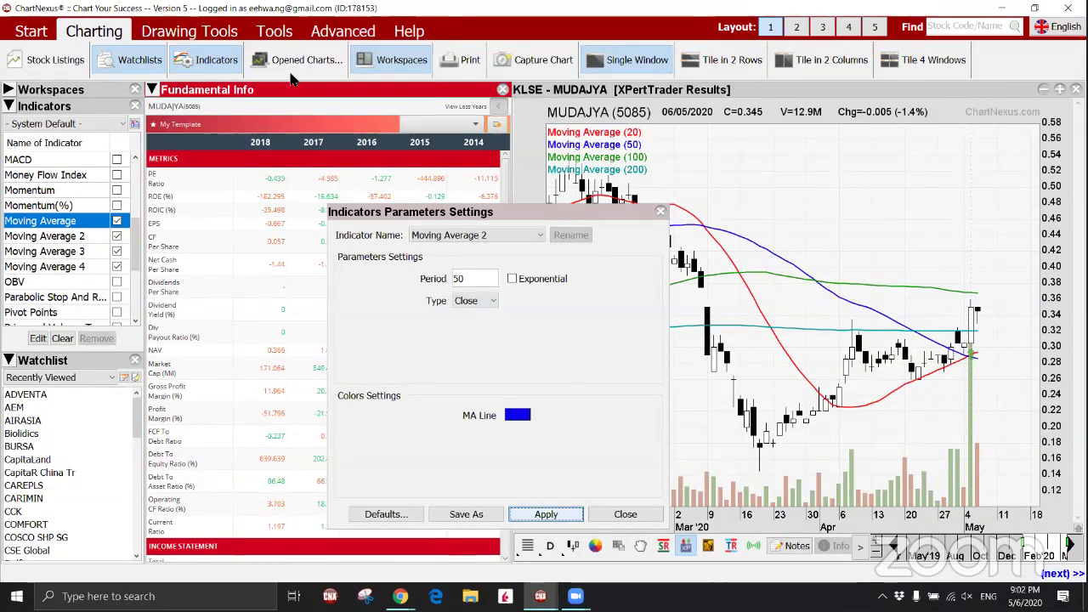
click(625, 513)
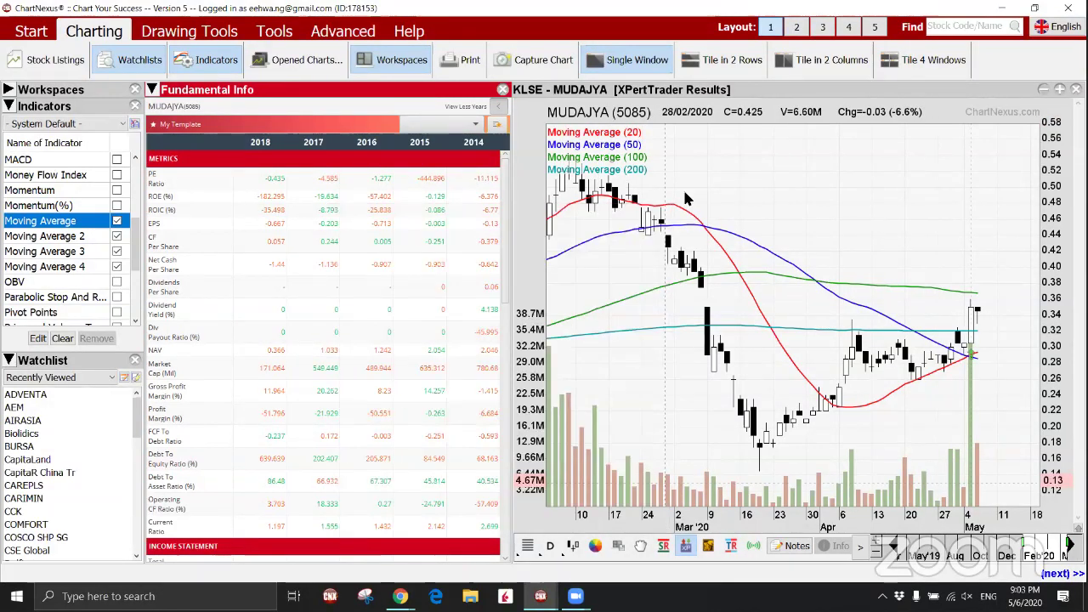
Combine the XPertTrader output with the System Default indicator template and show a longer price history for MUDAJYA.
click(134, 125)
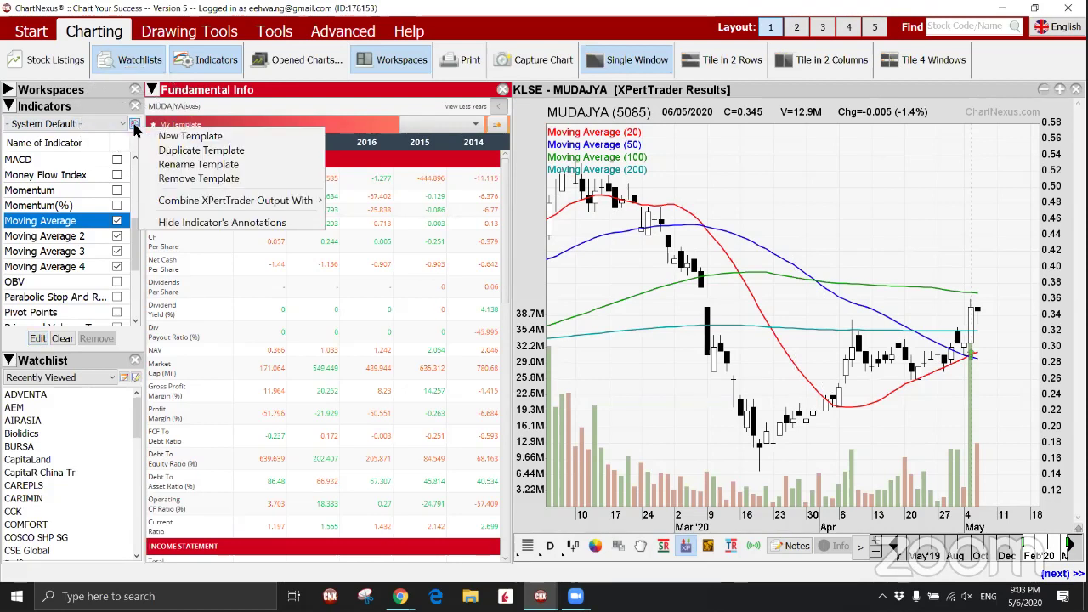
mouse_move(194, 201)
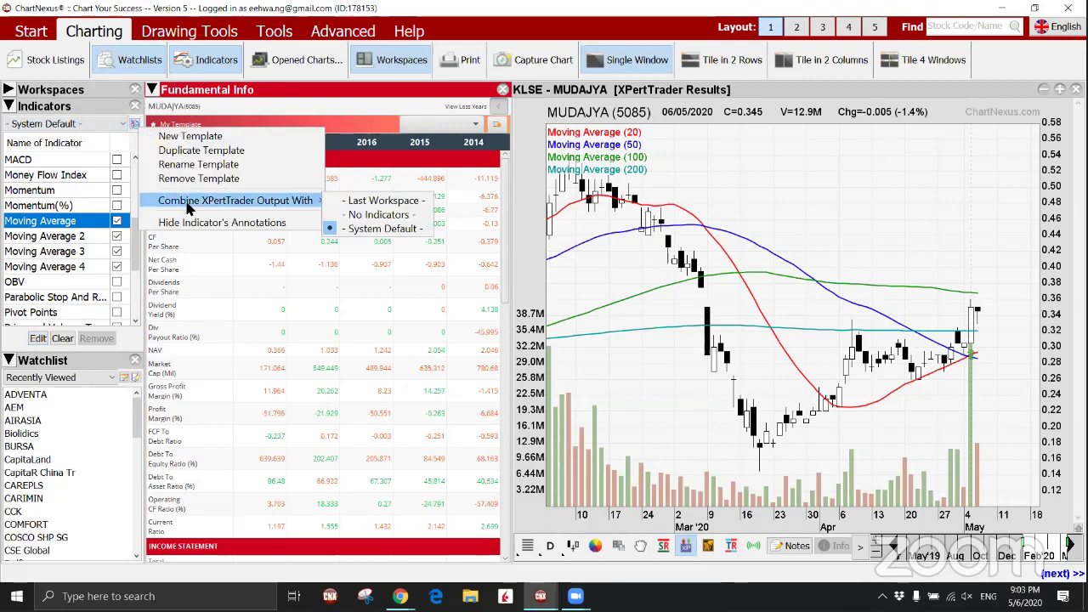
click(371, 229)
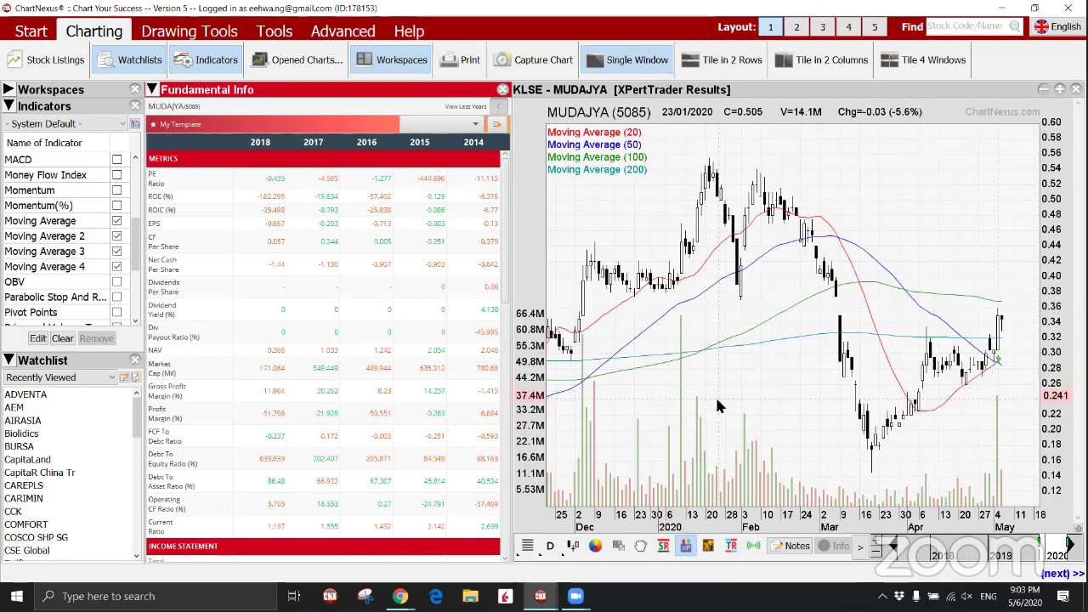
scroll(715, 395, down, 3)
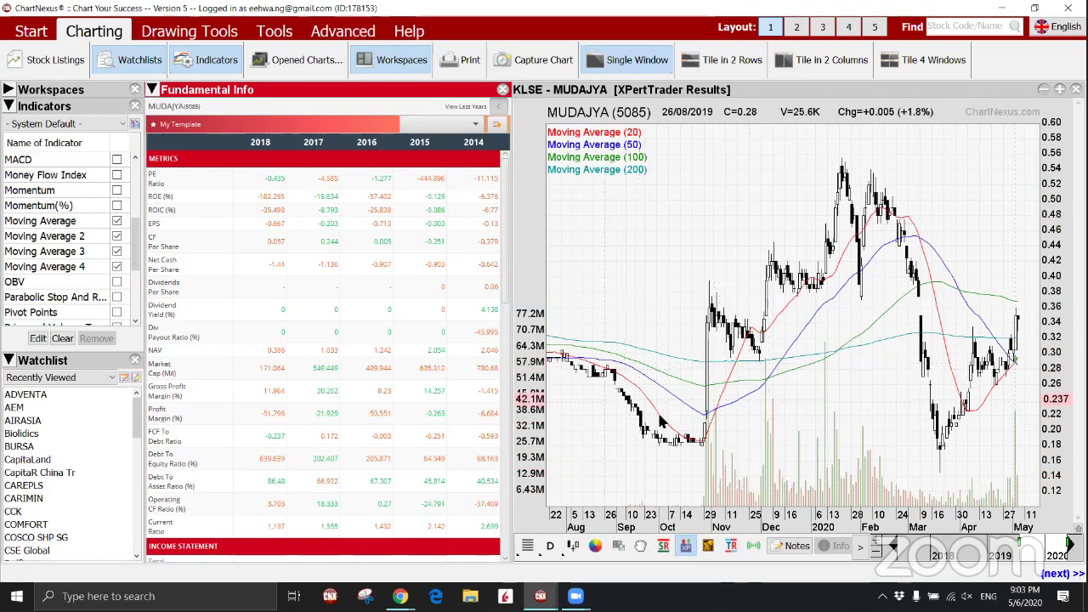
Examine the latest MUDAJYA price swings against the four moving averages on the chart.
scroll(687, 351, up, 1)
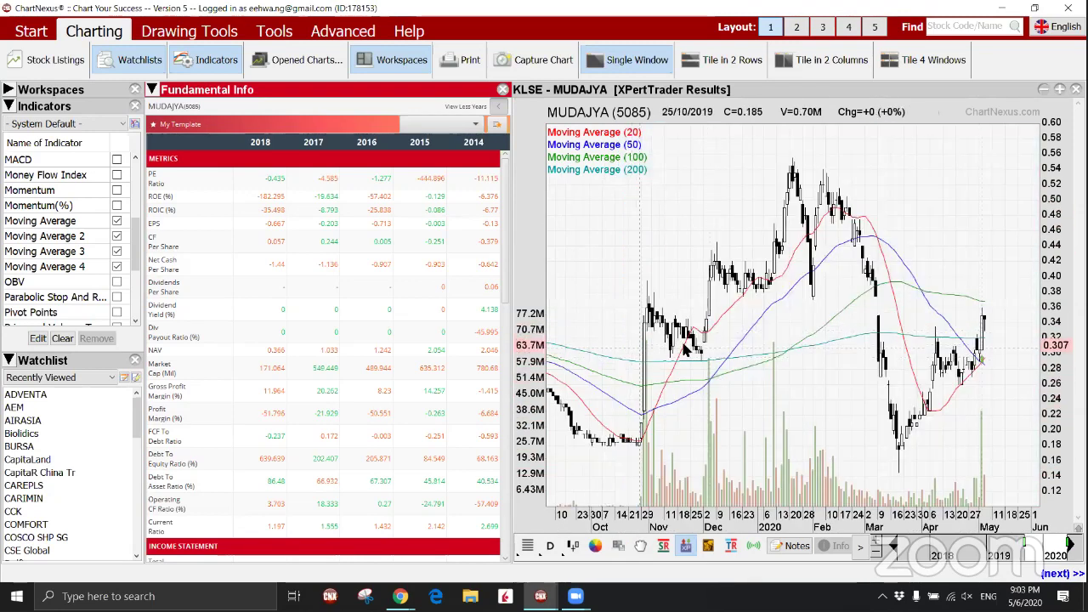
click(687, 344)
click(770, 287)
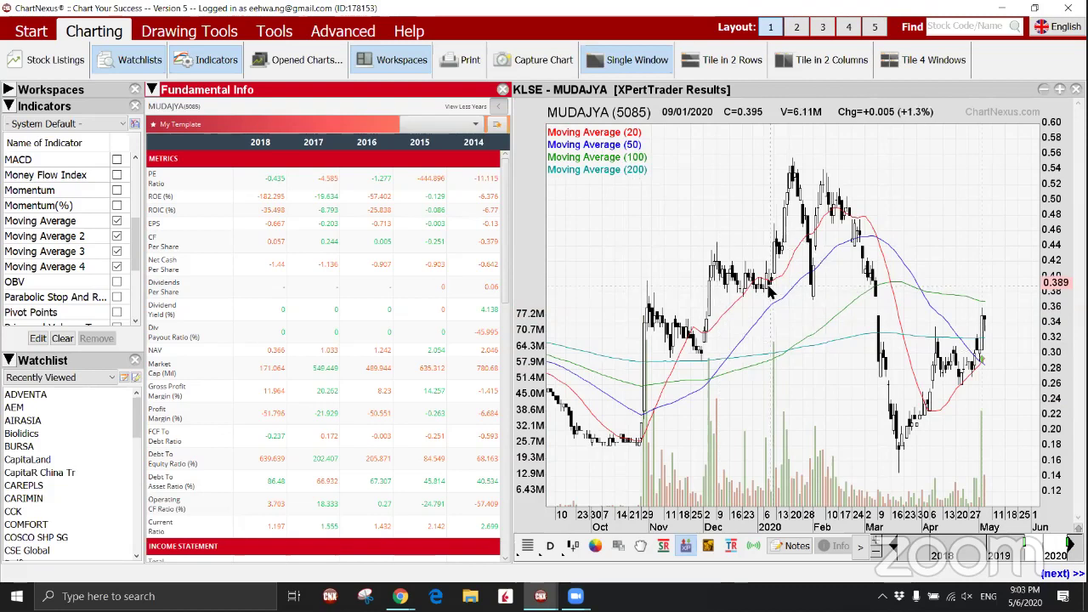
click(819, 222)
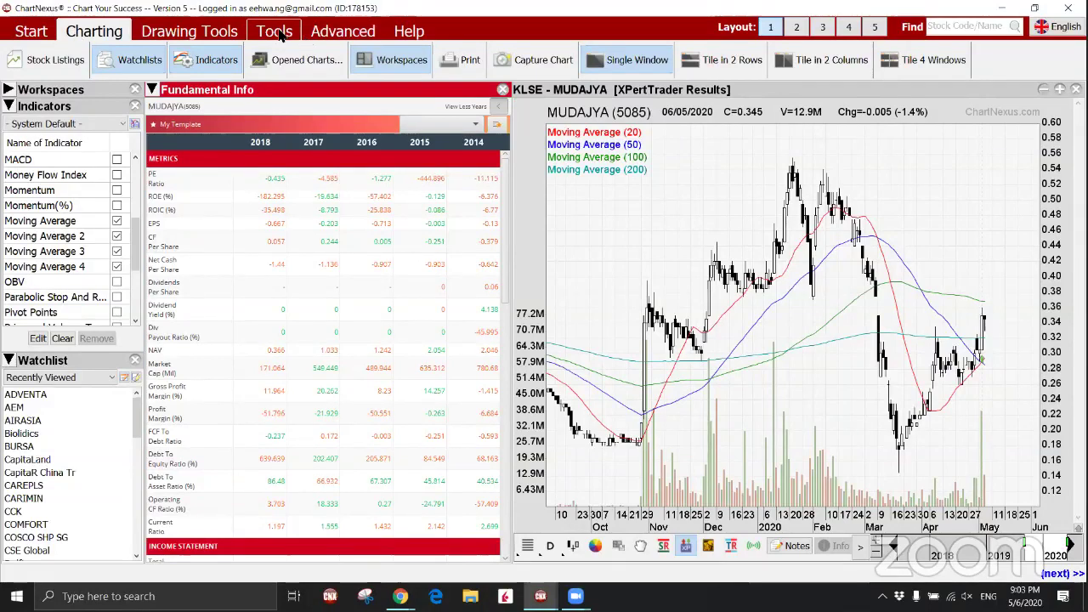
click(323, 34)
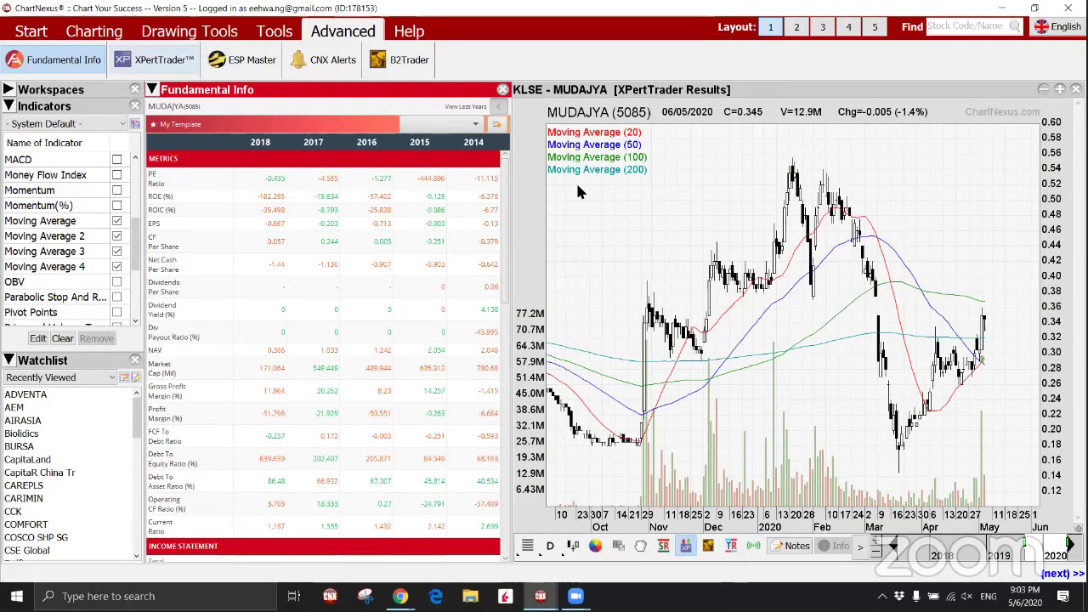
click(146, 65)
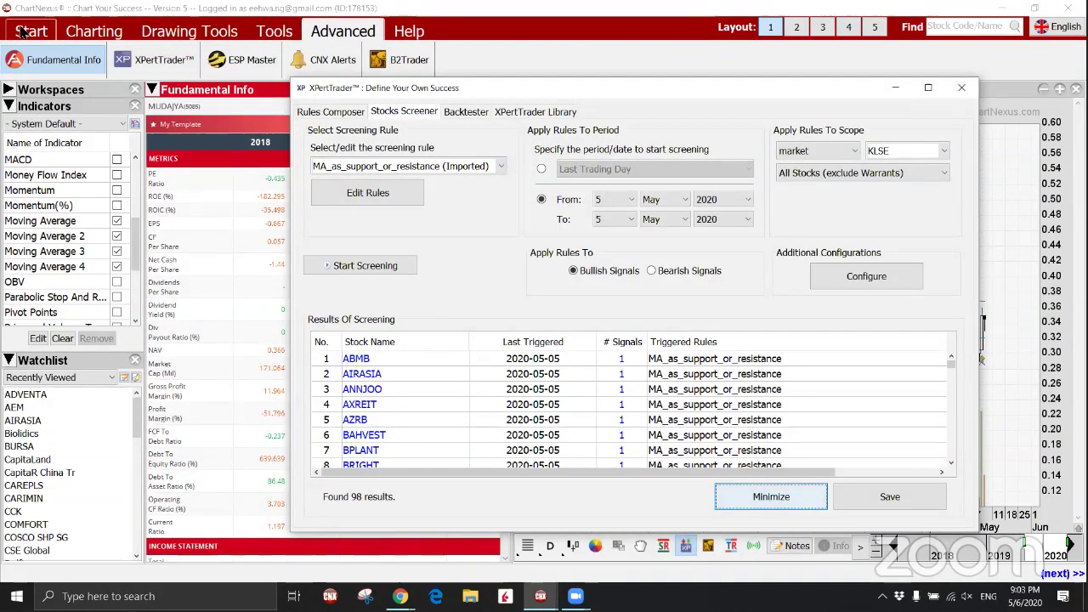
click(771, 496)
Check the EOD data update status and the list of markets selected for download, and close the system settings.
click(394, 70)
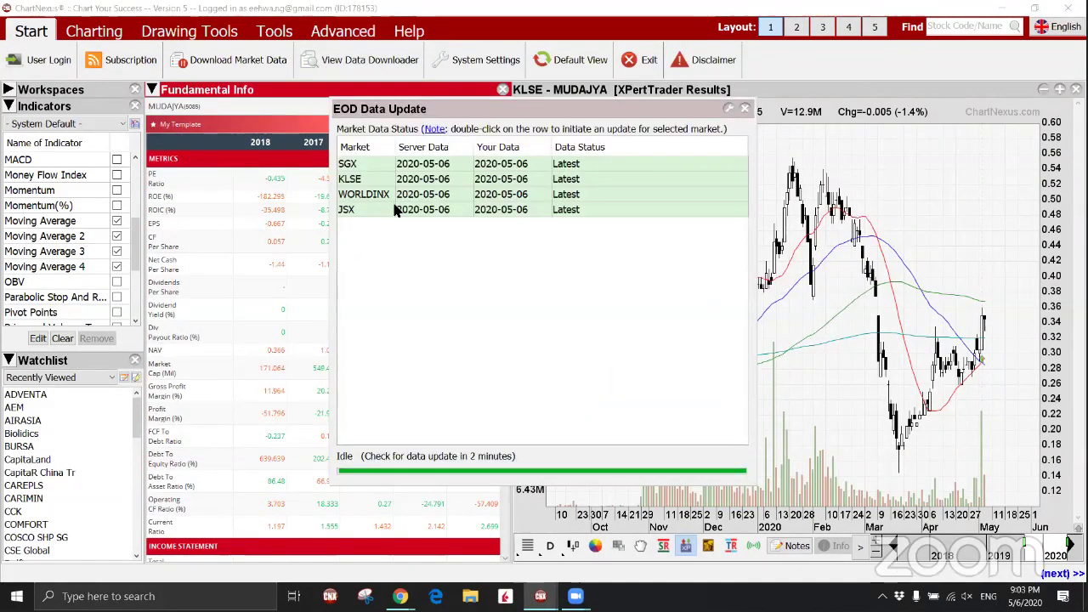
click(728, 108)
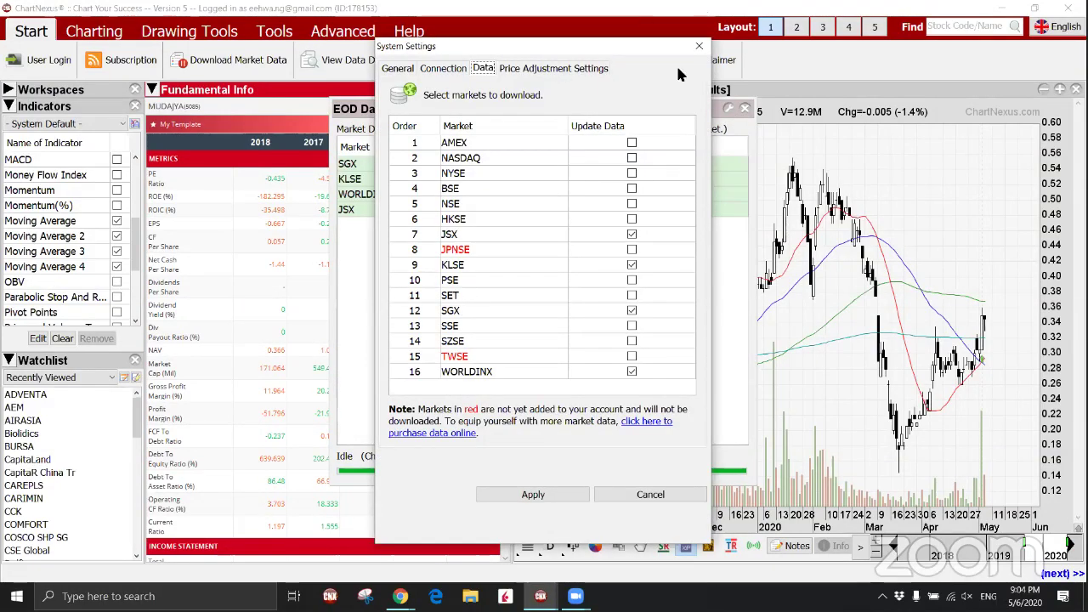
click(697, 47)
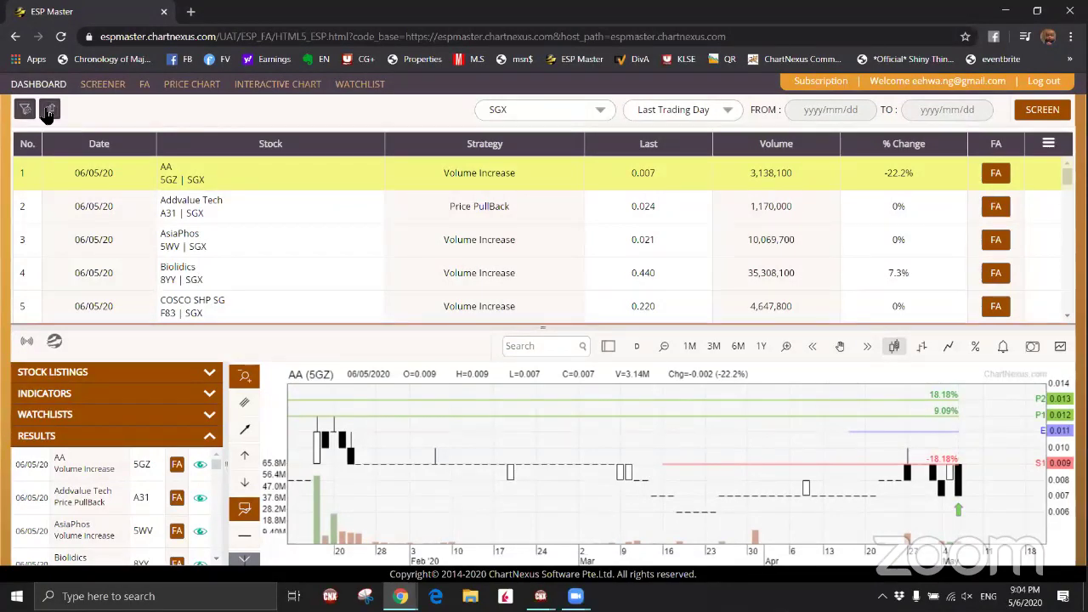
In ESP Master in the browser, look through the available rules in the Rule Selection list and close it without changes.
click(47, 113)
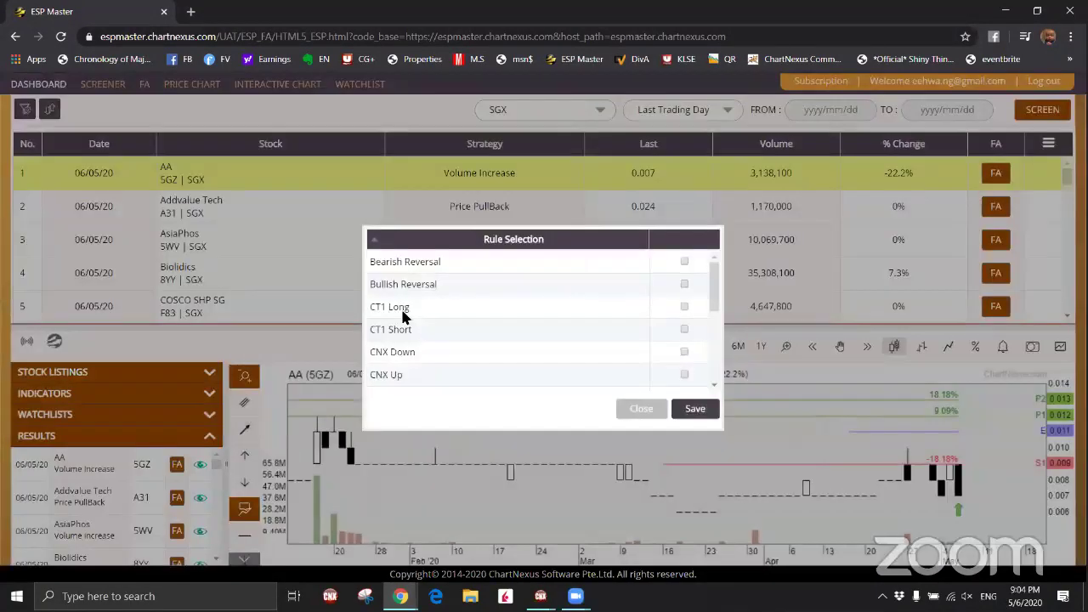
scroll(579, 298, down, 5)
scroll(582, 293, up, 5)
click(641, 409)
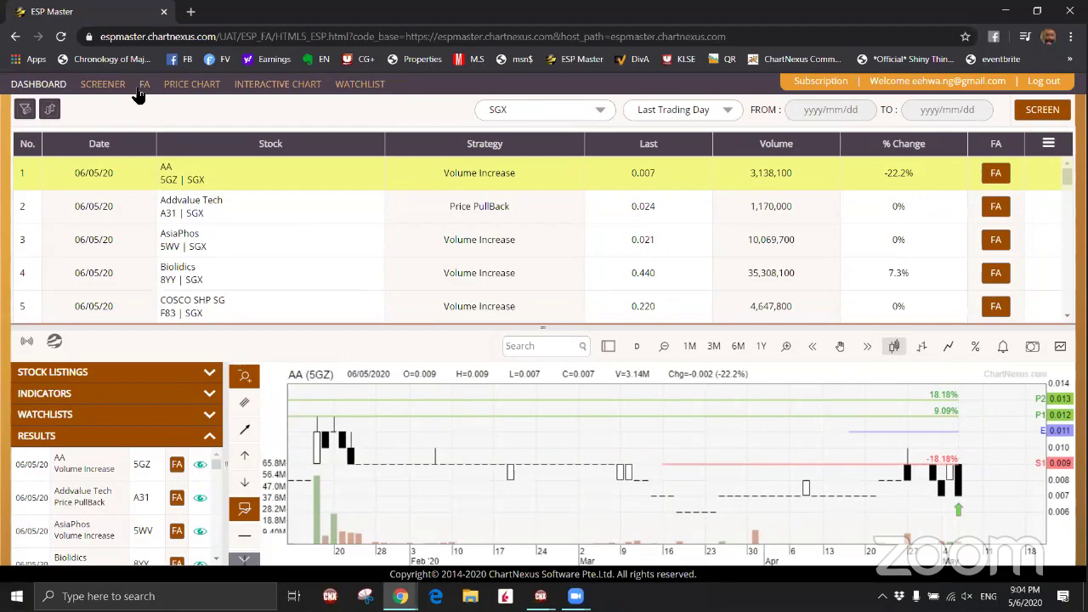
Show the full price chart view and step through the screening results from AA to COSCO SHP SG.
click(208, 85)
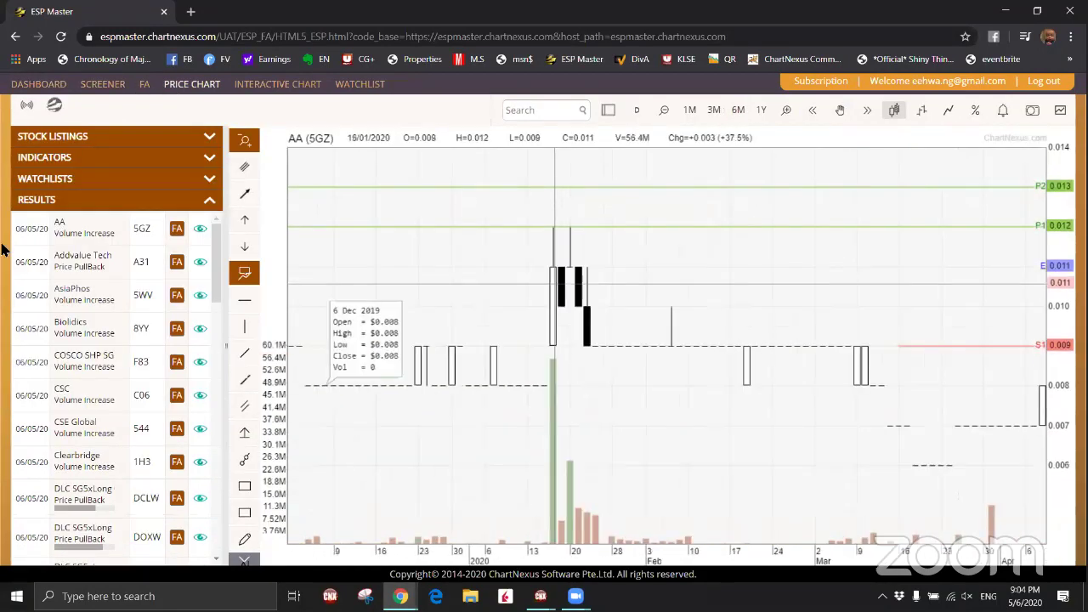
click(67, 225)
key(Down)
key(Down)
key(Down)
key(Down)
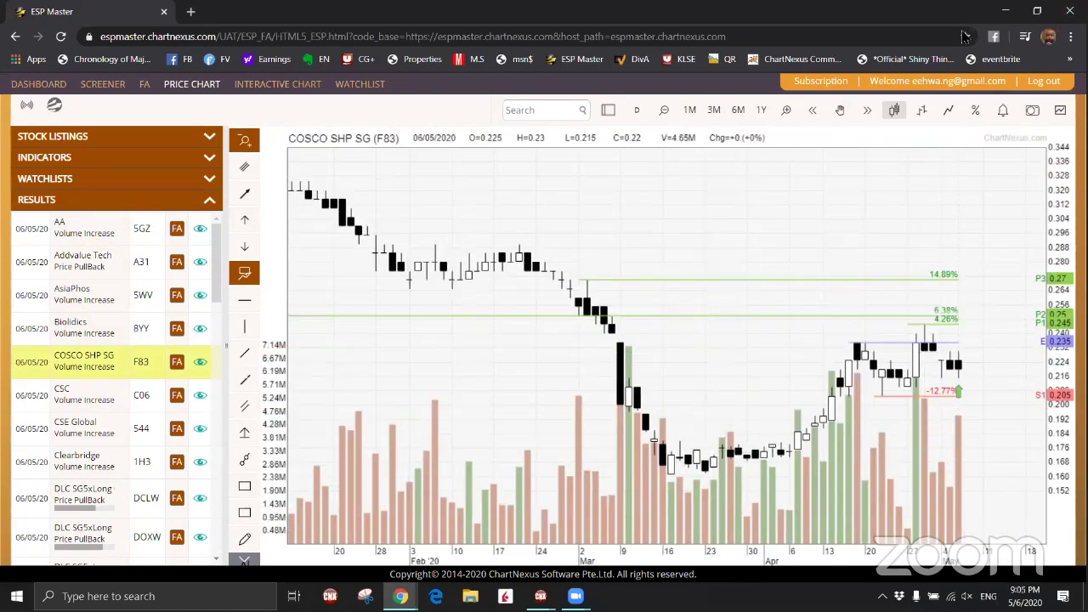
Switch back to ChartNexus, close the data update window and load the 1.Resistance Breakout rule in XPertTrader's rules composer.
key(alt+Tab)
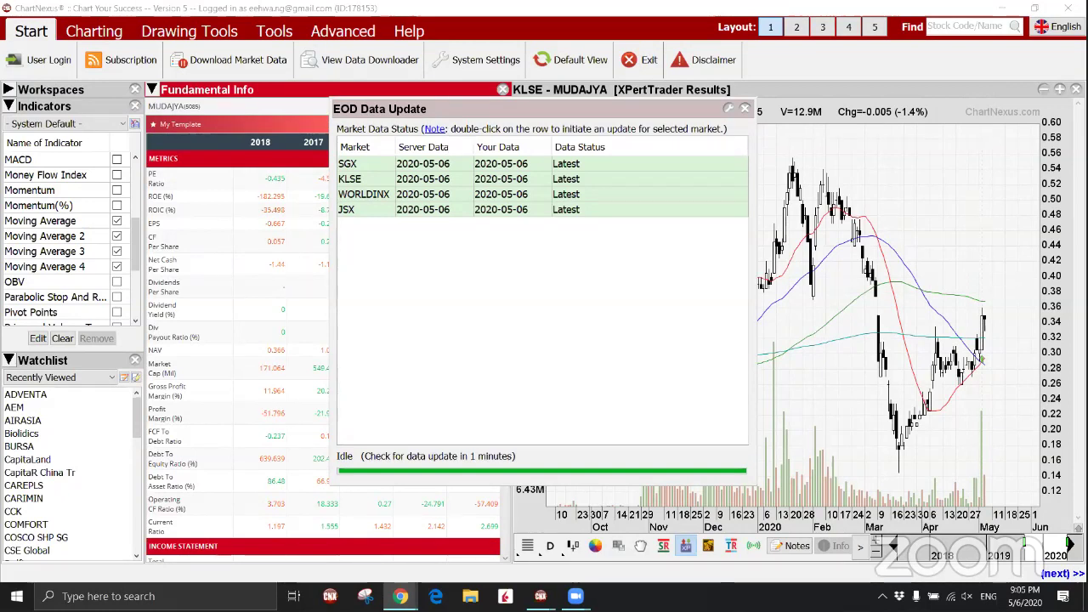
click(744, 108)
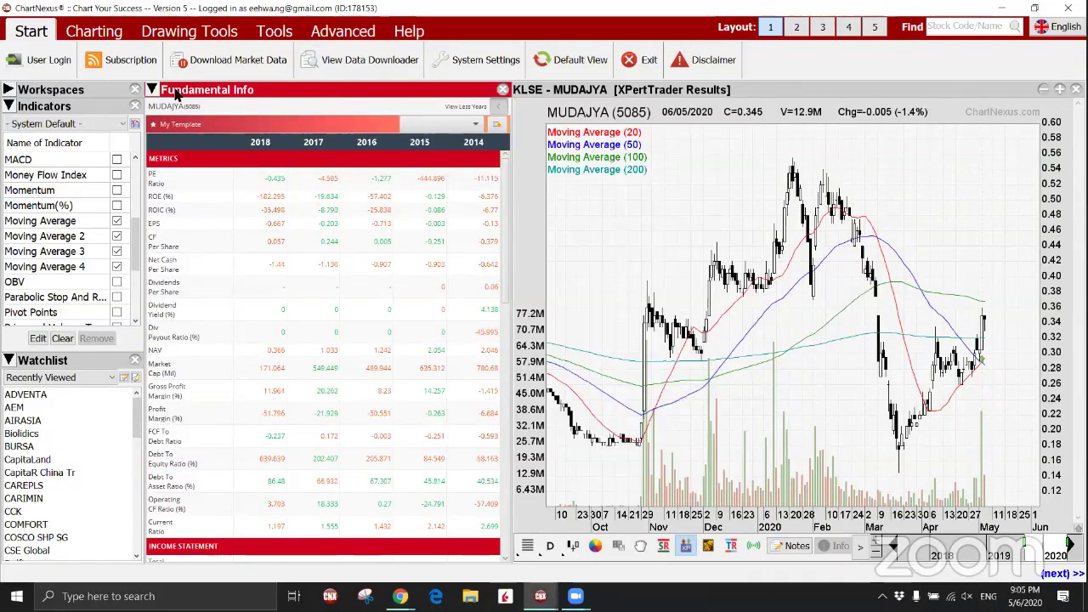
click(332, 34)
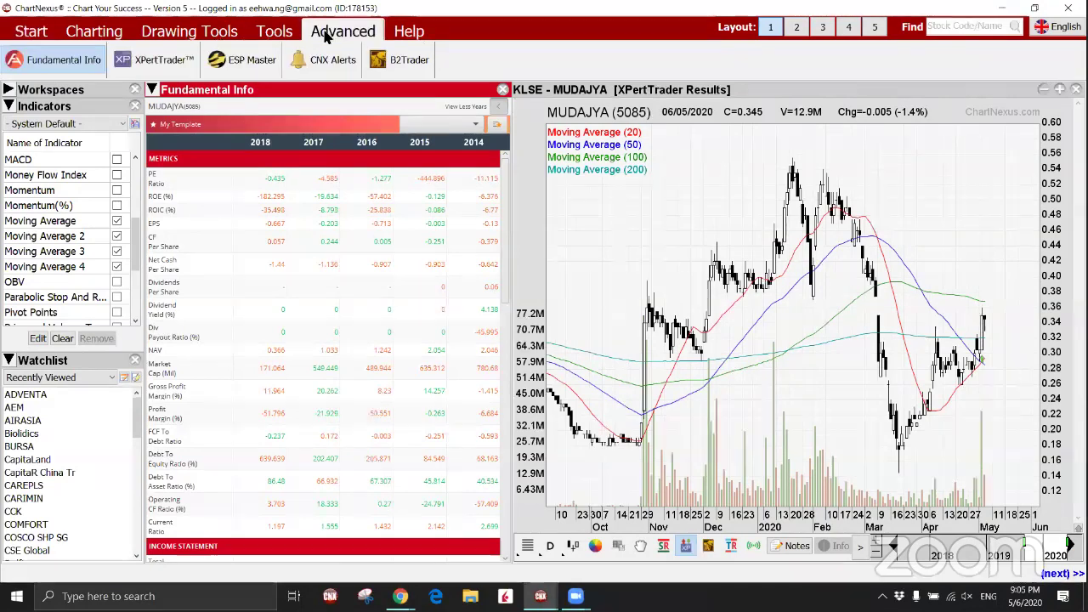
click(155, 59)
click(363, 194)
click(689, 370)
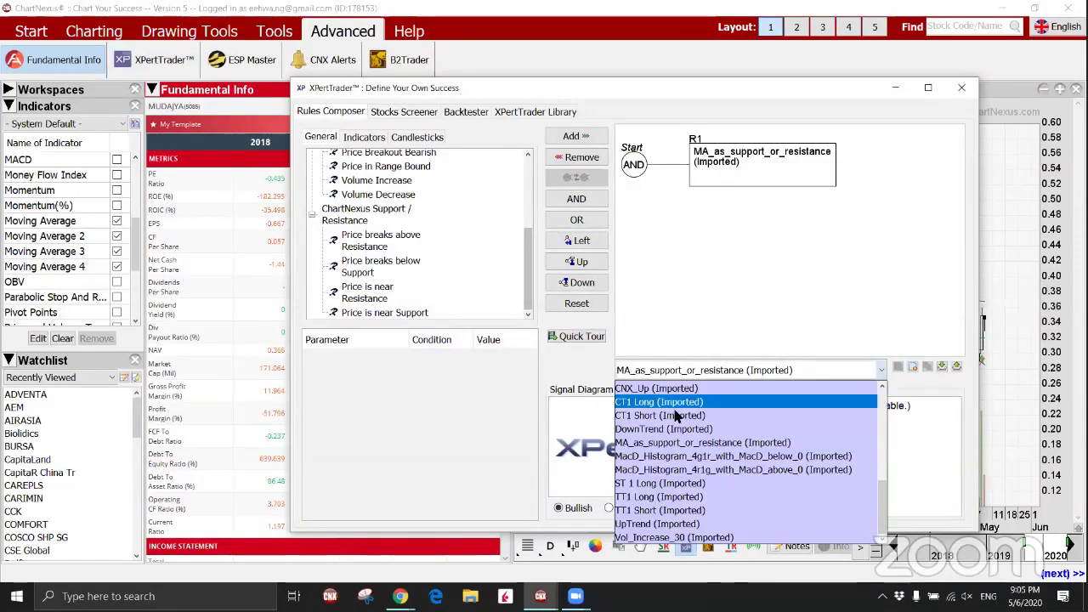
scroll(708, 459, up, 8)
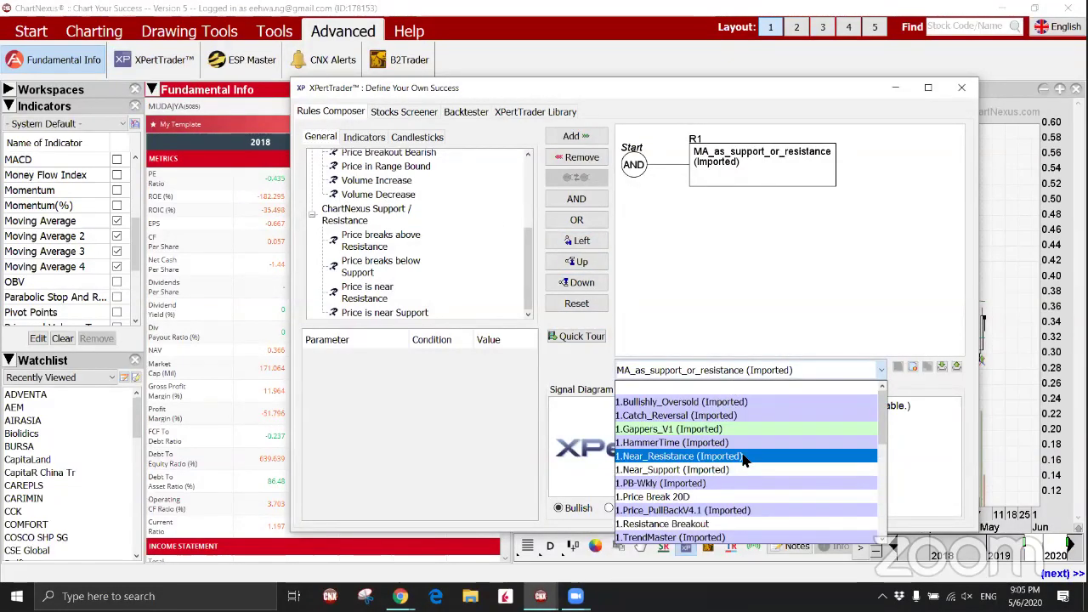
click(748, 524)
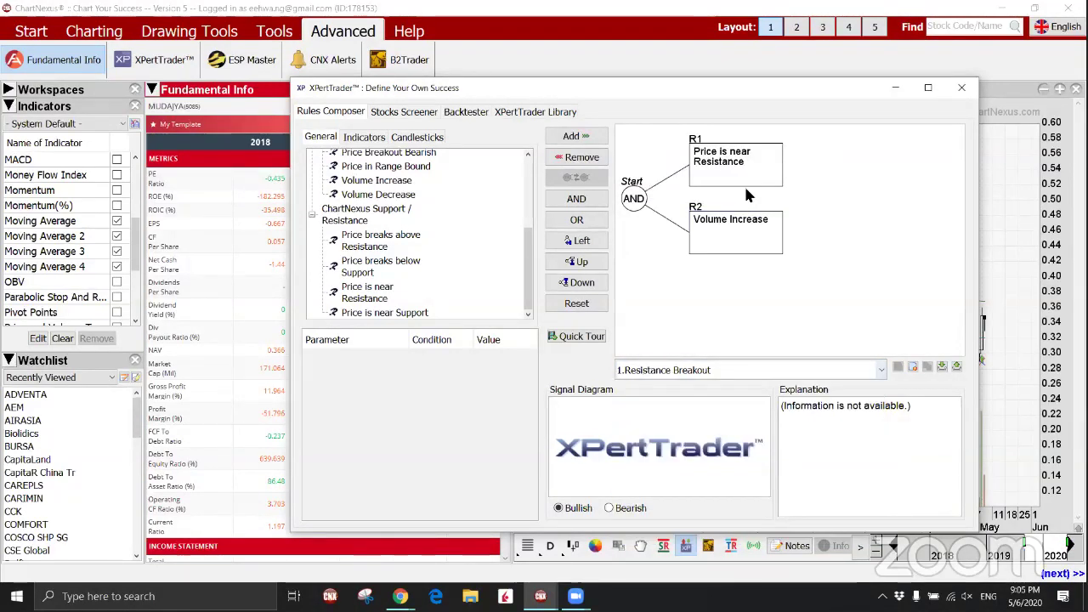
Examine the Price is near Resistance parameters and the Backtester settings, and return to the rules composer.
click(749, 177)
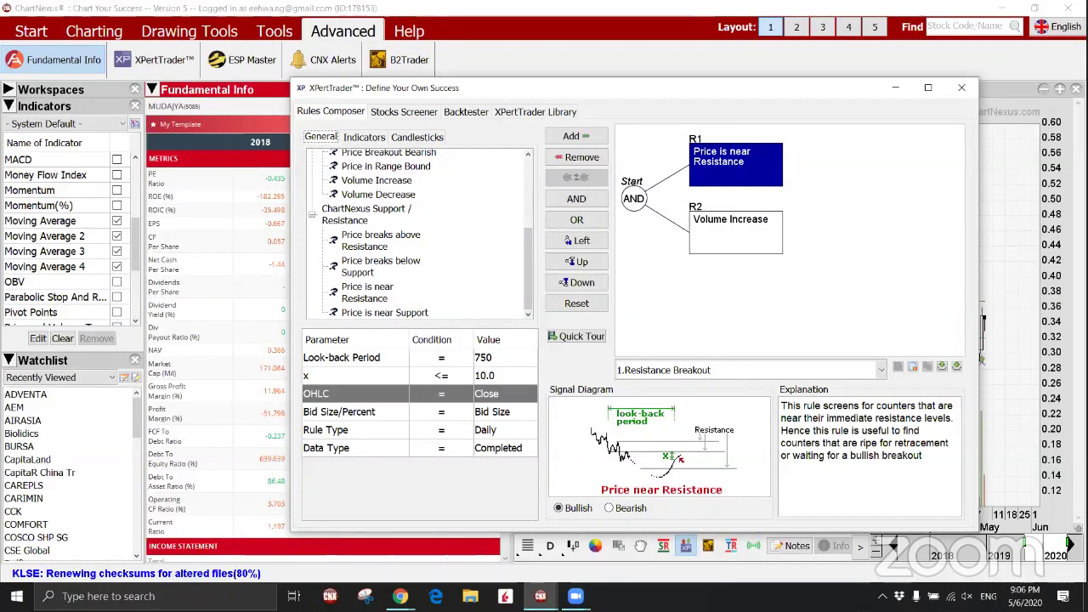
click(459, 115)
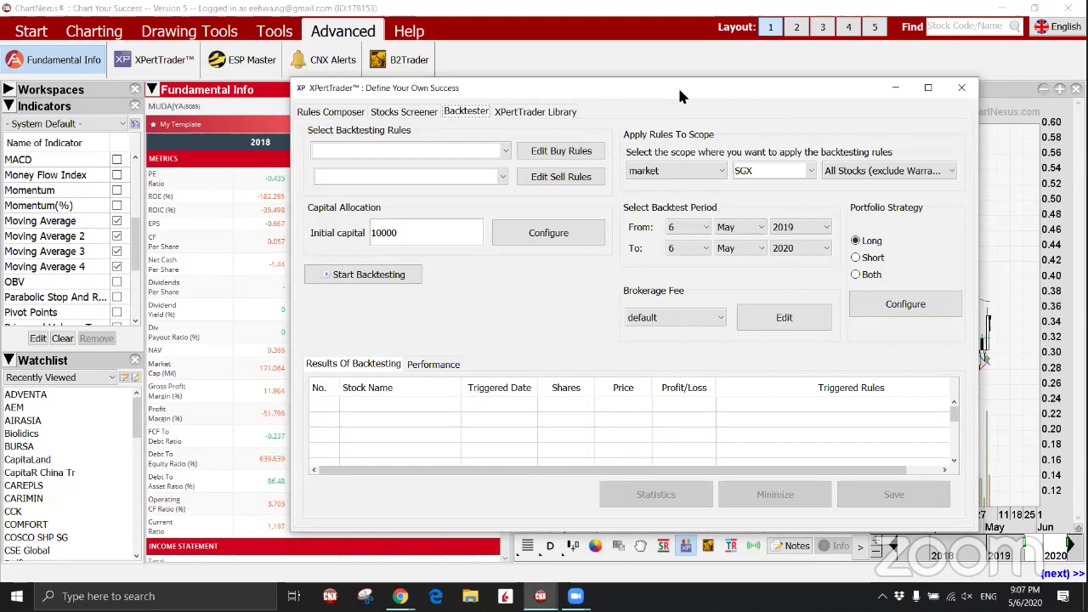
click(403, 111)
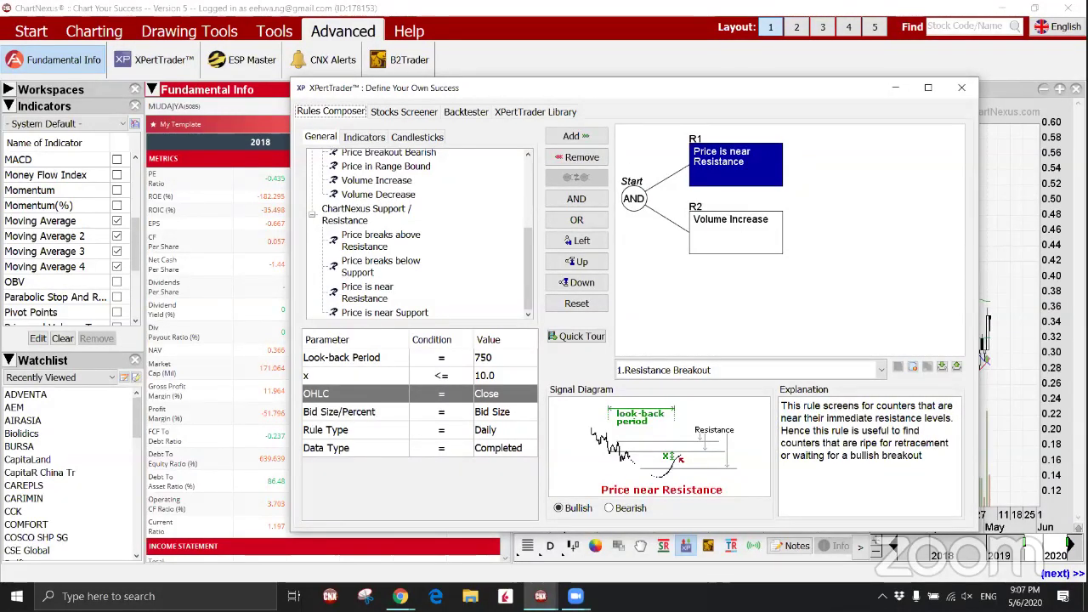
click(816, 313)
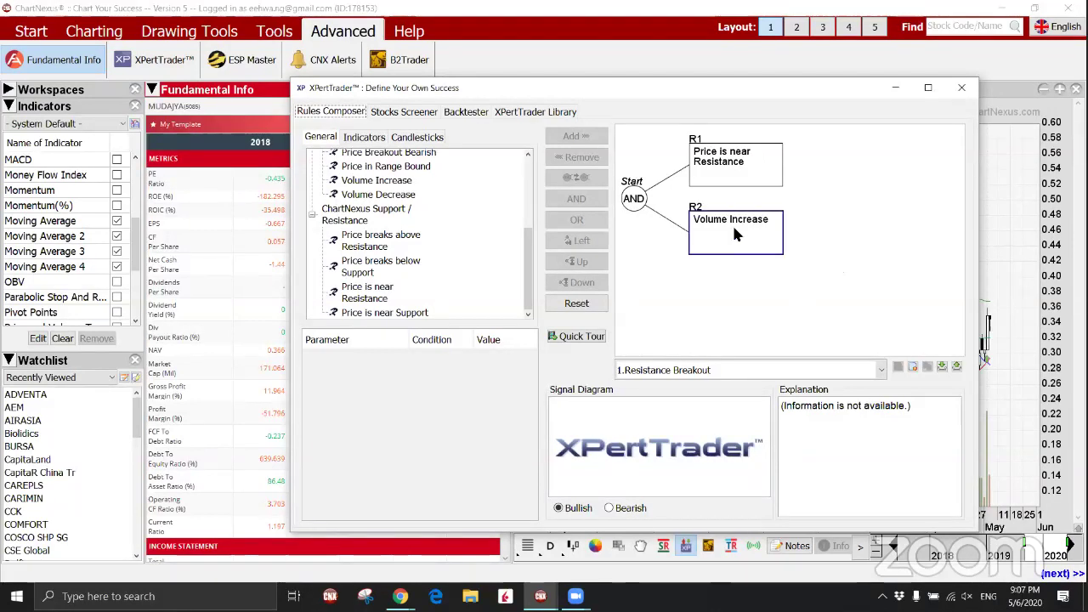
Review the parameters of the Price is near Resistance rule, the Volume Increase rule and the AND condition joining them.
click(738, 180)
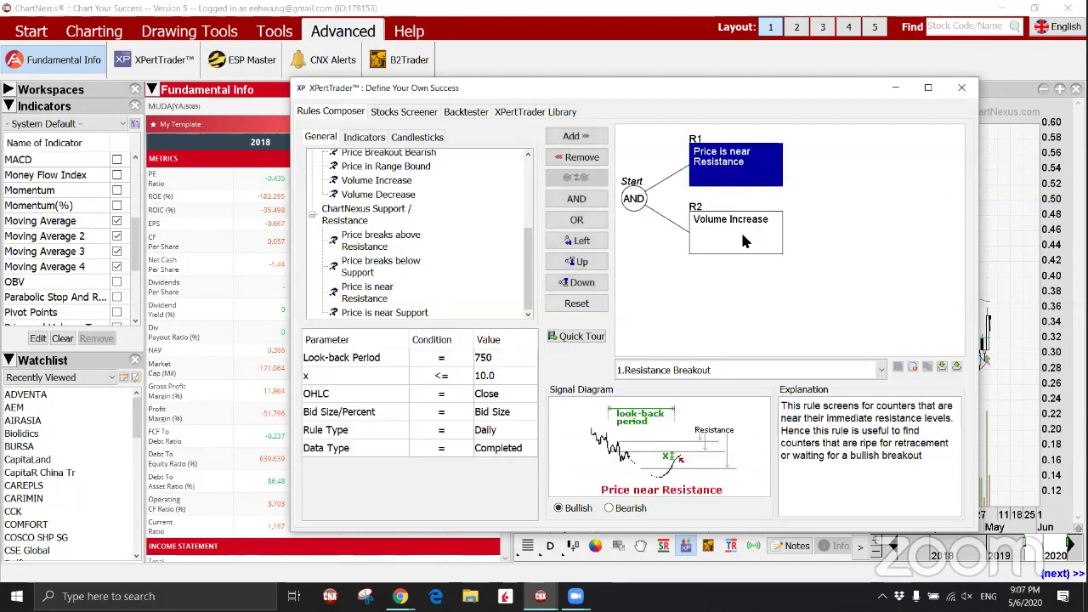
click(741, 230)
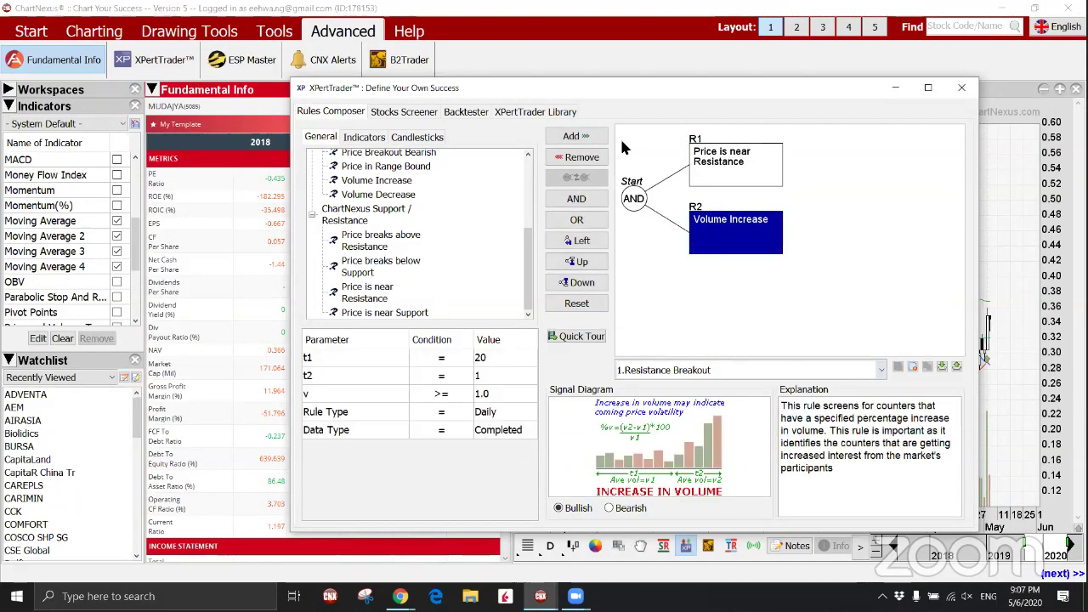
click(629, 202)
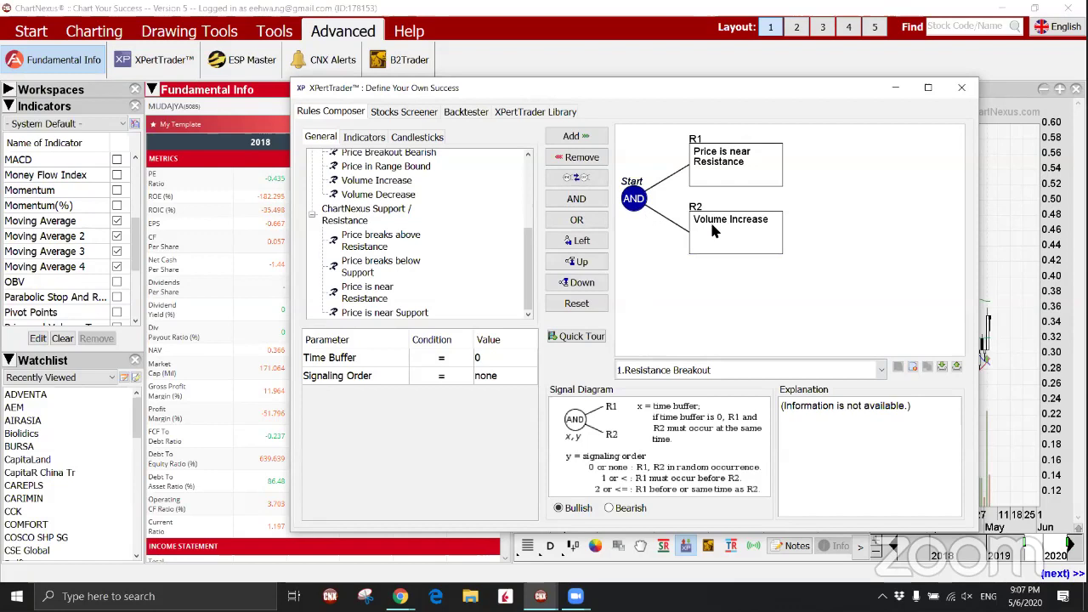
Add the Volume Decrease rule as an OR alternative to Volume Increase in the Resistance Breakout rule.
click(730, 246)
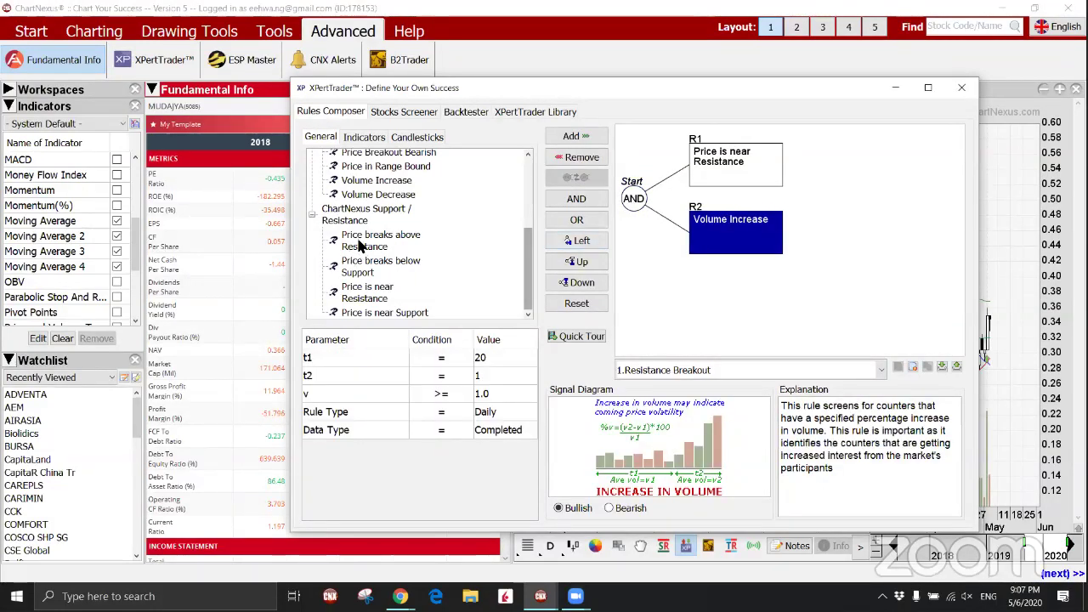
scroll(378, 244, up, 5)
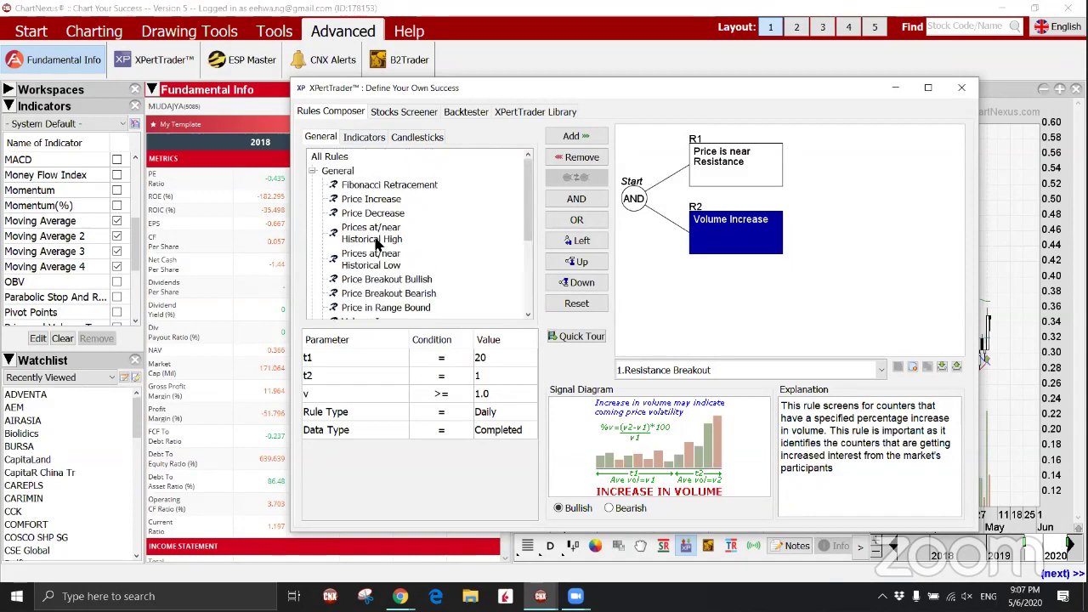
scroll(379, 207, down, 1)
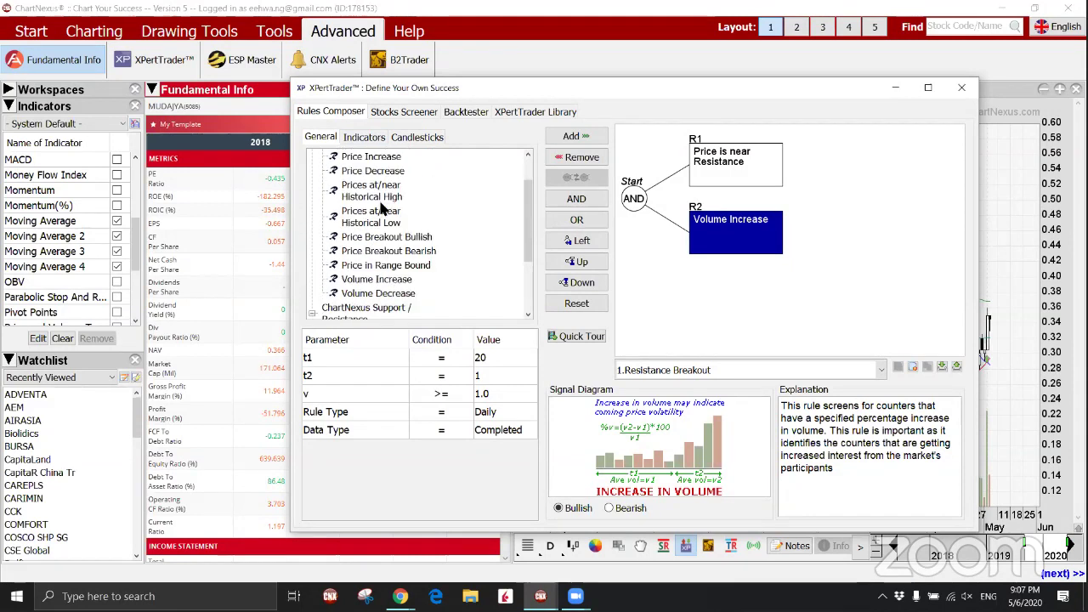
click(393, 293)
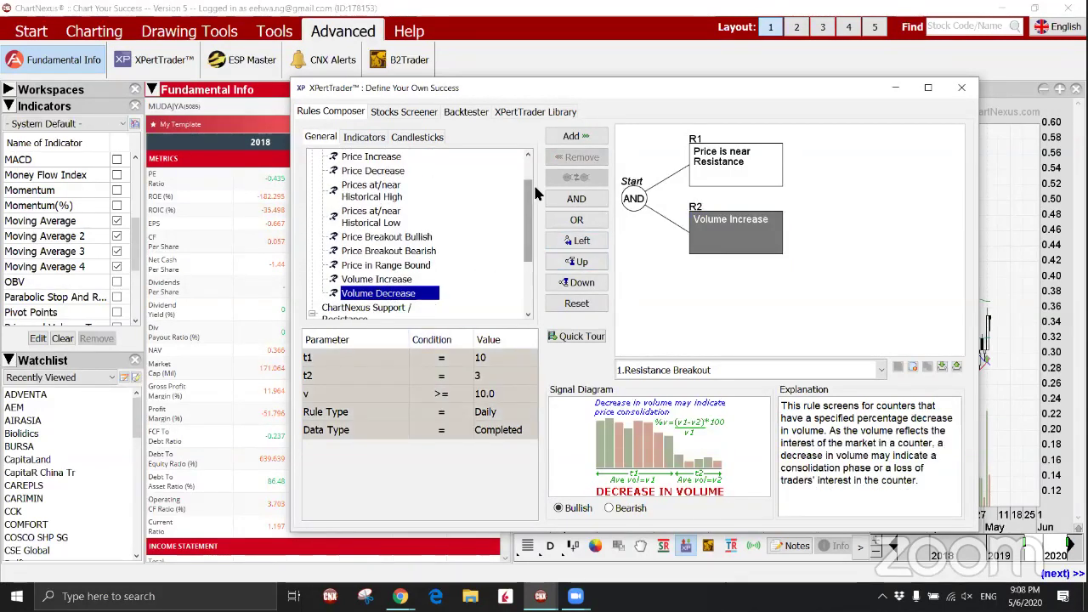
click(578, 218)
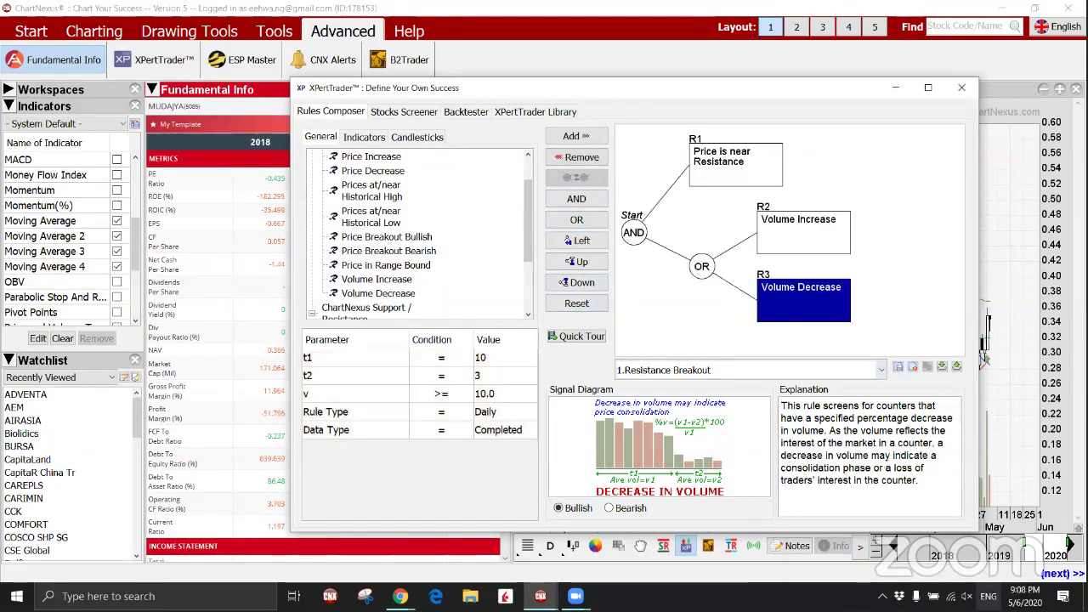
Review the parameters of Volume Increase, Price is near Resistance and Volume Decrease, and show the candlestick rule categories.
click(801, 231)
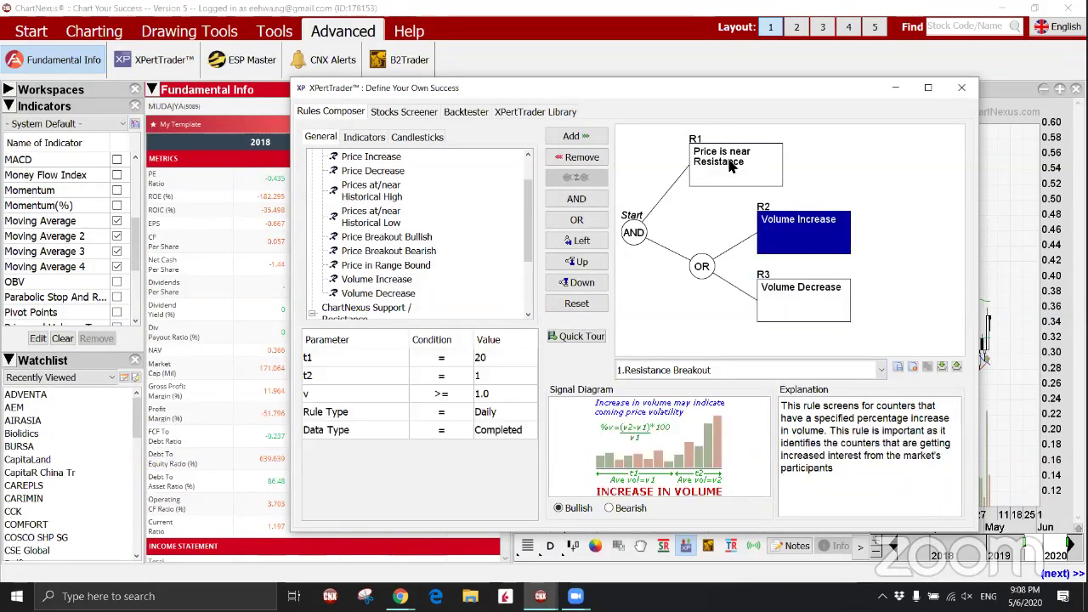
click(729, 167)
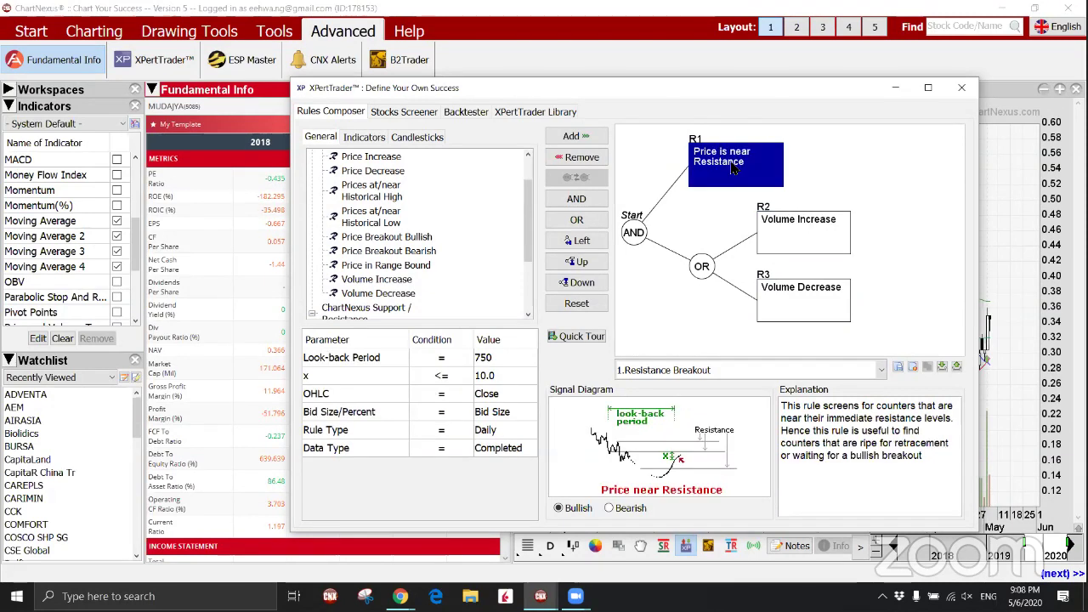
click(797, 224)
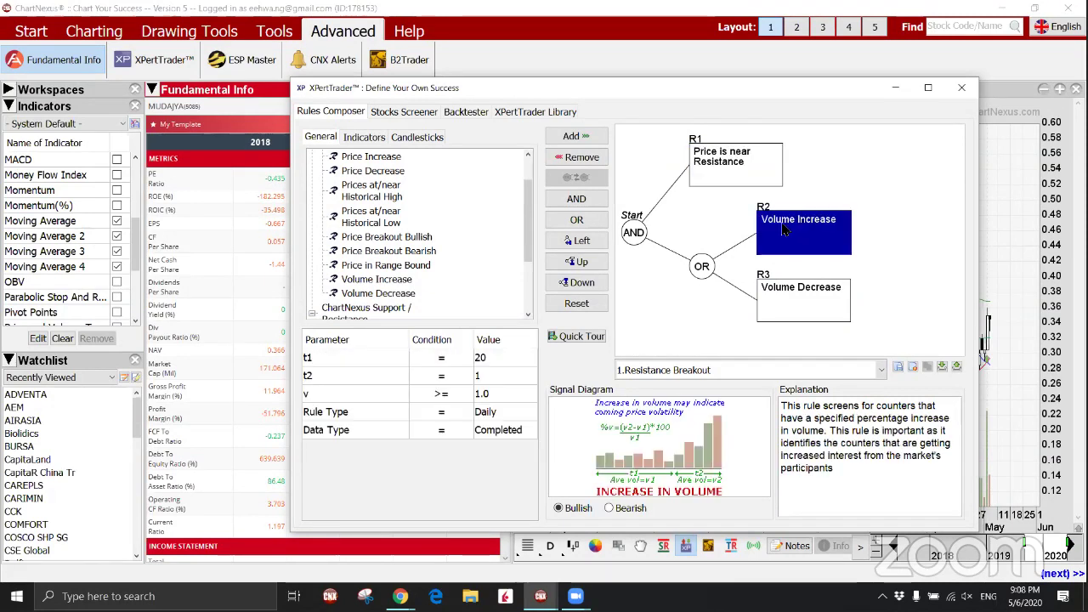
click(809, 315)
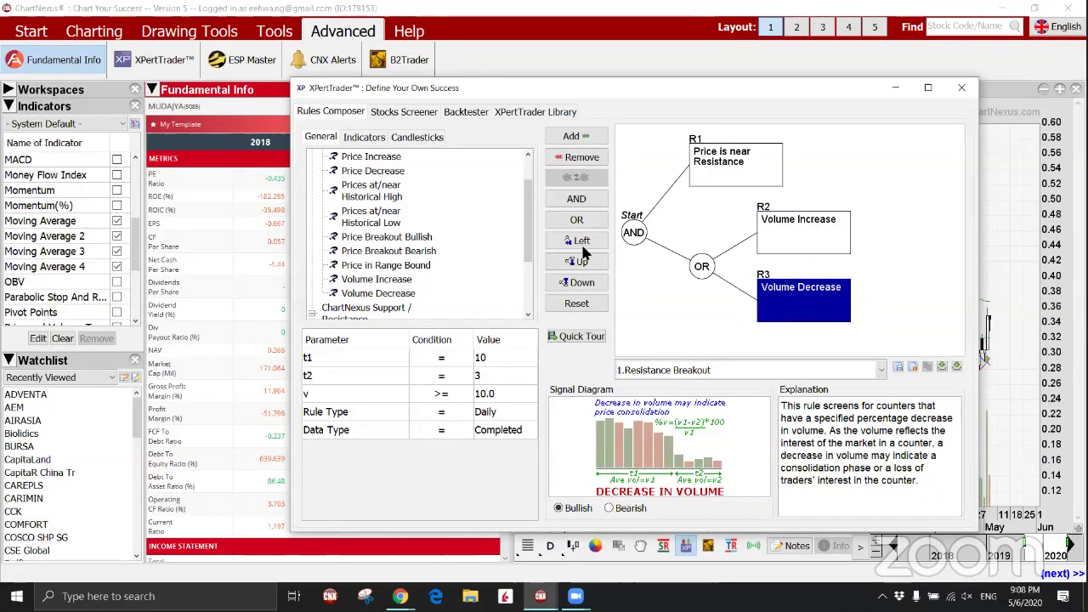
click(415, 137)
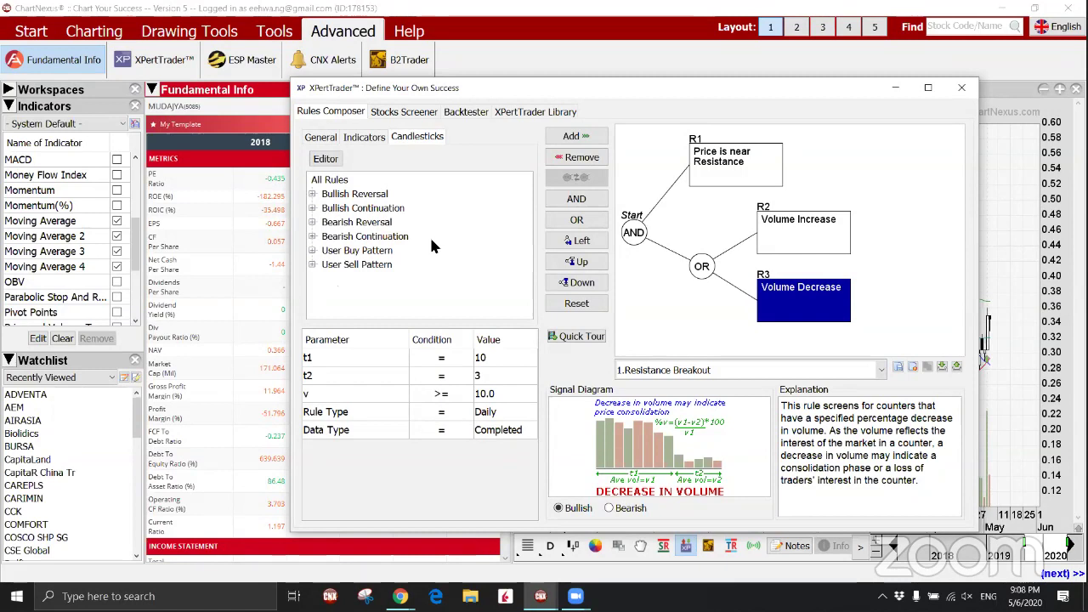
Examine the patterns listed under the User Buy Pattern and Bullish Reversal candlestick rule categories.
click(312, 251)
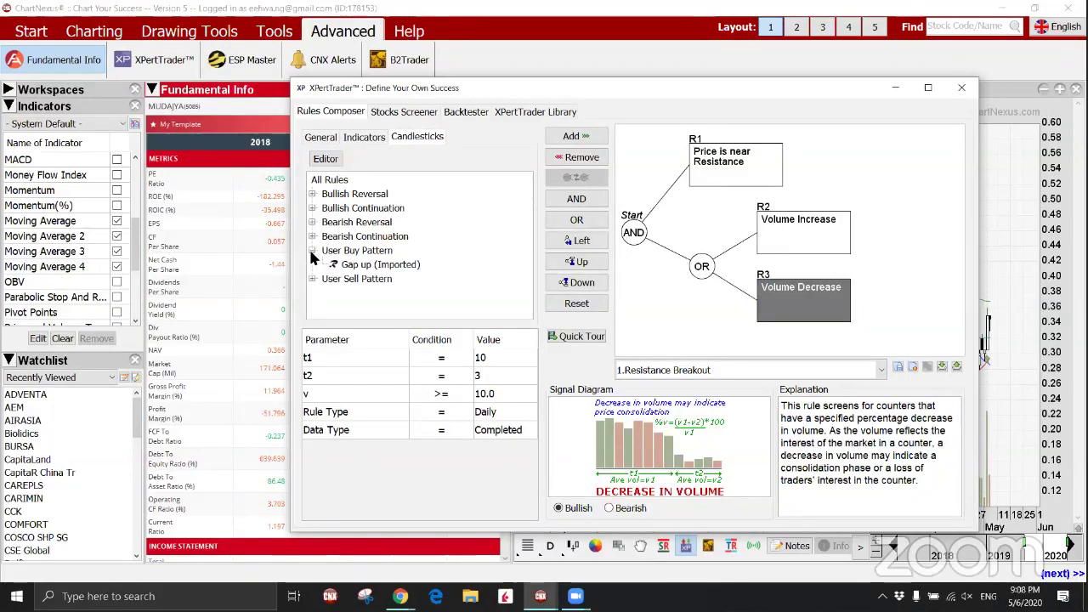
click(313, 251)
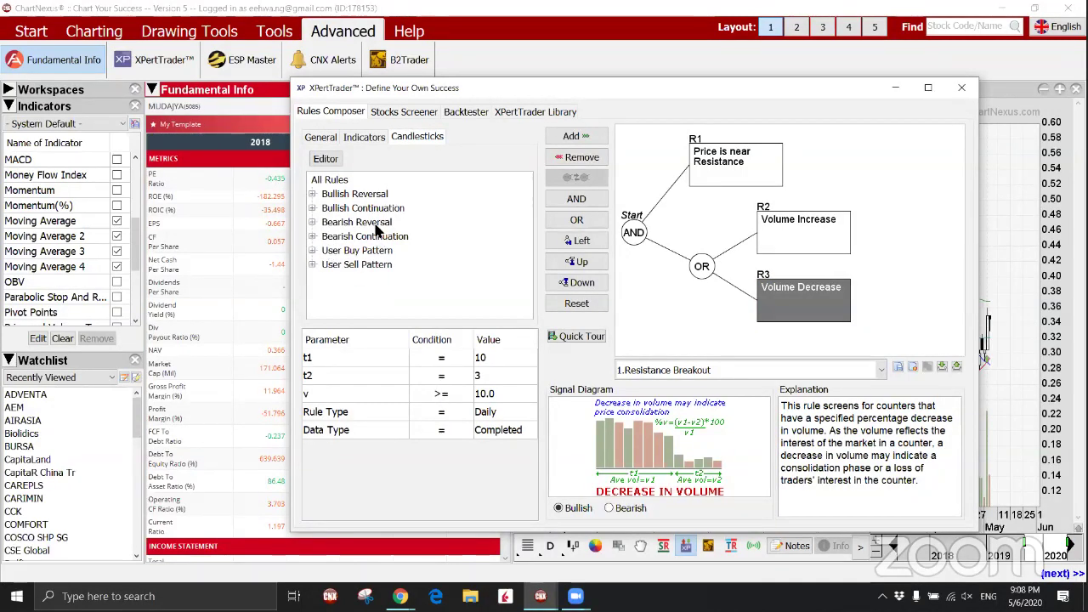
click(312, 194)
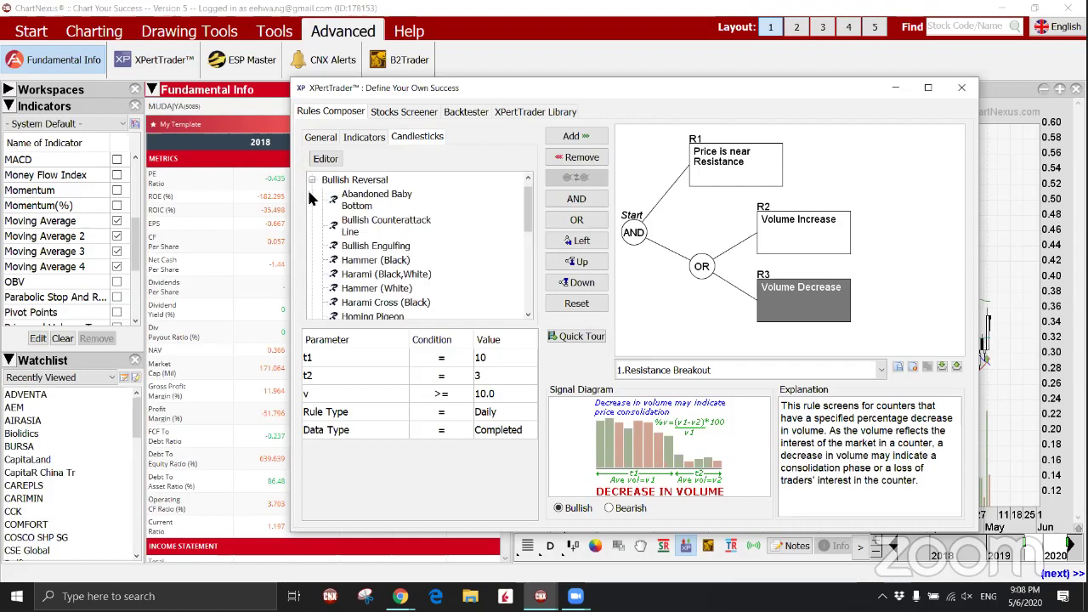
scroll(403, 222, down, 3)
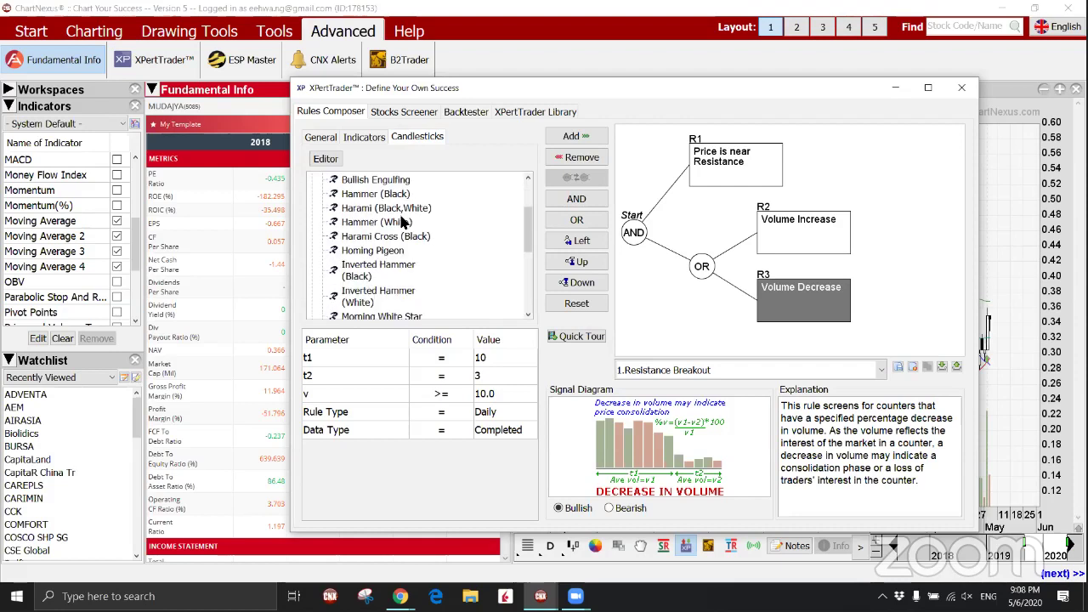
scroll(403, 238, down, 2)
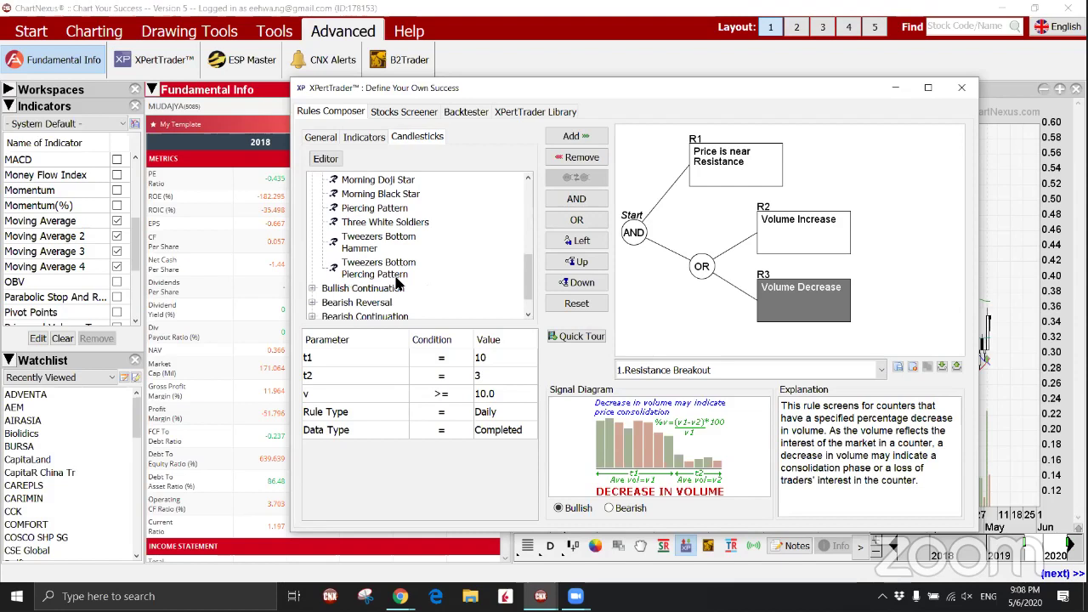
scroll(399, 281, down, 1)
scroll(391, 289, up, 6)
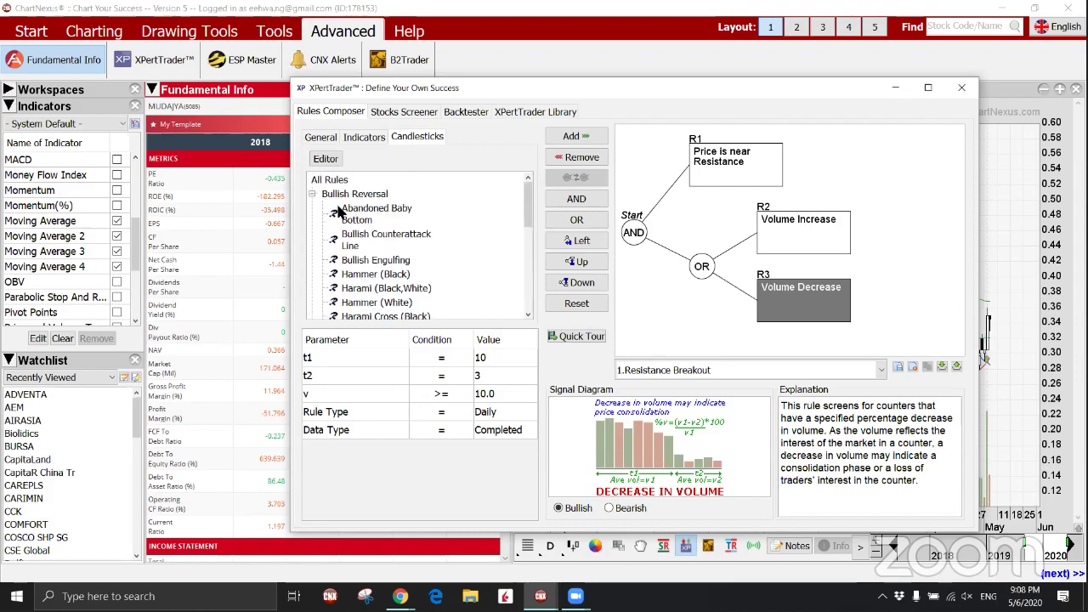
click(312, 194)
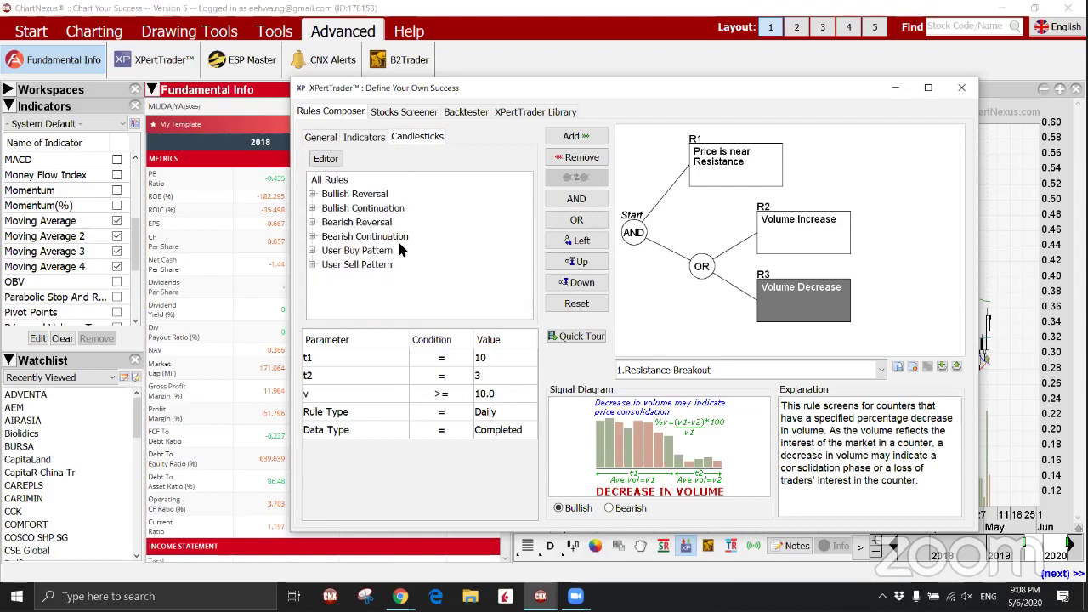
Browse the indicator rules for Relative Strength Index and examine the parameters of RSI In Specified Range.
click(364, 137)
click(656, 246)
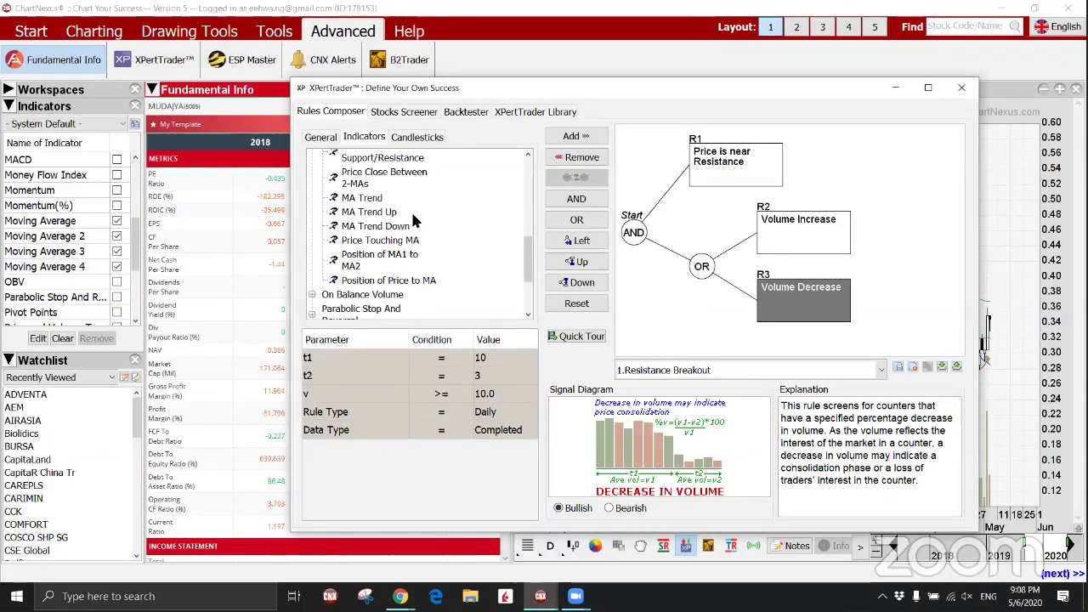
scroll(399, 221, up, 2)
scroll(374, 280, down, 5)
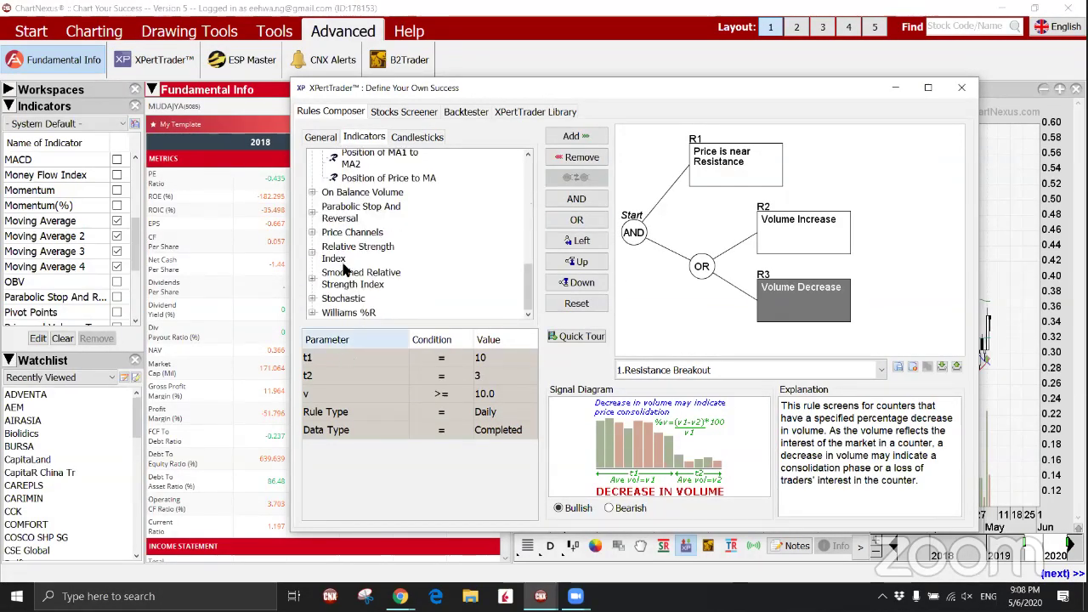
click(311, 248)
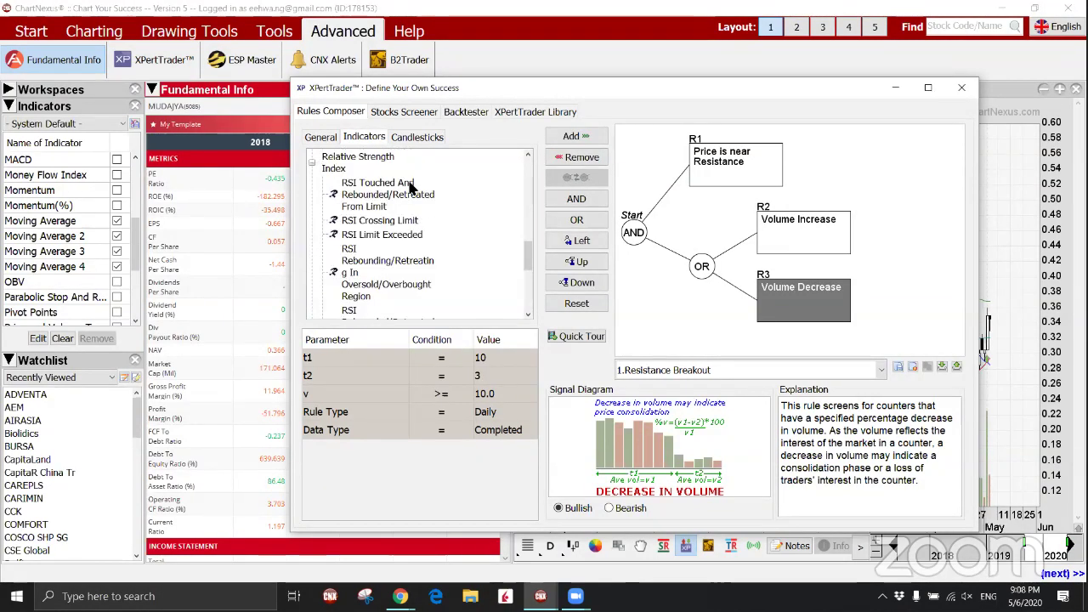
scroll(380, 274, down, 5)
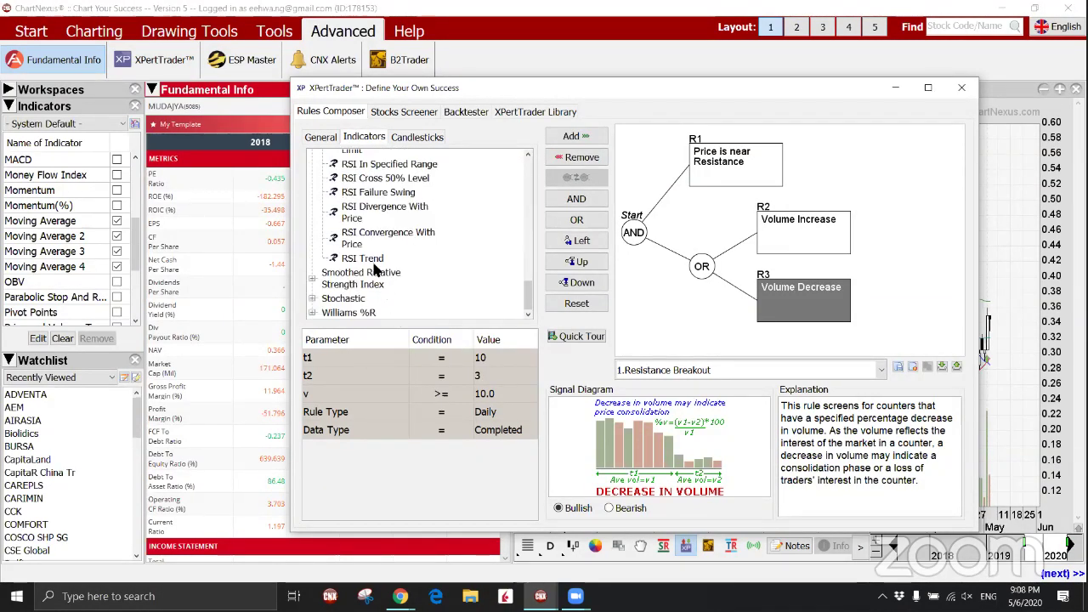
scroll(408, 255, up, 3)
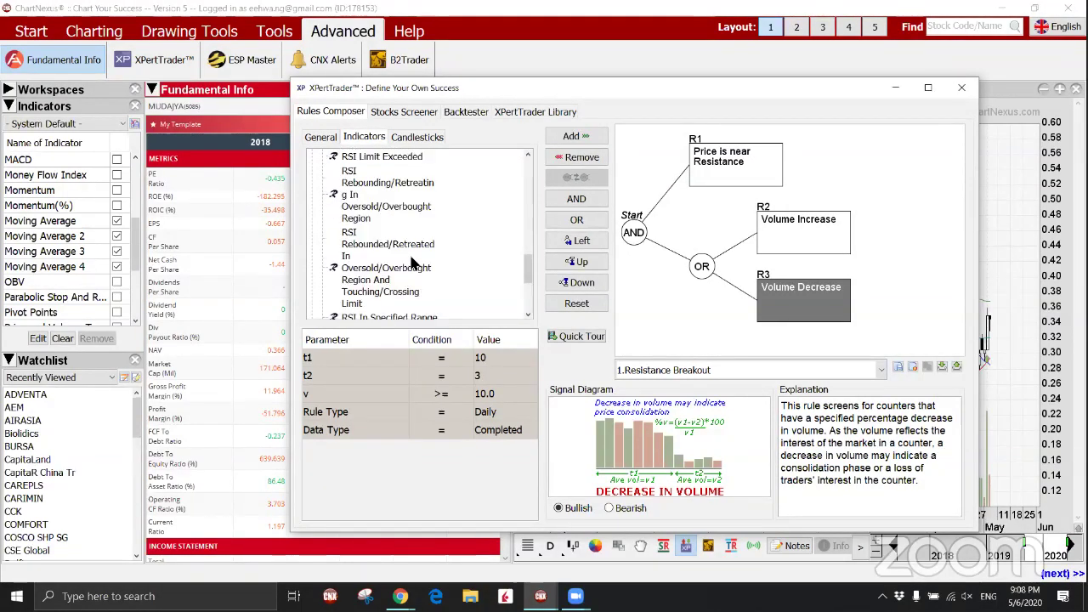
click(374, 317)
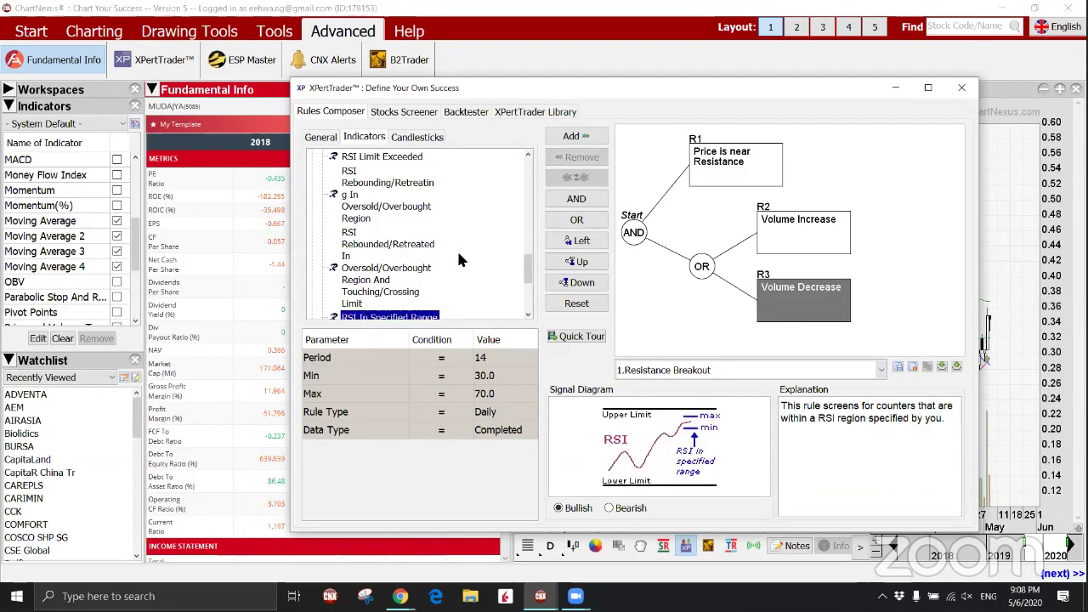
scroll(528, 272, down, 2)
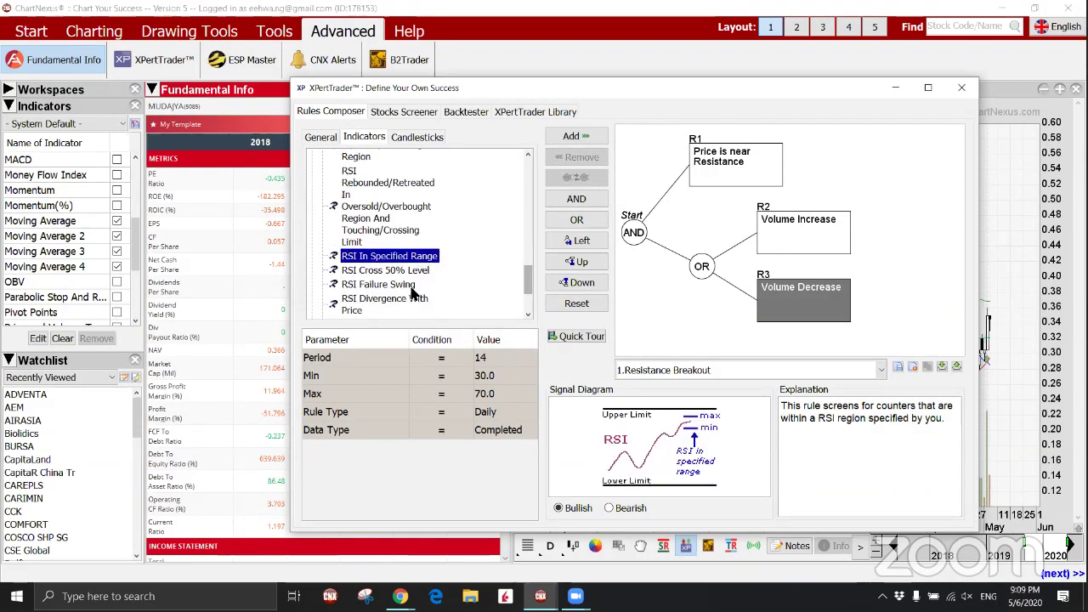
Try adding RSI In Specified Range as a third OR alternative beside Volume Increase and Volume Decrease, and remove it.
click(791, 293)
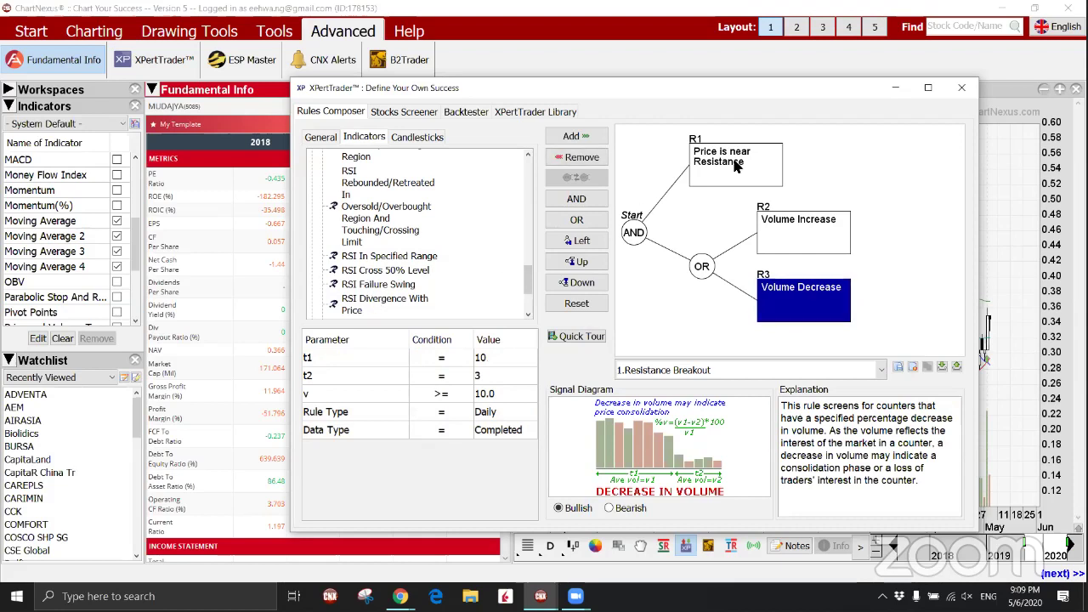
click(701, 266)
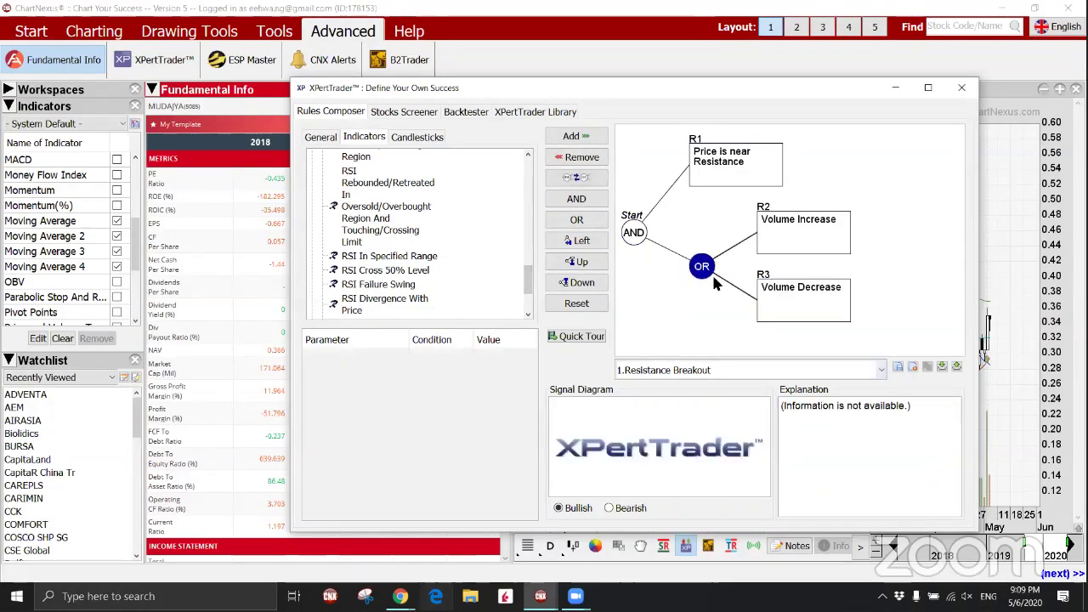
click(387, 257)
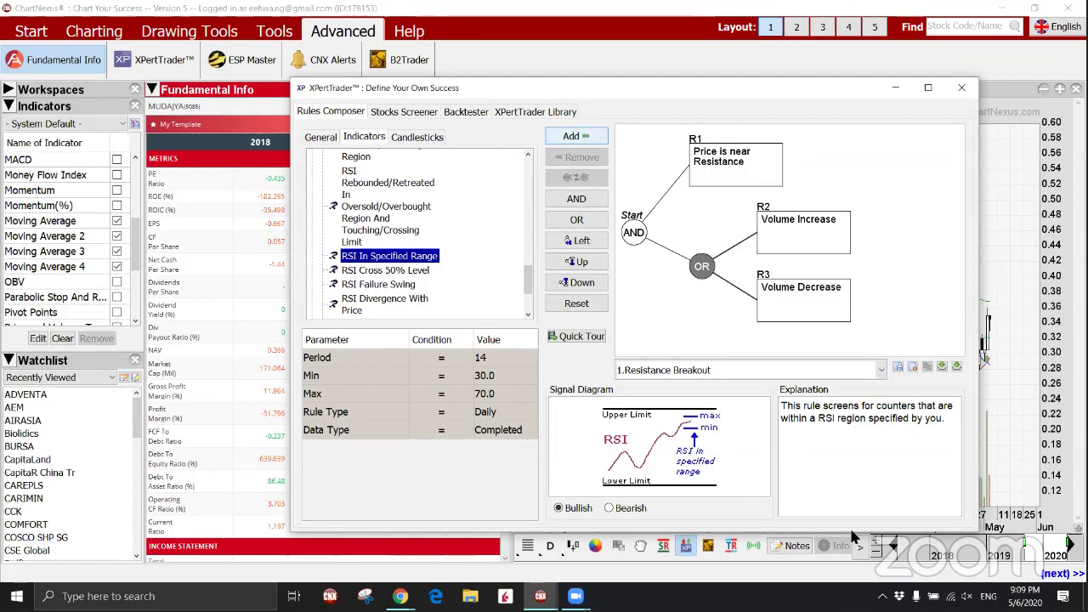
click(571, 136)
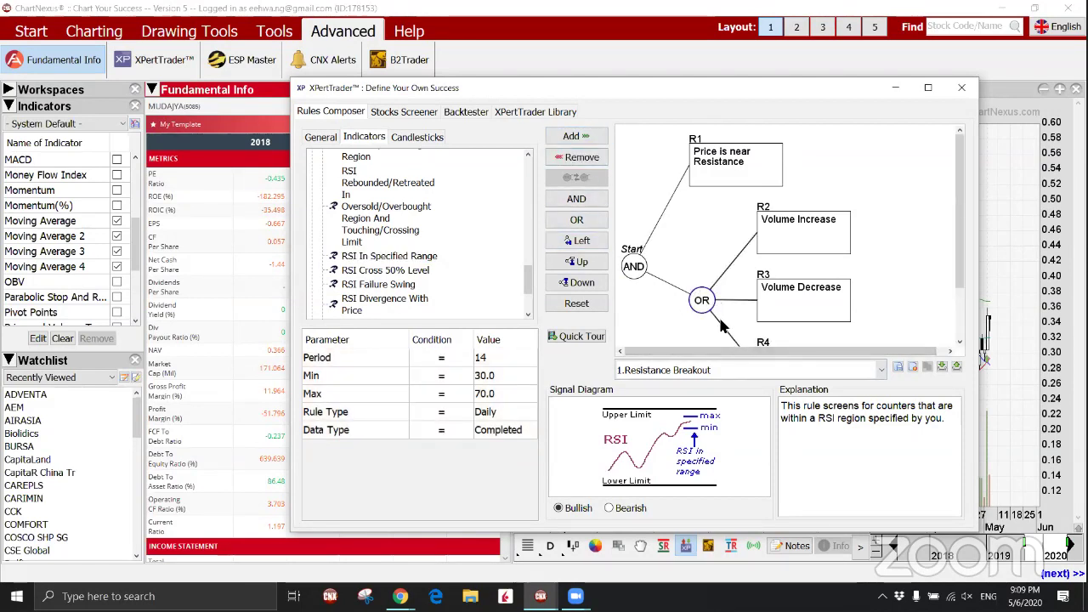
scroll(728, 305, down, 1)
scroll(717, 255, up, 1)
scroll(705, 238, down, 2)
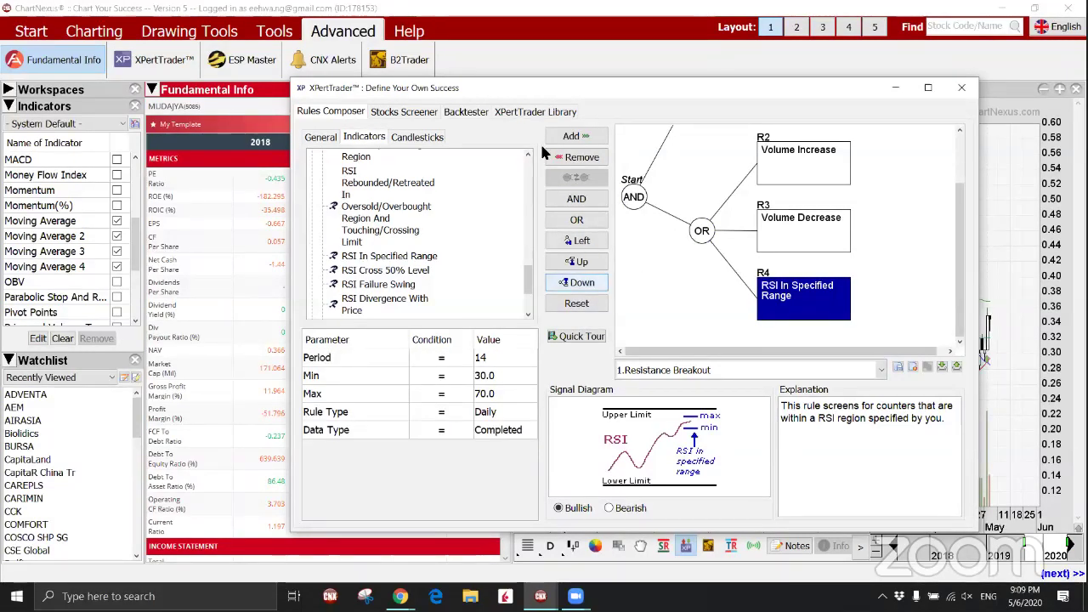
click(580, 158)
Join RSI In Specified Range with AND to the OR condition of the volume rules, and review the Price is near Resistance parameters.
click(705, 201)
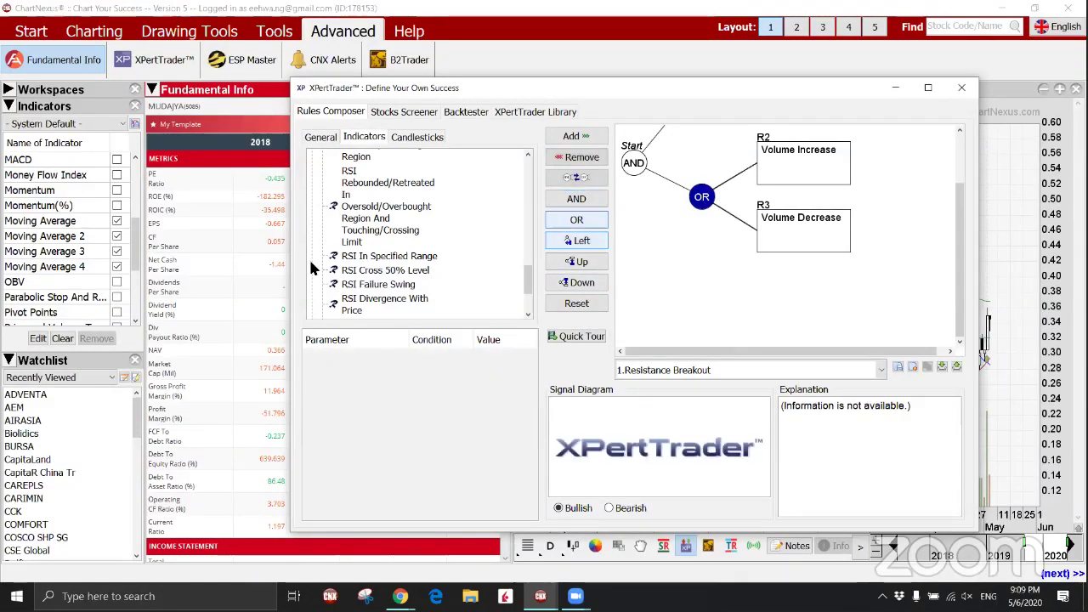
click(408, 255)
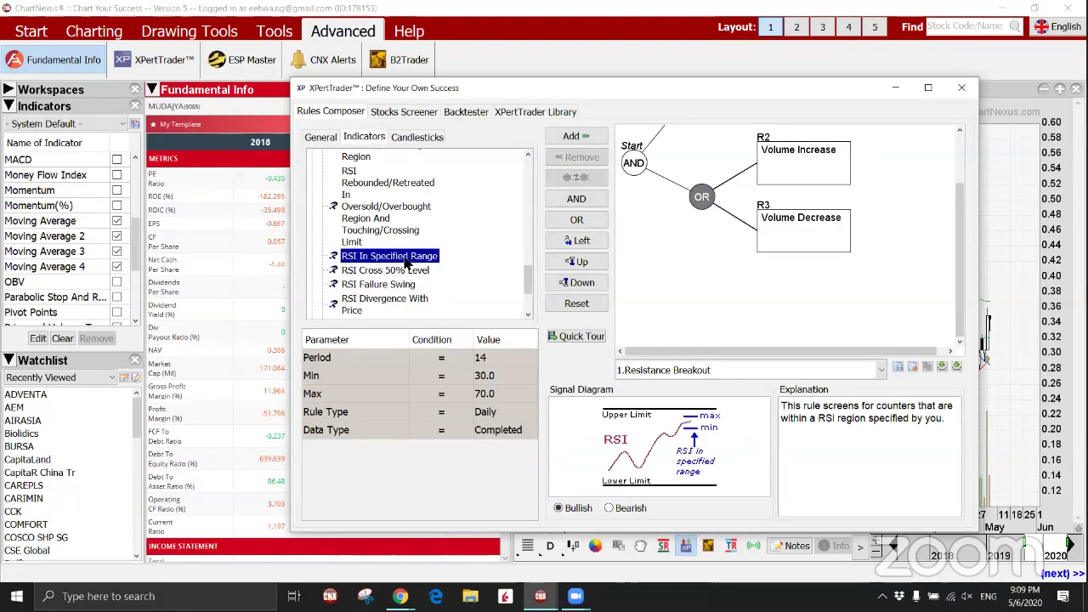
click(576, 200)
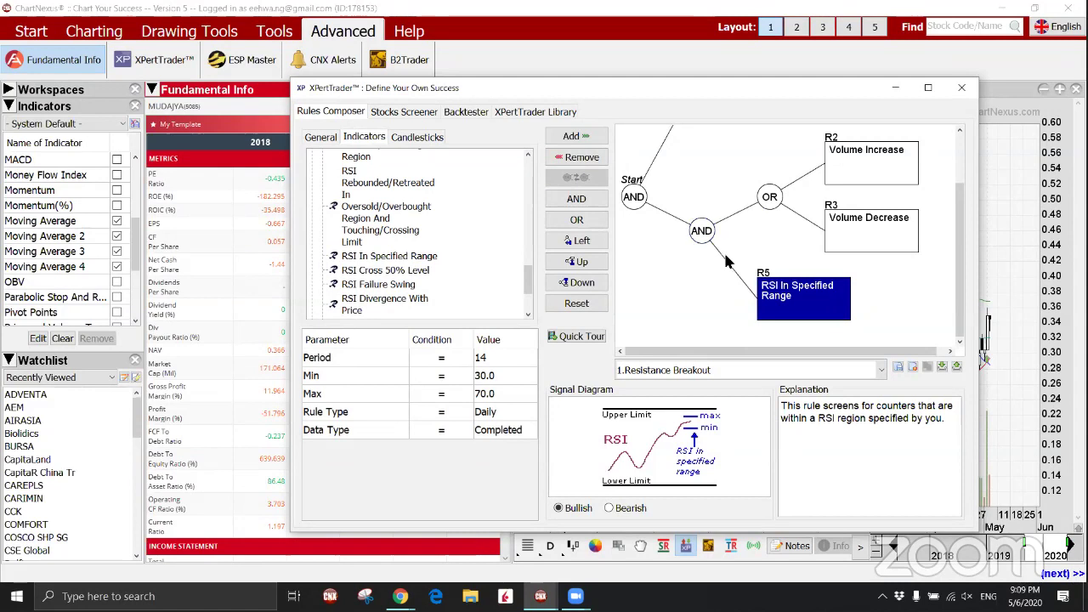
scroll(733, 269, up, 2)
click(734, 166)
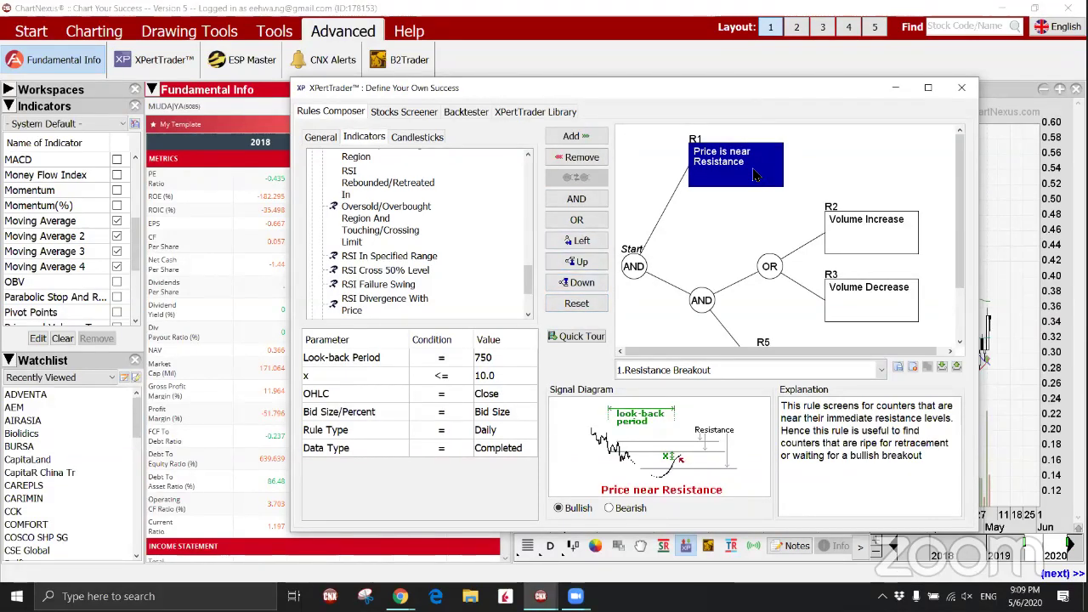
scroll(752, 170, down, 3)
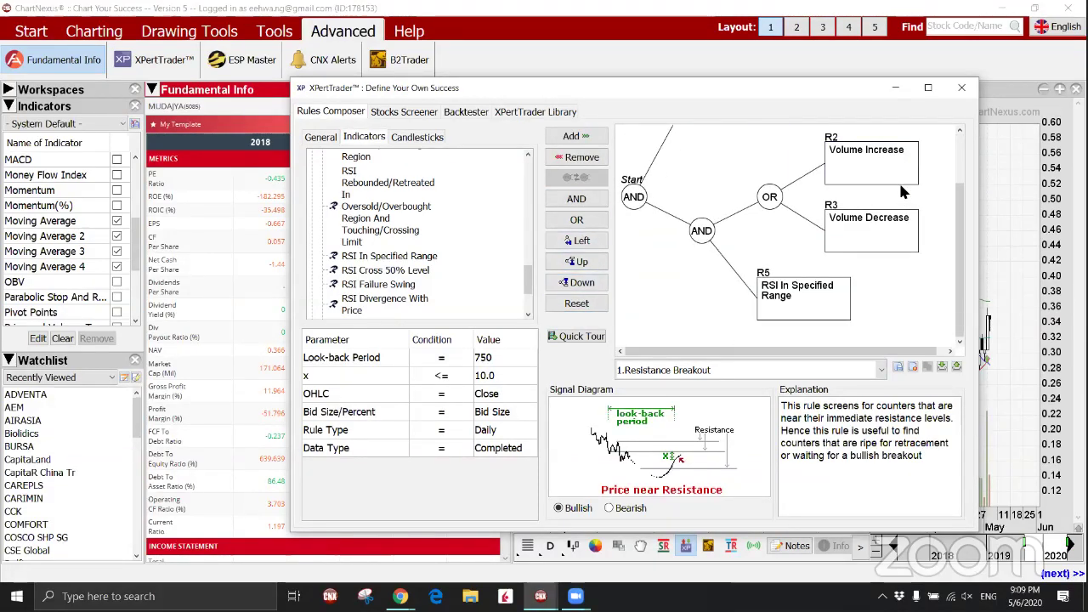
click(864, 177)
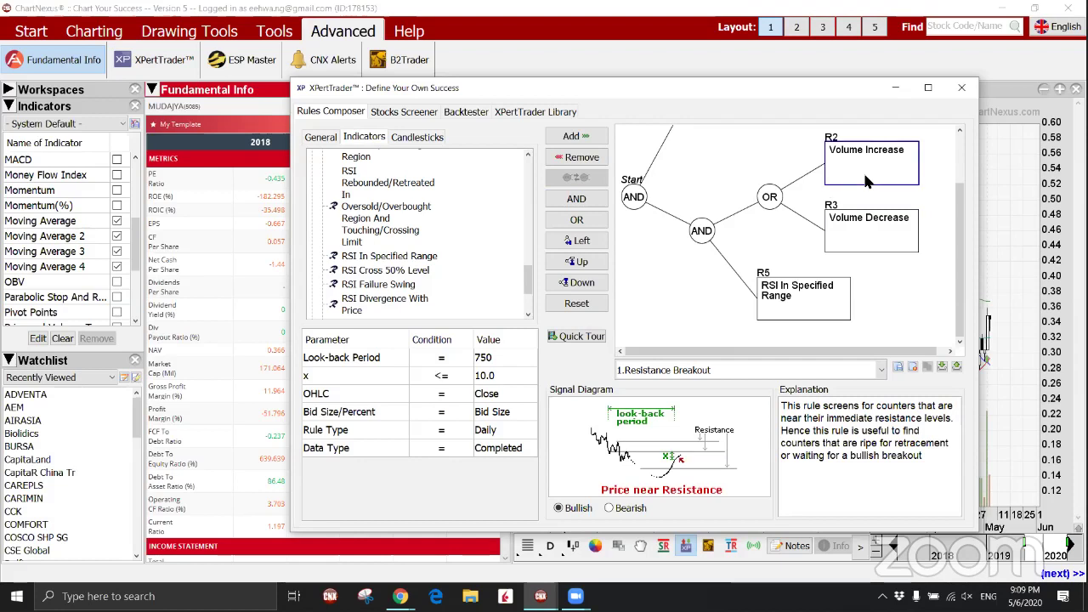
click(773, 203)
click(896, 163)
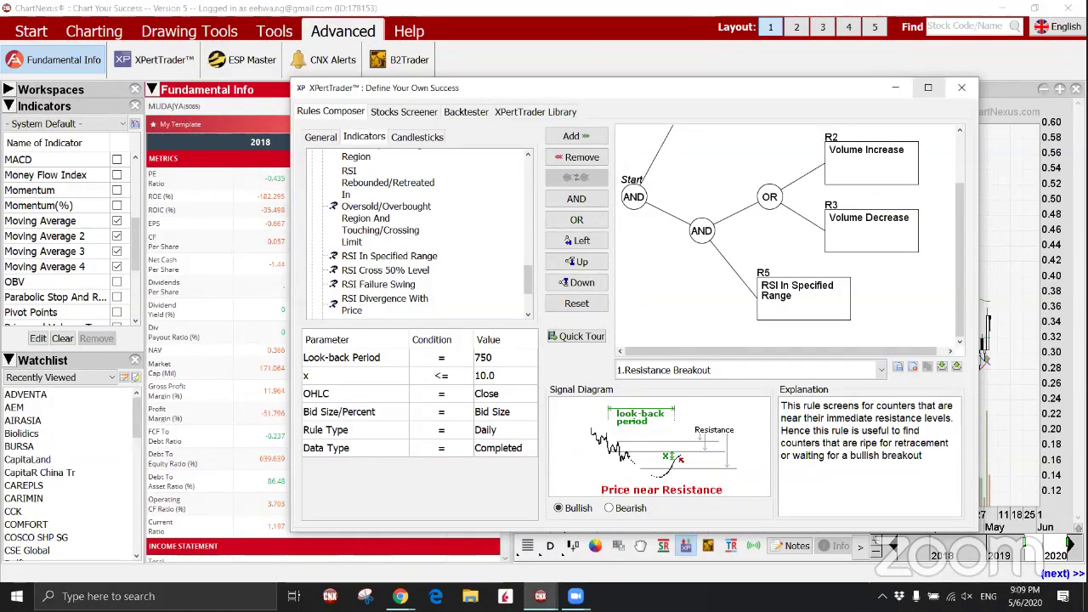
Set the RSI In Specified Range rule to a minimum of 60 and a maximum of 80, and save the Resistance Breakout rule.
double_click(799, 296)
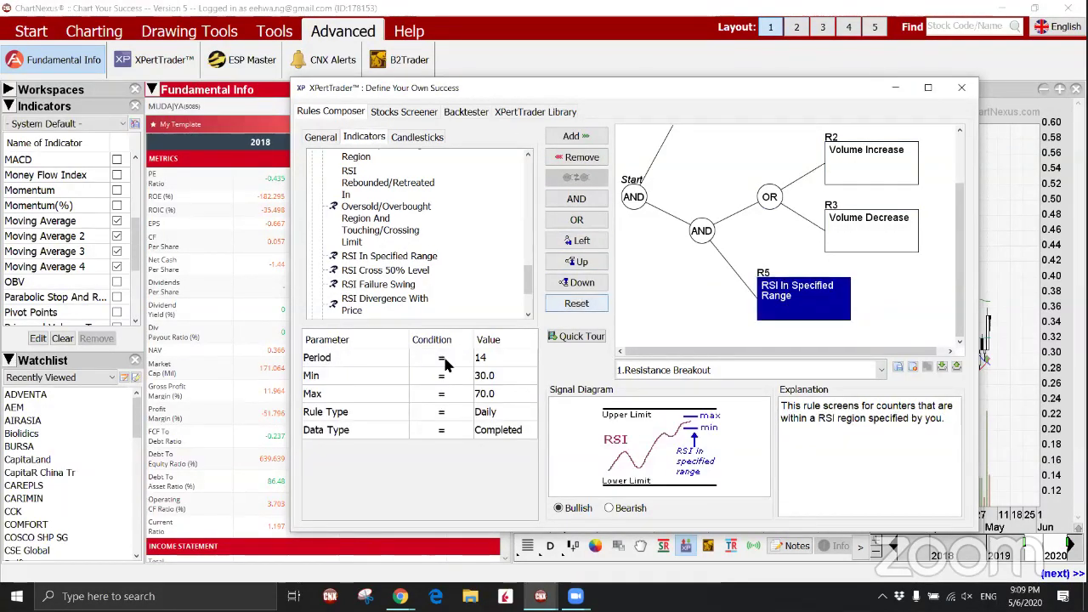
click(505, 374)
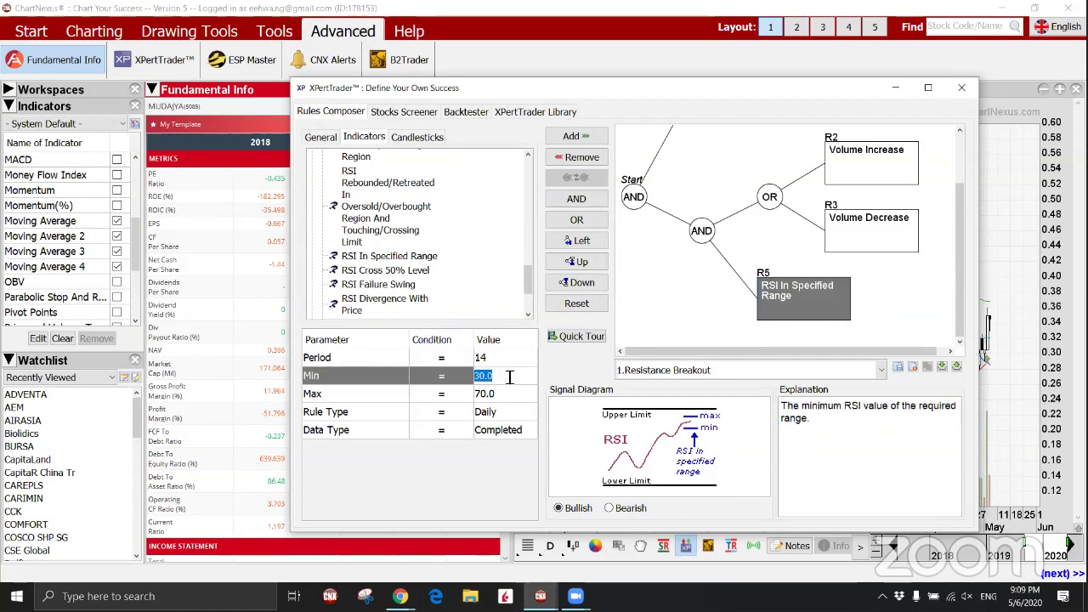
text(60)
key(Return)
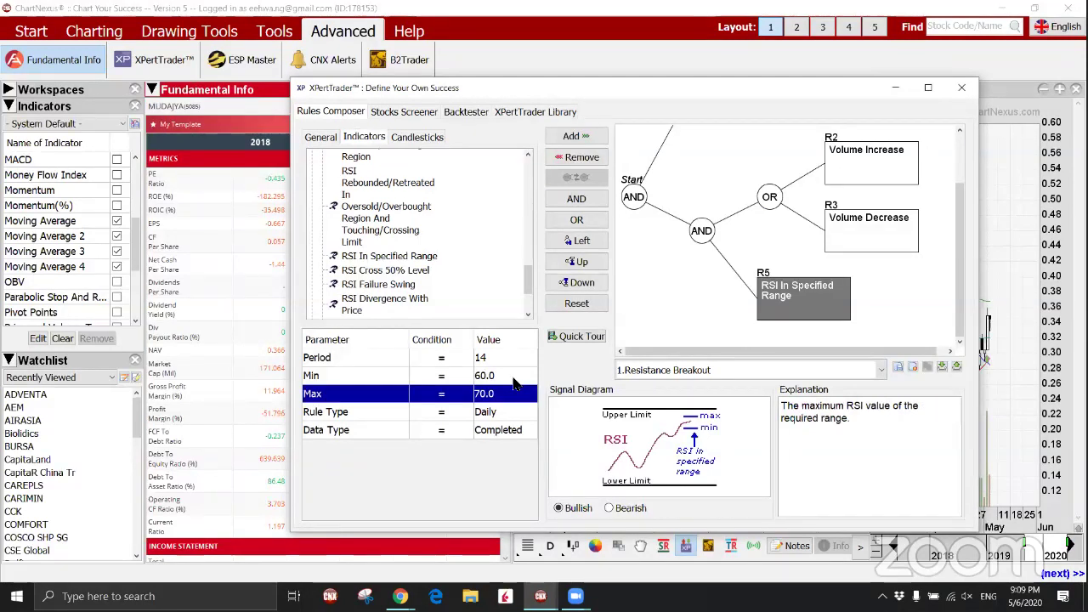
click(511, 401)
text(80)
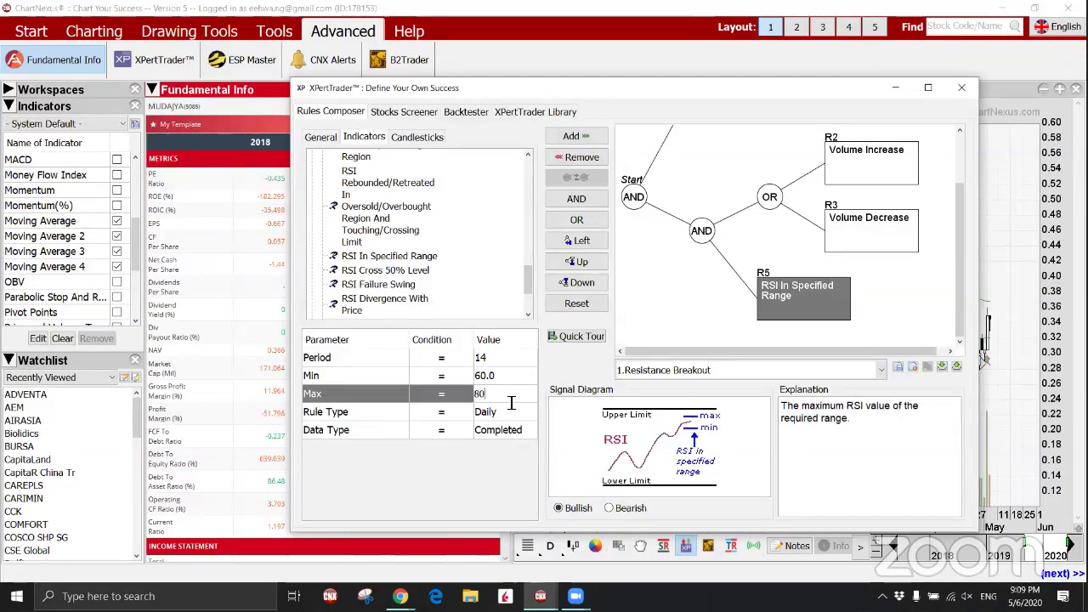
key(Return)
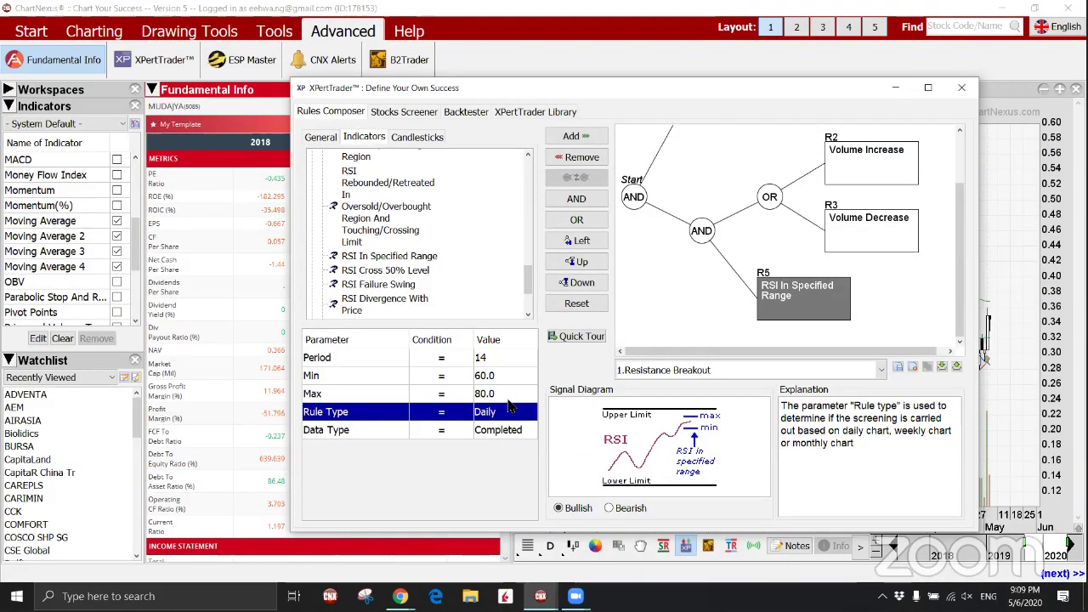
key(ctrl)
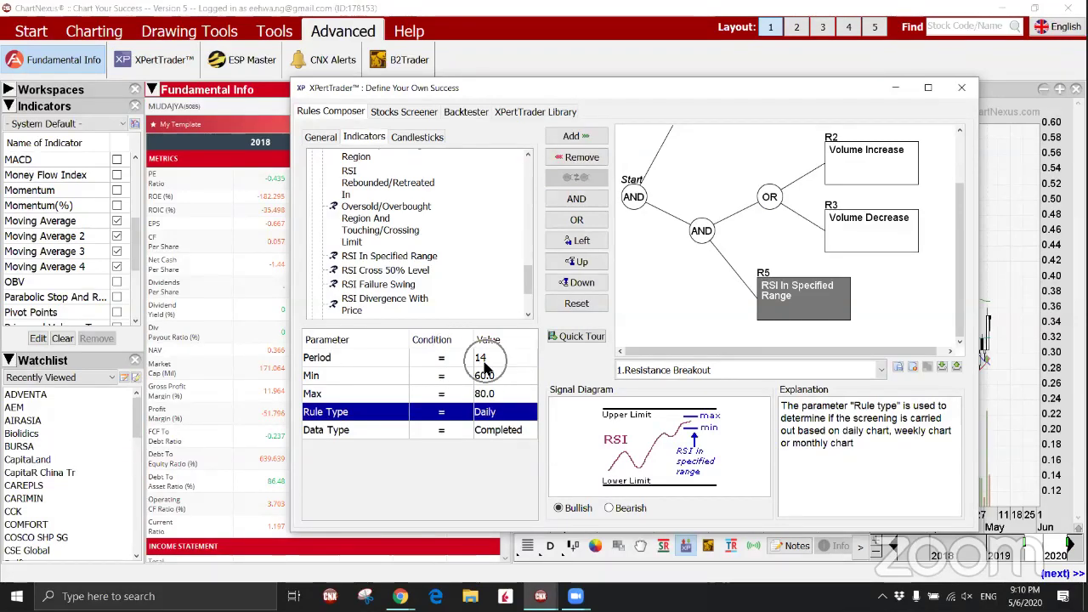
click(897, 366)
click(591, 326)
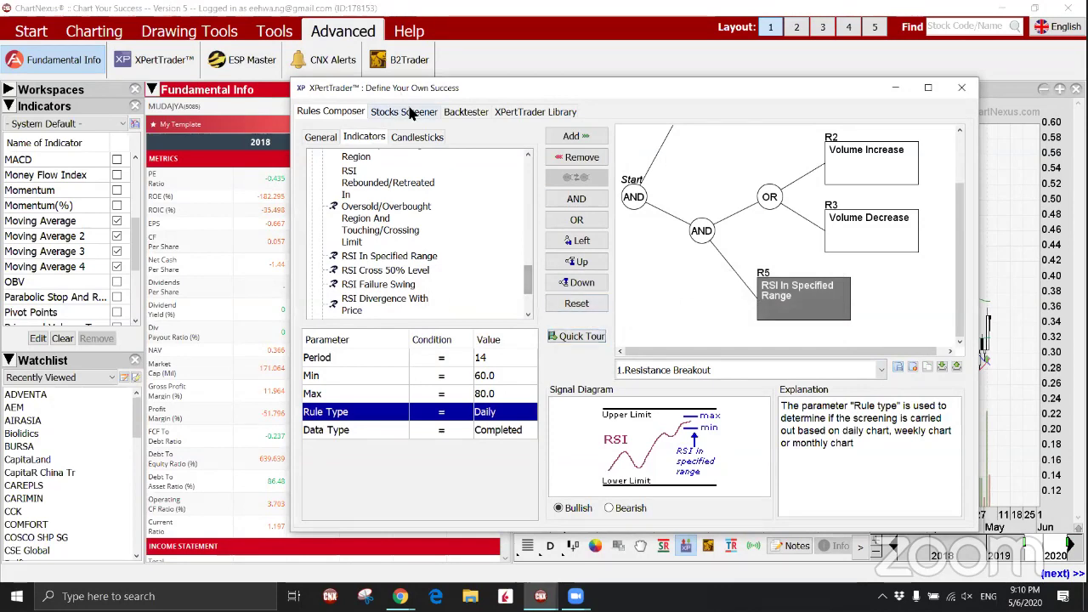
Screen KLSE stocks for bullish signals with the 1.Resistance Breakout rule and review the rule's diagram while the screening runs.
click(408, 112)
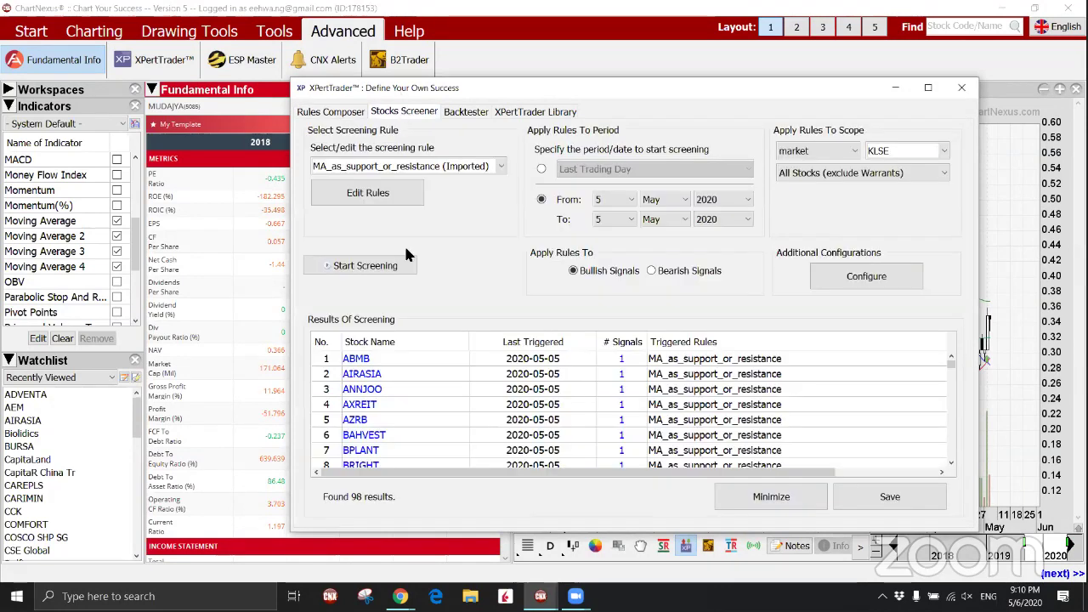
click(374, 166)
scroll(374, 255, up, 5)
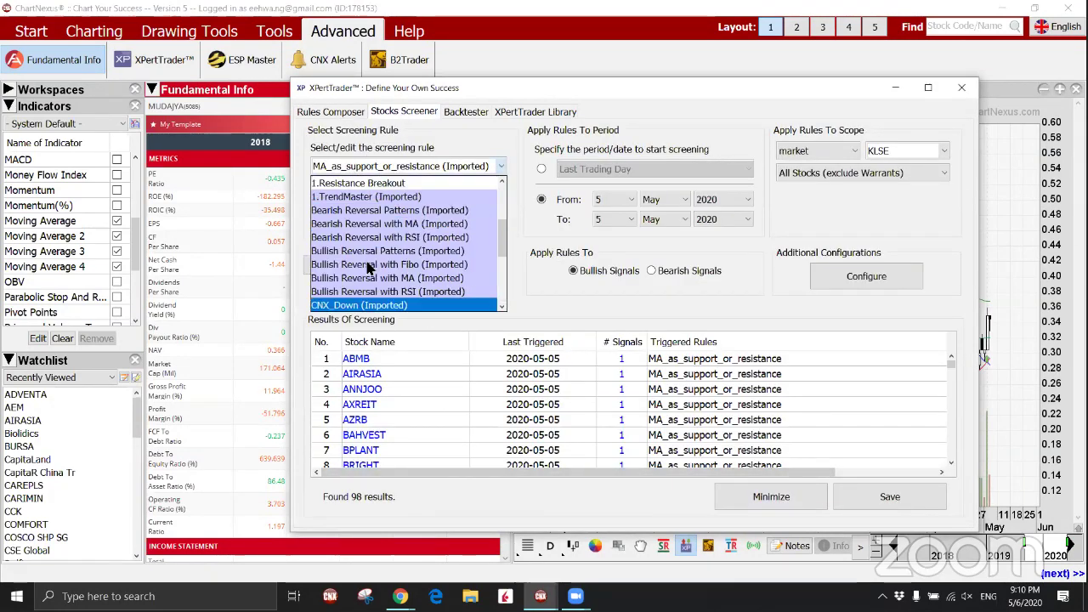
click(366, 183)
click(396, 267)
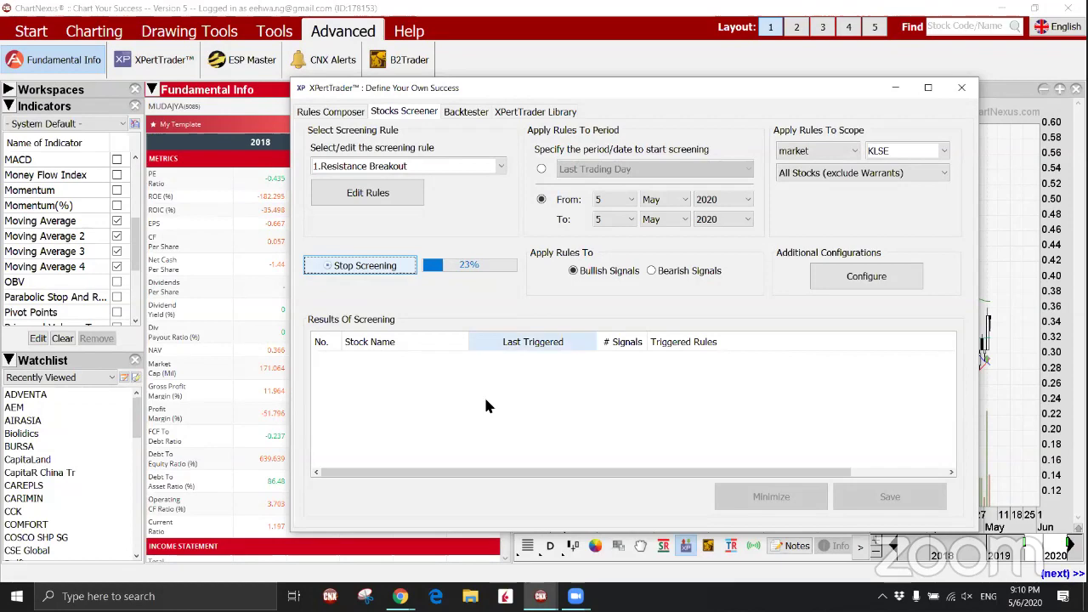
click(330, 111)
scroll(880, 204, up, 2)
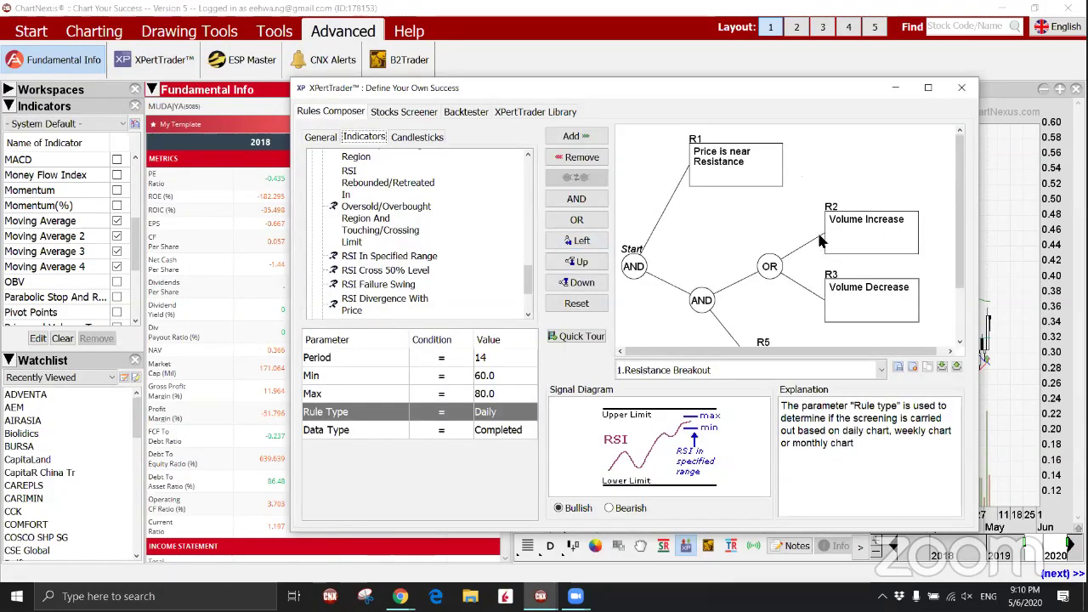
click(403, 112)
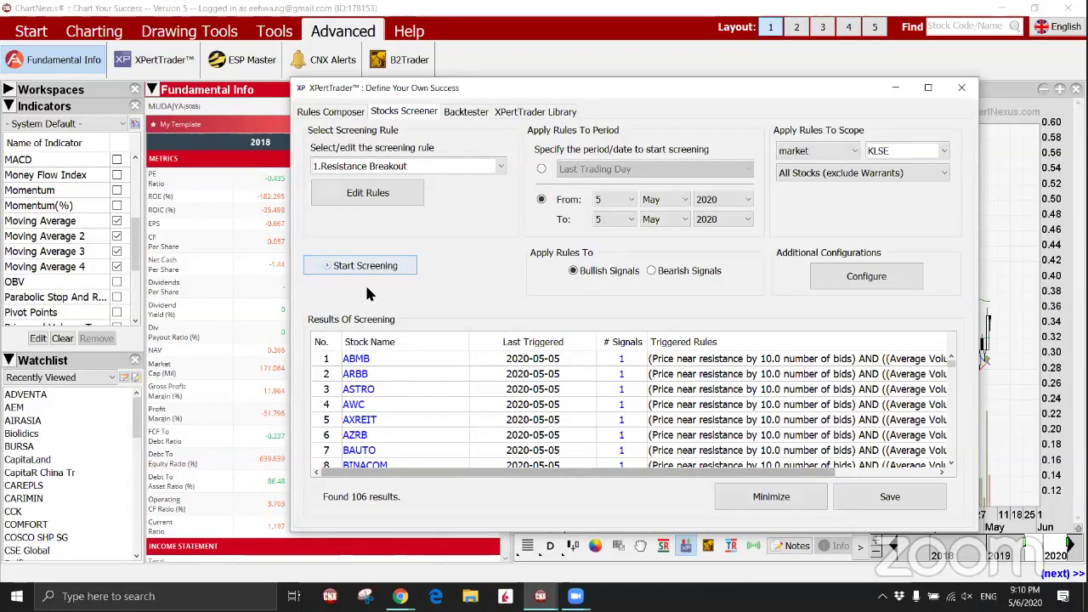
Set x to 5 in the Price is near Resistance condition, overwriting 1.Resistance Breakout, and rerun the KLSE screening.
click(368, 193)
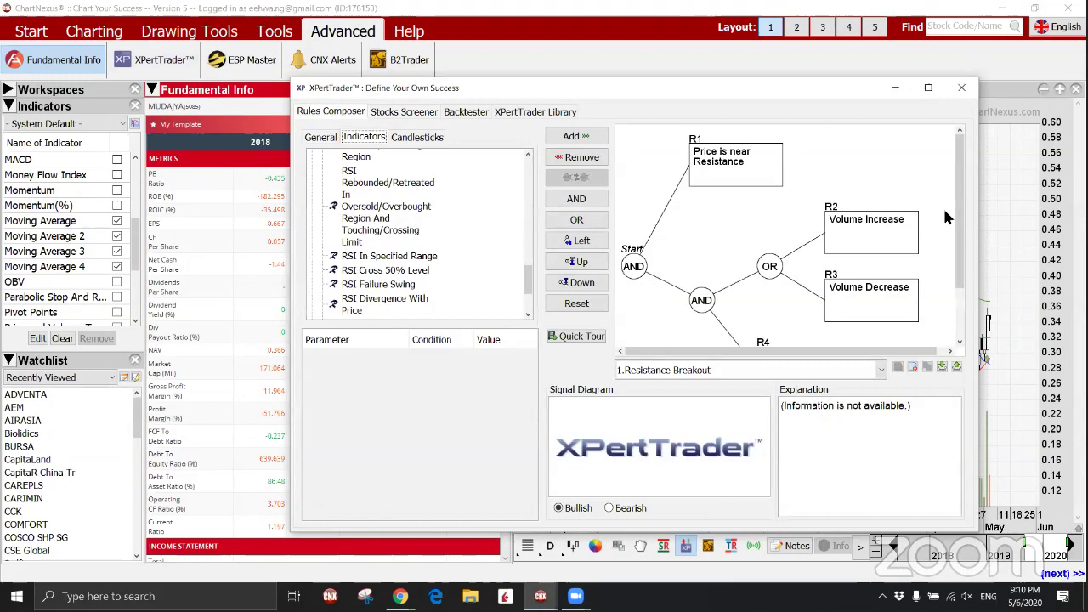
click(748, 156)
click(511, 376)
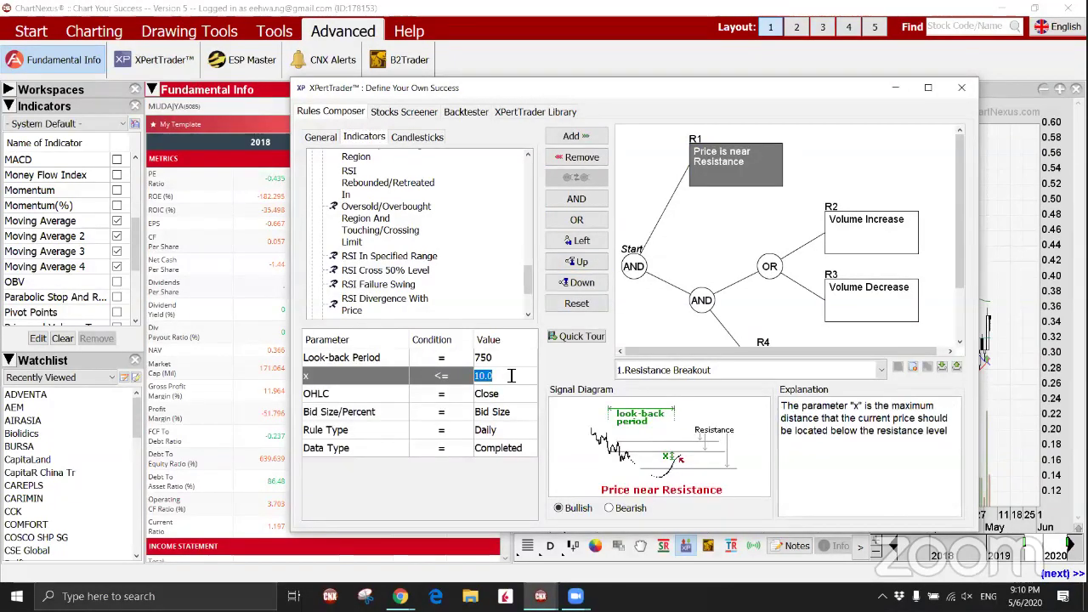
text(5)
key(Return)
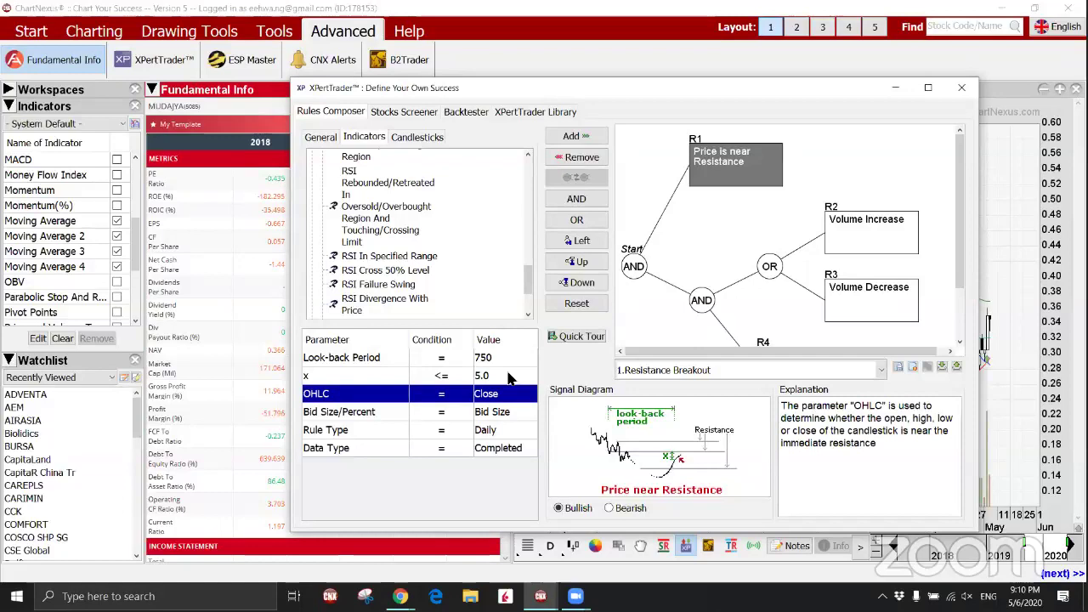
click(894, 363)
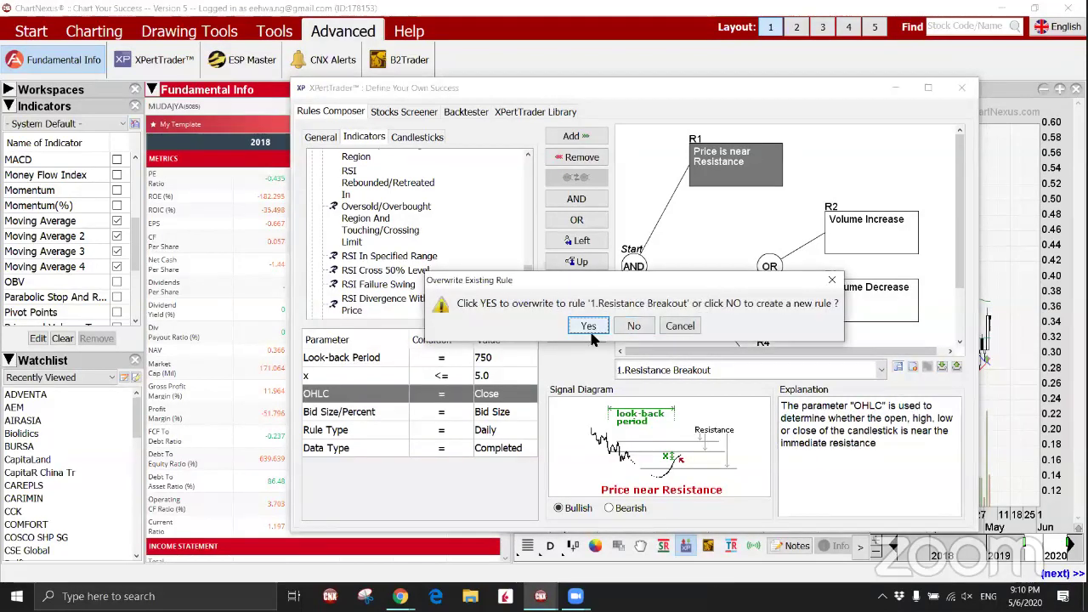
click(588, 325)
click(404, 111)
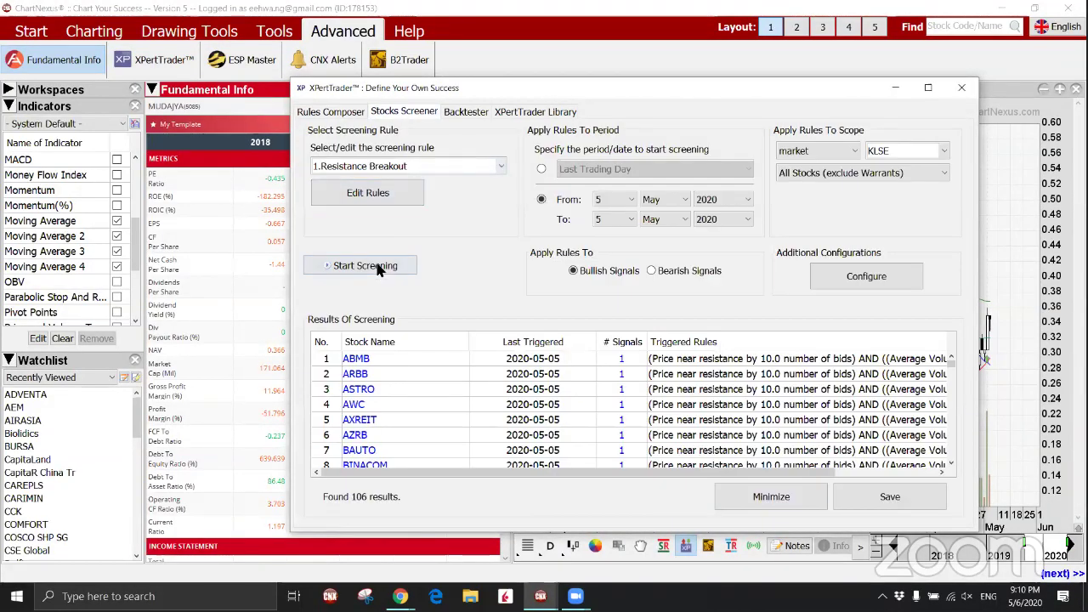
click(377, 266)
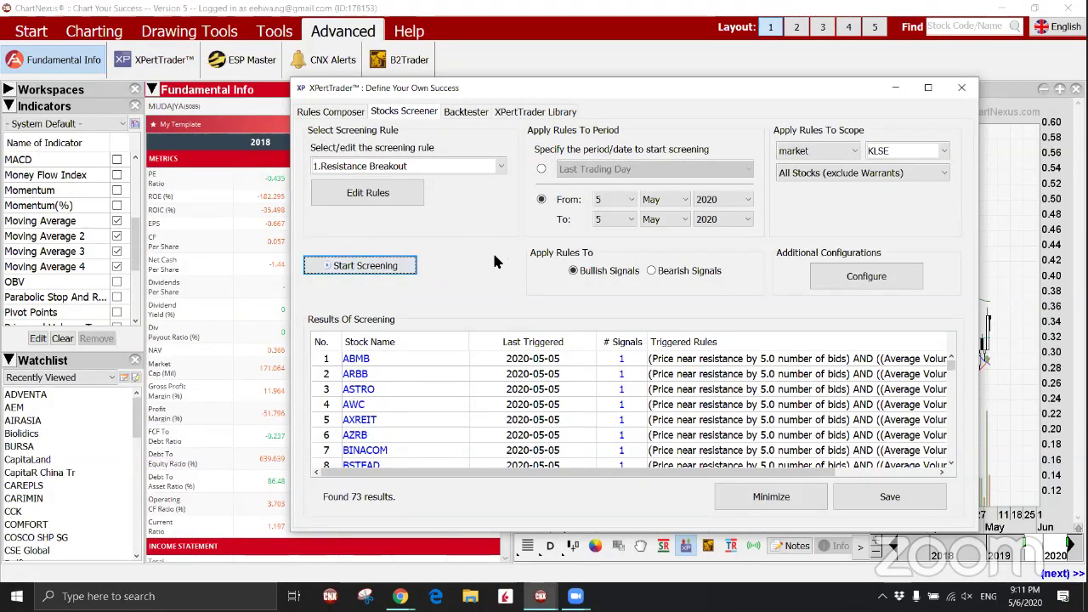
Set the RSI In Specified Range minimum to 70, overwriting 1.Resistance Breakout, and rerun the KLSE screening.
click(367, 193)
scroll(803, 295, down, 1)
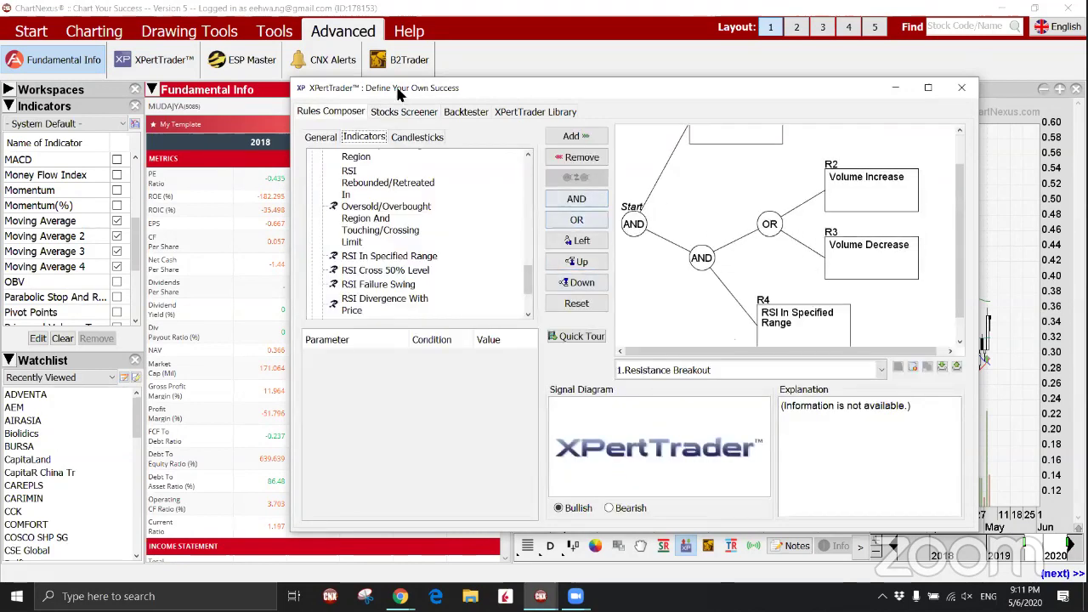
scroll(804, 246, down, 1)
click(803, 293)
click(509, 375)
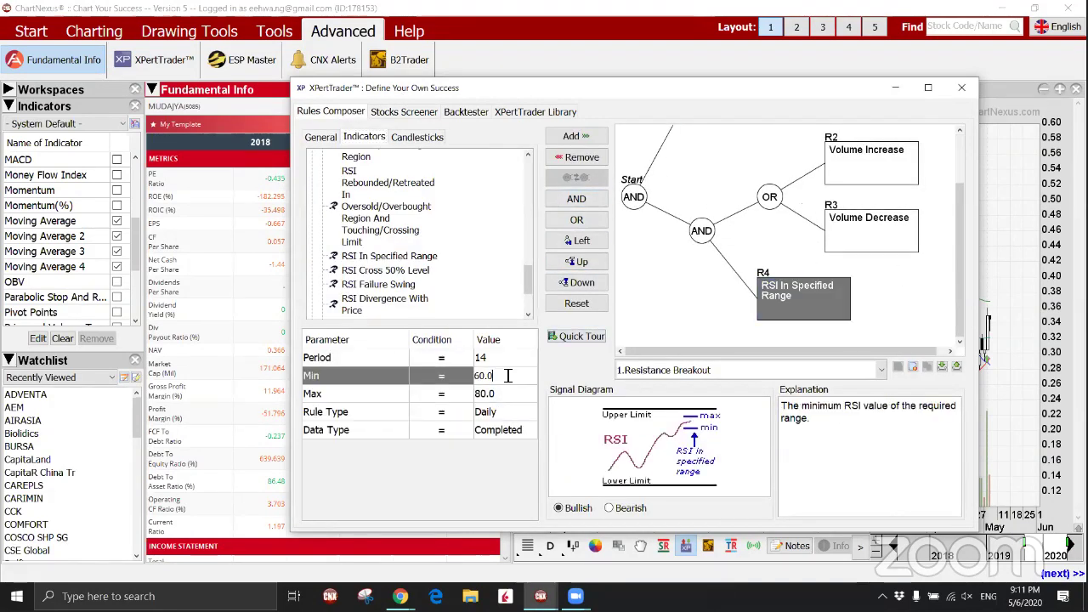
text(70)
key(Return)
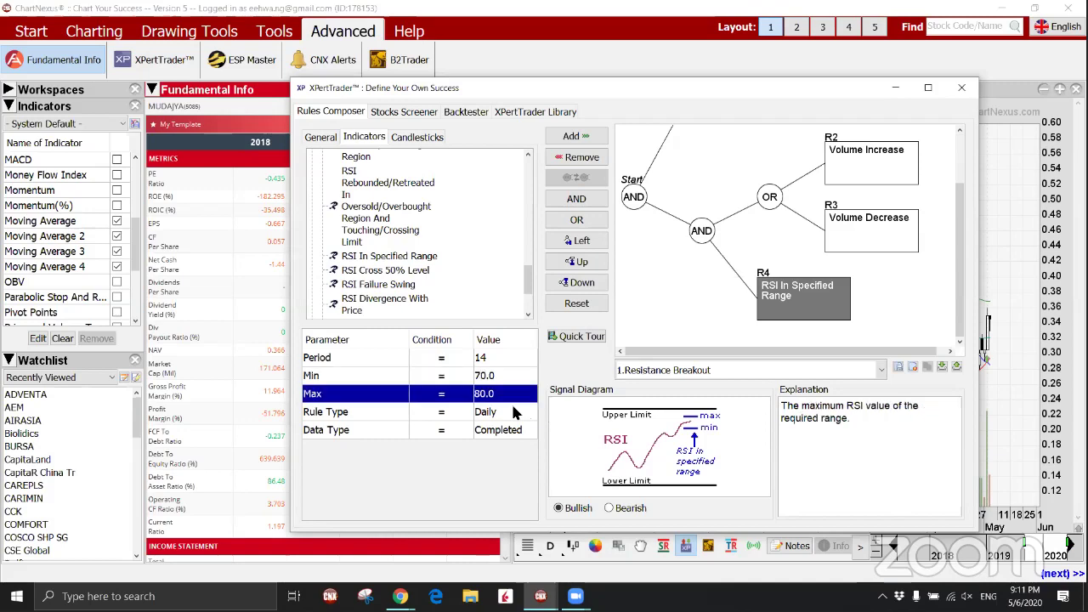
click(899, 368)
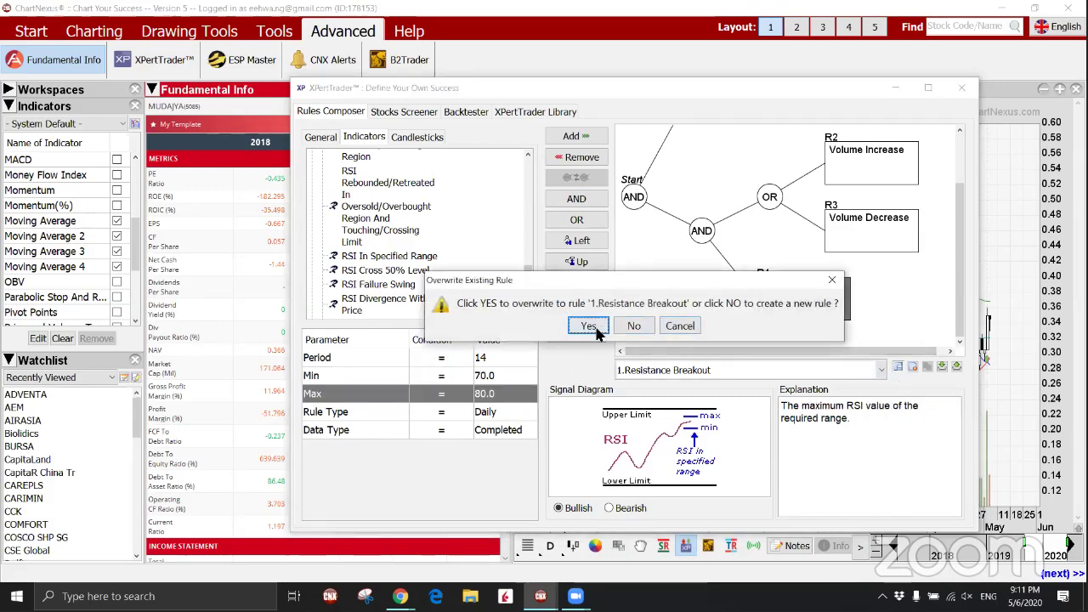
click(655, 323)
click(404, 113)
click(371, 266)
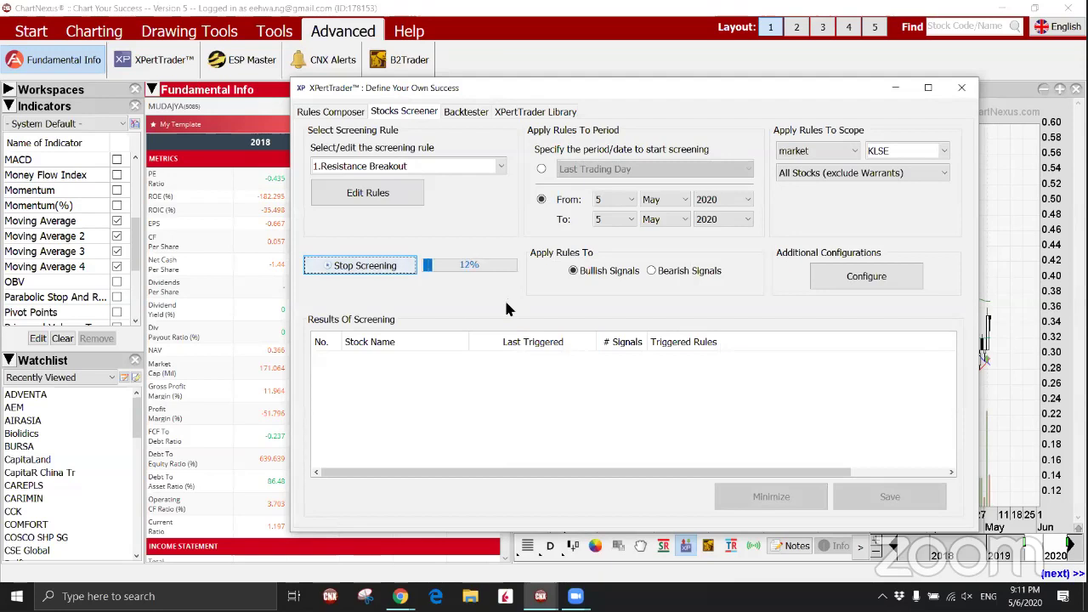
Examine the parameters of the RSI Rebounded/Retreated In Oversold/Overbought Region And Touching/Crossing Limit rule and return to the screening results.
click(335, 111)
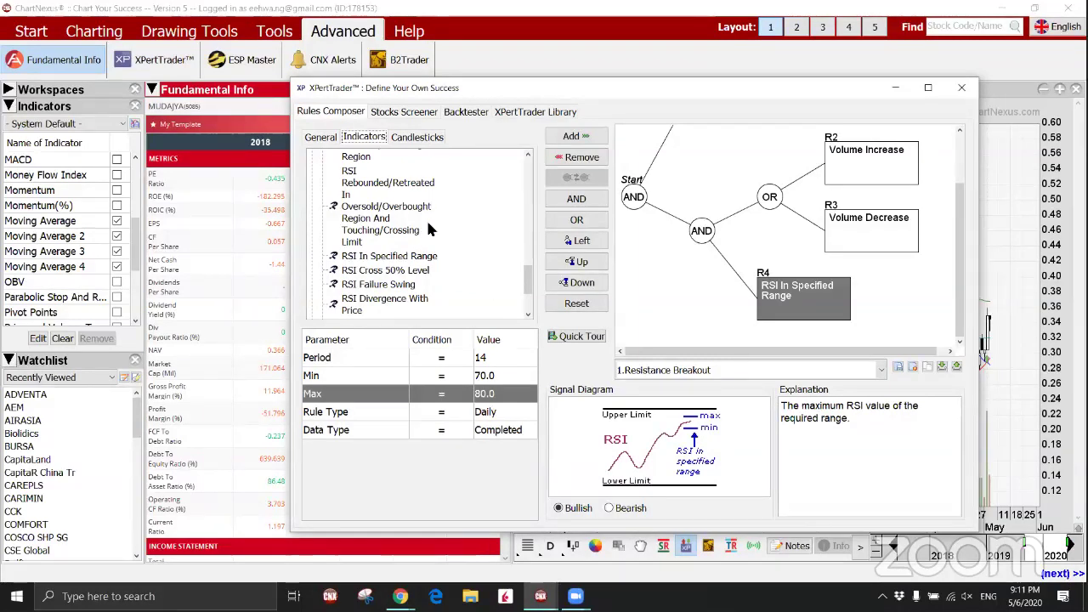
click(403, 233)
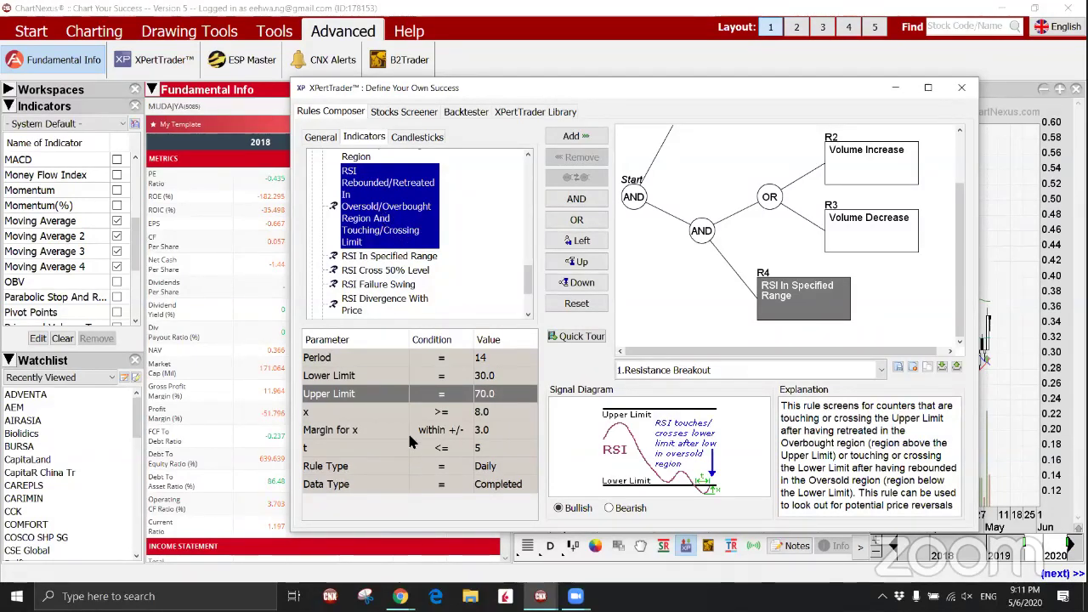
click(404, 111)
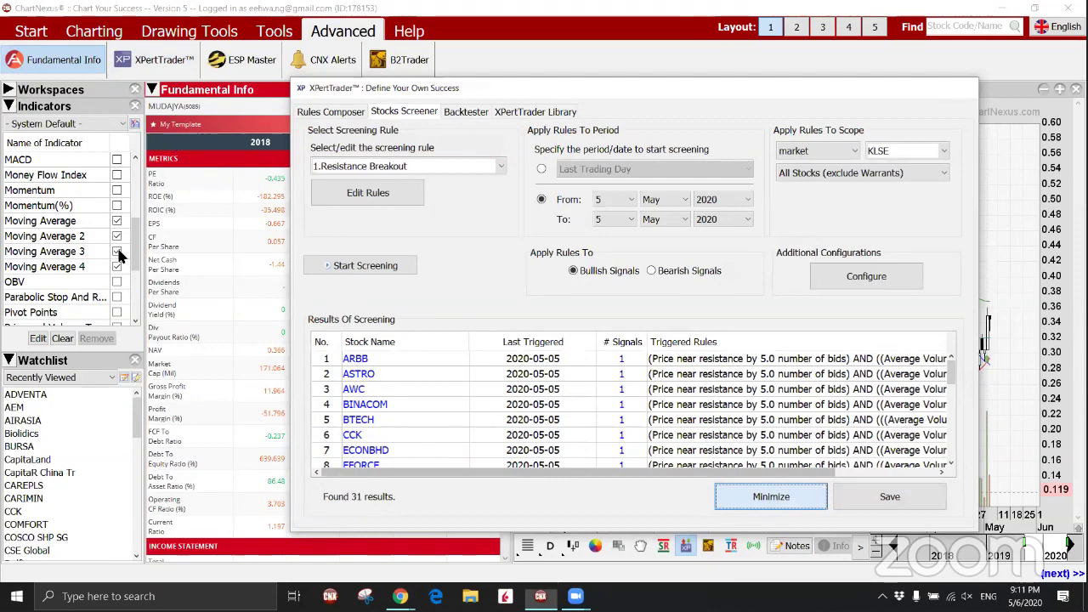
Minimize the screener to its results list, inspect ASTRO's price and RSI on the chart, and return to XPertTrader.
key(Return)
click(49, 128)
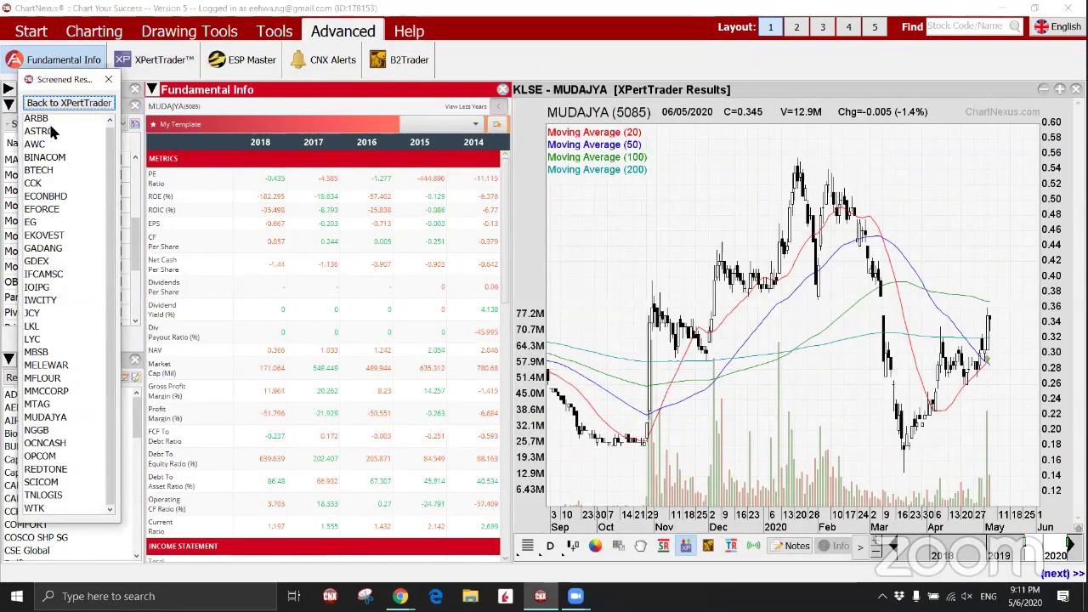
scroll(1033, 363, up, 3)
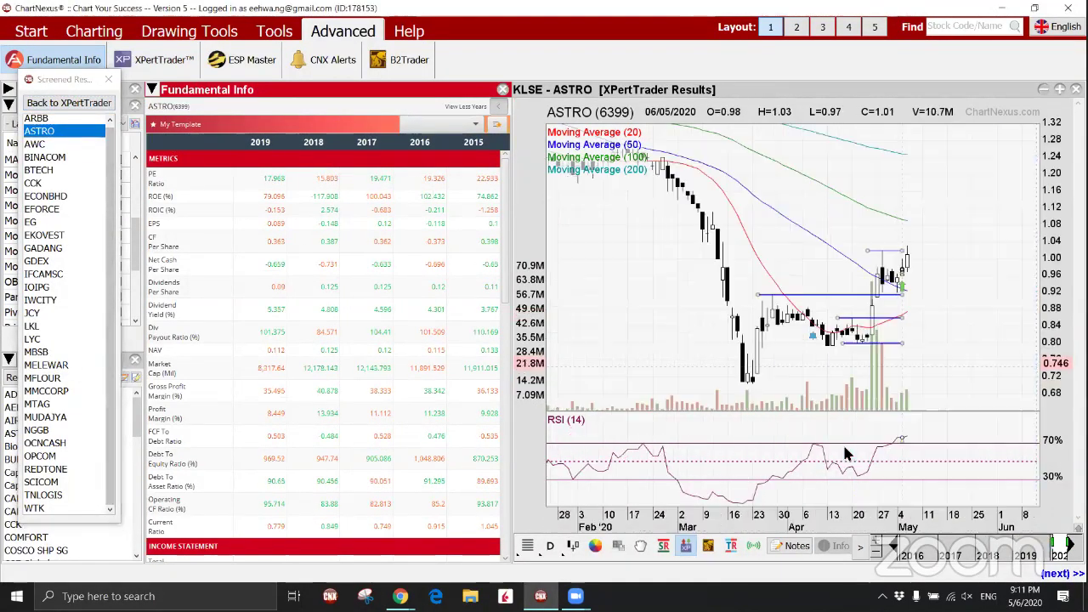
click(910, 455)
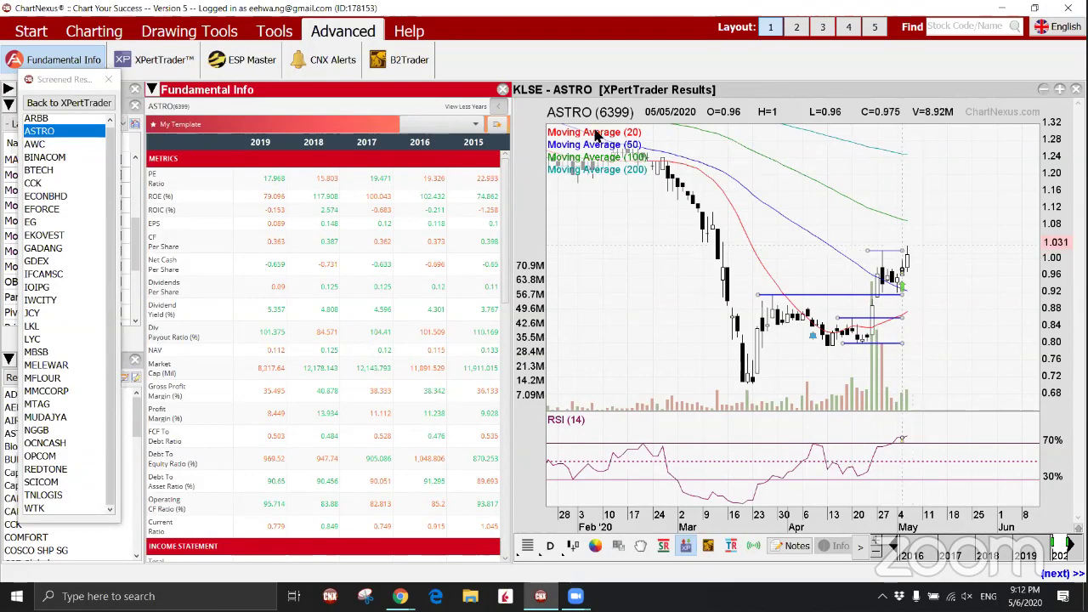
click(67, 102)
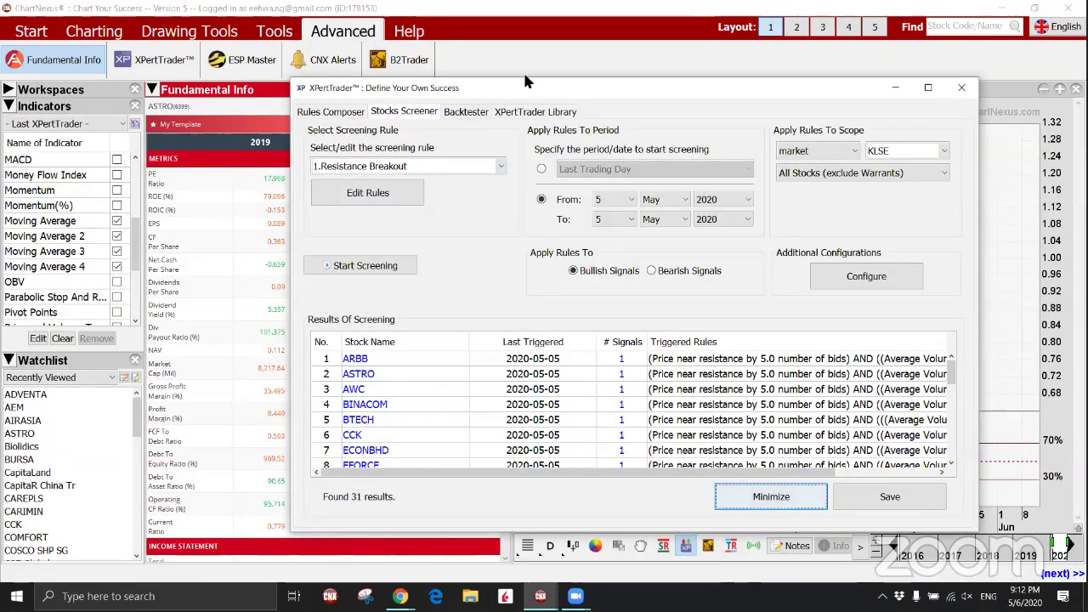
Switch to the ChartNexus YouTube channel in Chrome and view the full XPertTrader Tutorial playlist.
drag(524, 81, 414, 37)
mouse_move(400, 595)
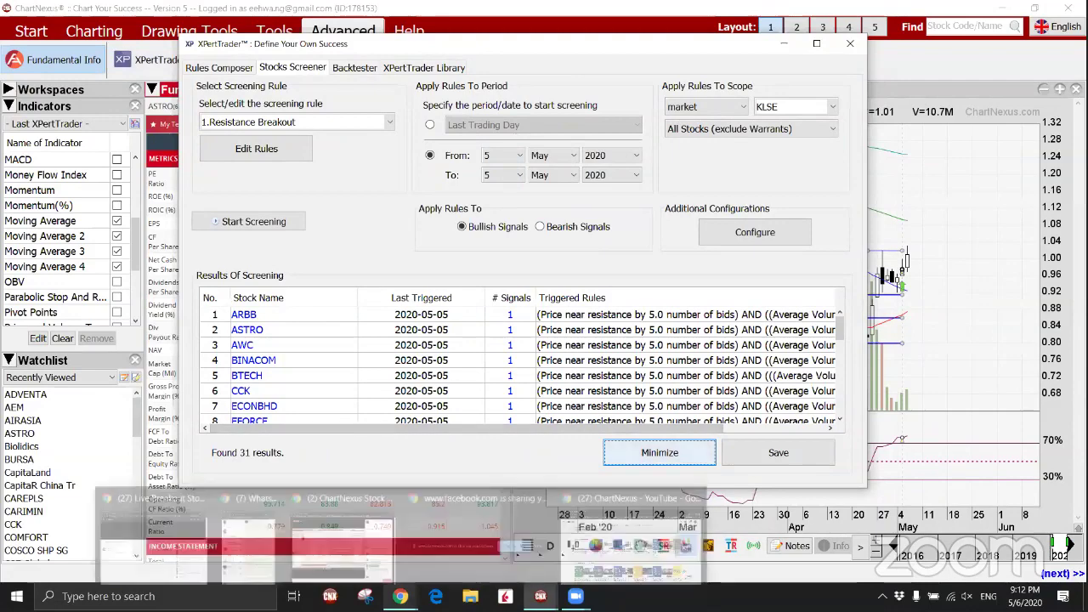
click(633, 531)
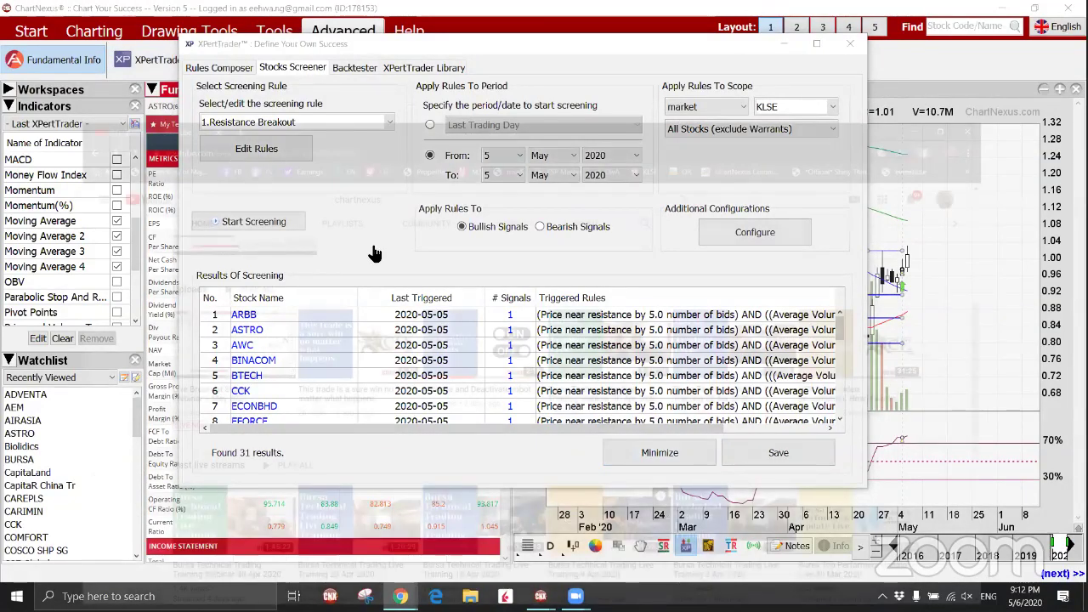
scroll(720, 562, down, 5)
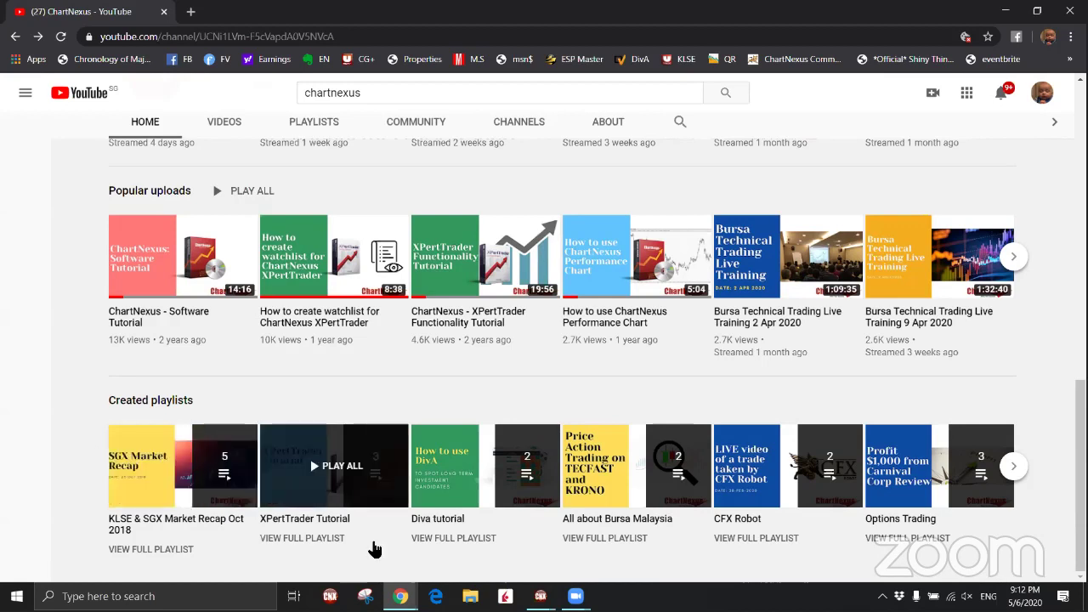
click(319, 538)
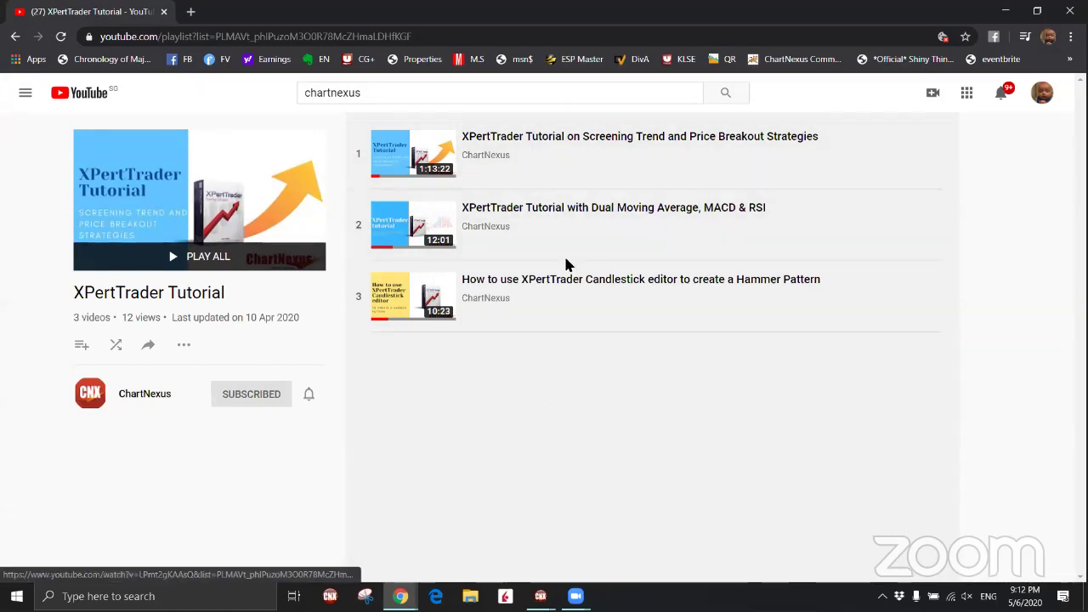
click(1005, 12)
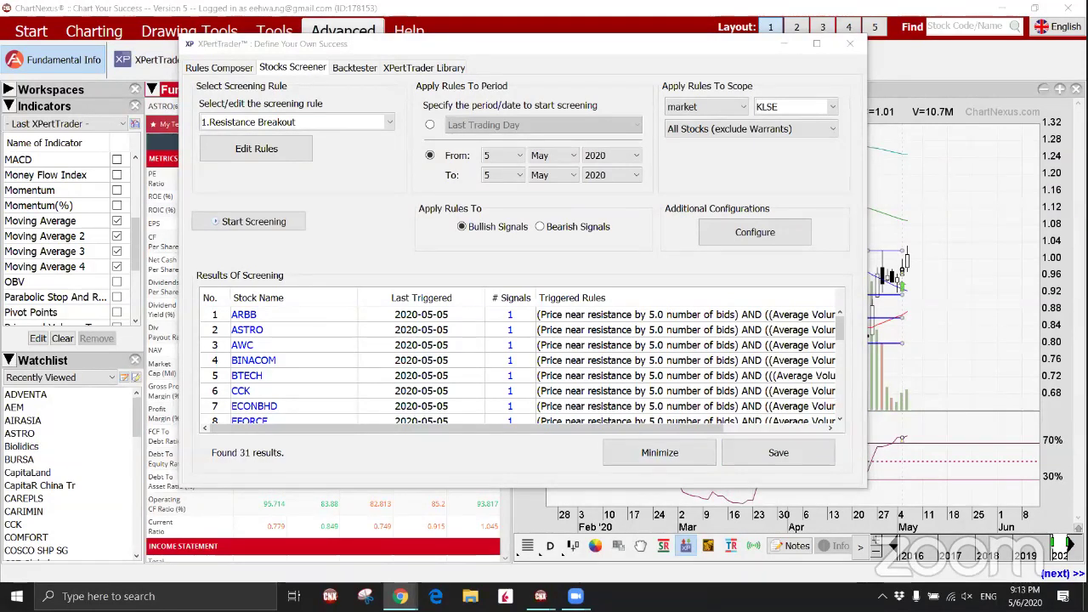
Open chartnexus.com/software/proCombo_subscription.php in a new Chrome tab and review the Trade Like Pro Combo subscription options.
mouse_move(400, 596)
click(638, 558)
key(ctrl+t)
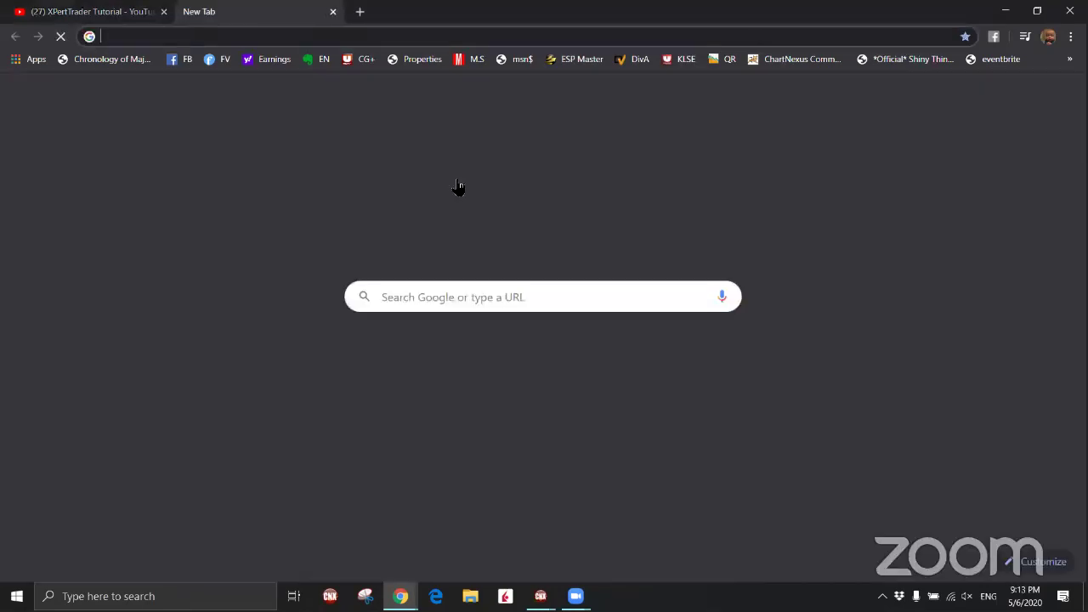
text(http://chartnexus.com/software/proCombo_subscription.php)
key(Return)
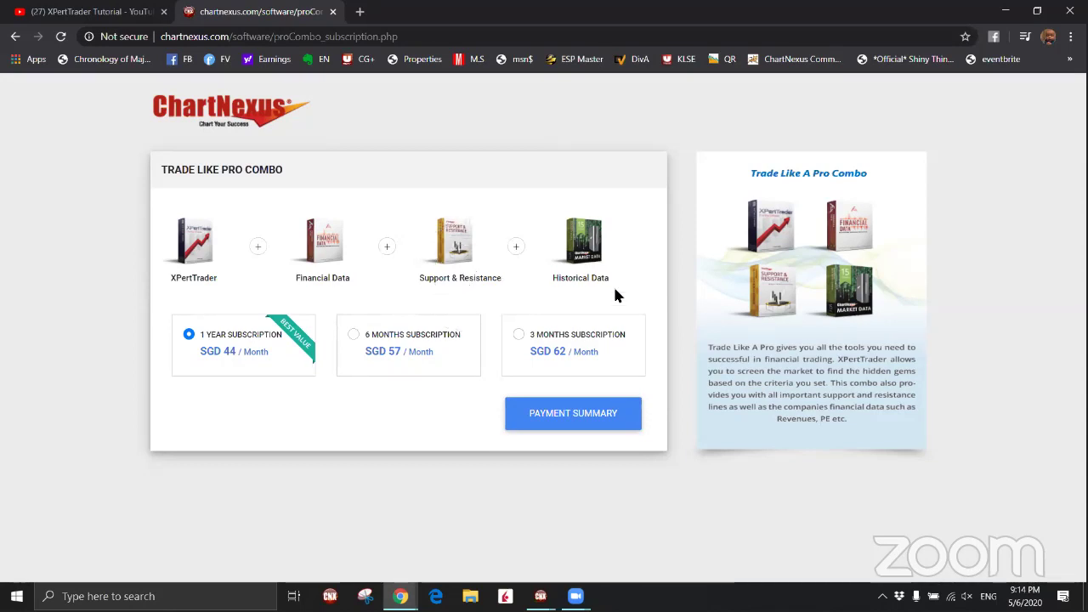
click(331, 281)
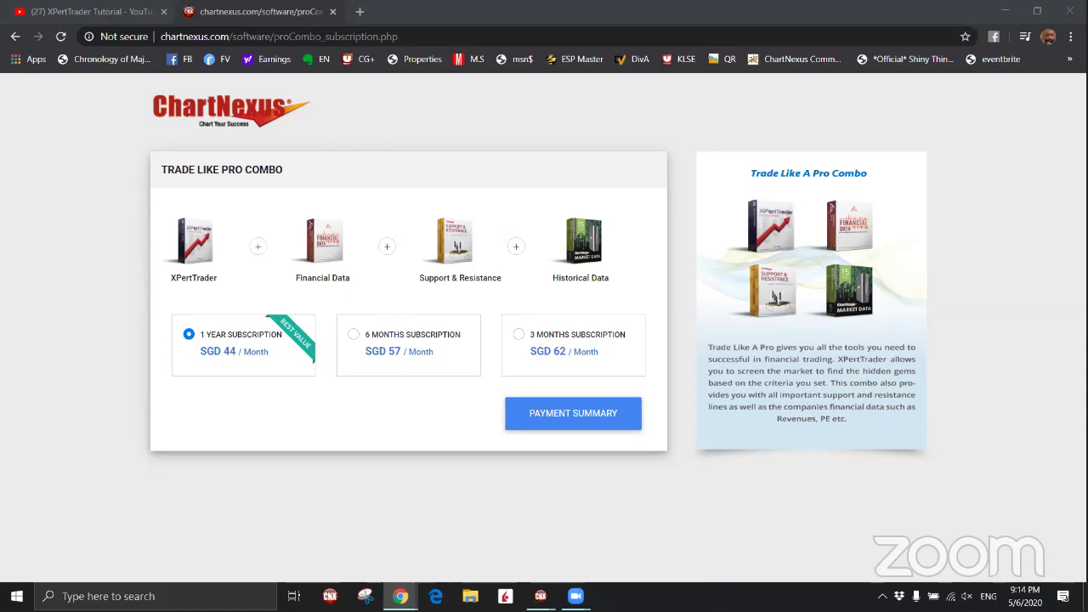
Switch to the main ChartNexus window, close Fundamental Info beside the ASTRO chart, and display the login and subscription commands.
mouse_move(541, 596)
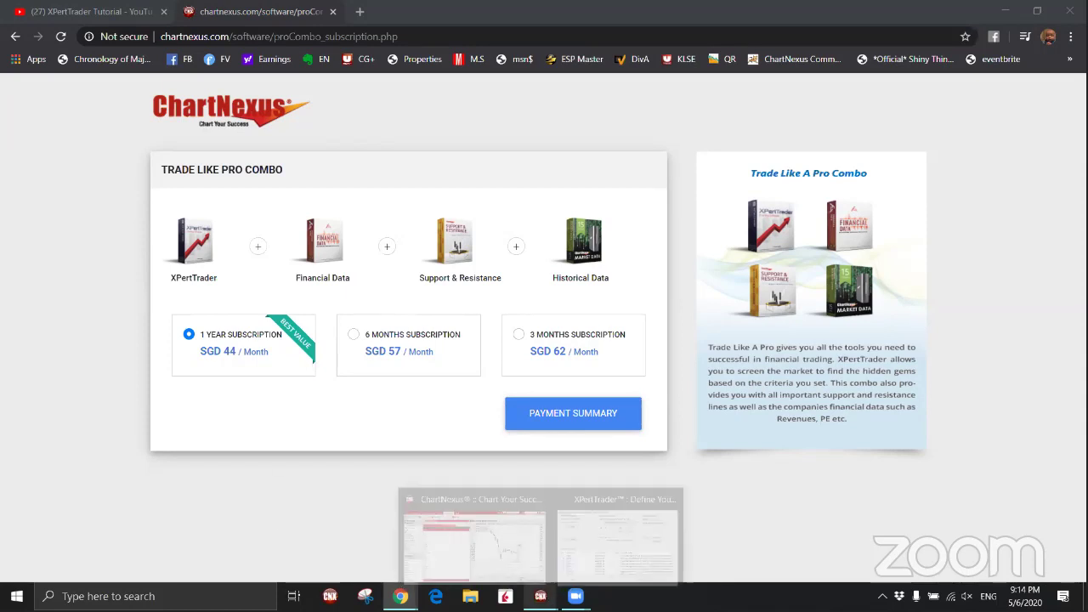
click(510, 546)
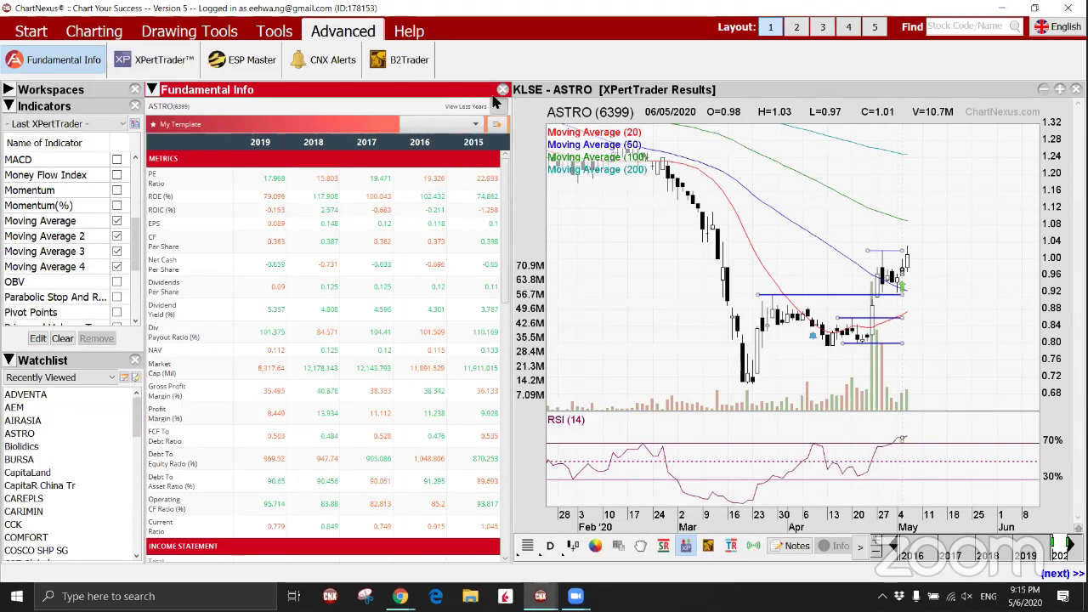
click(503, 89)
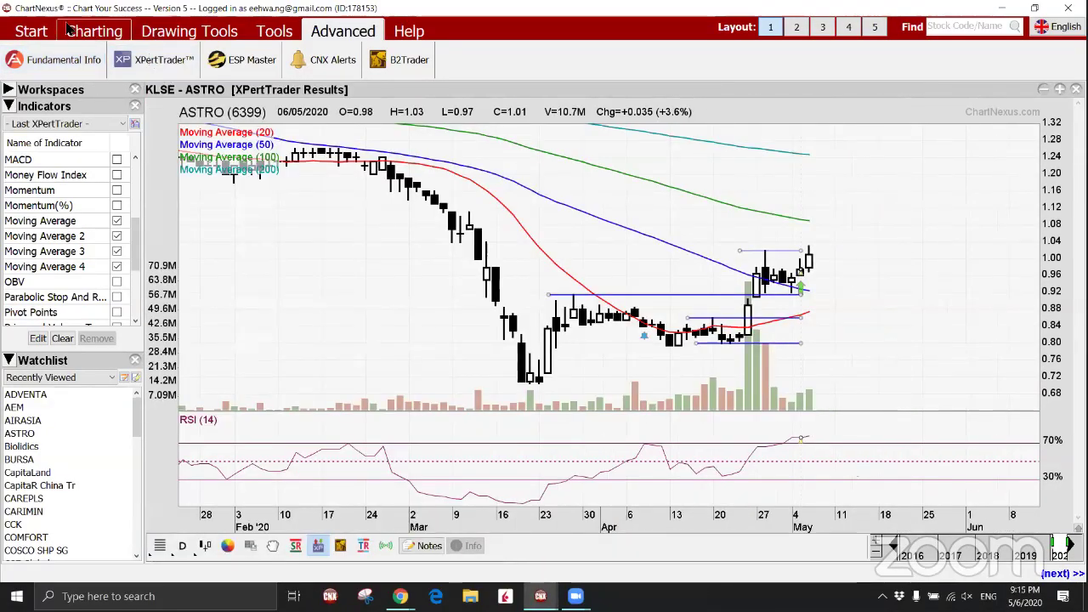
click(70, 31)
click(60, 32)
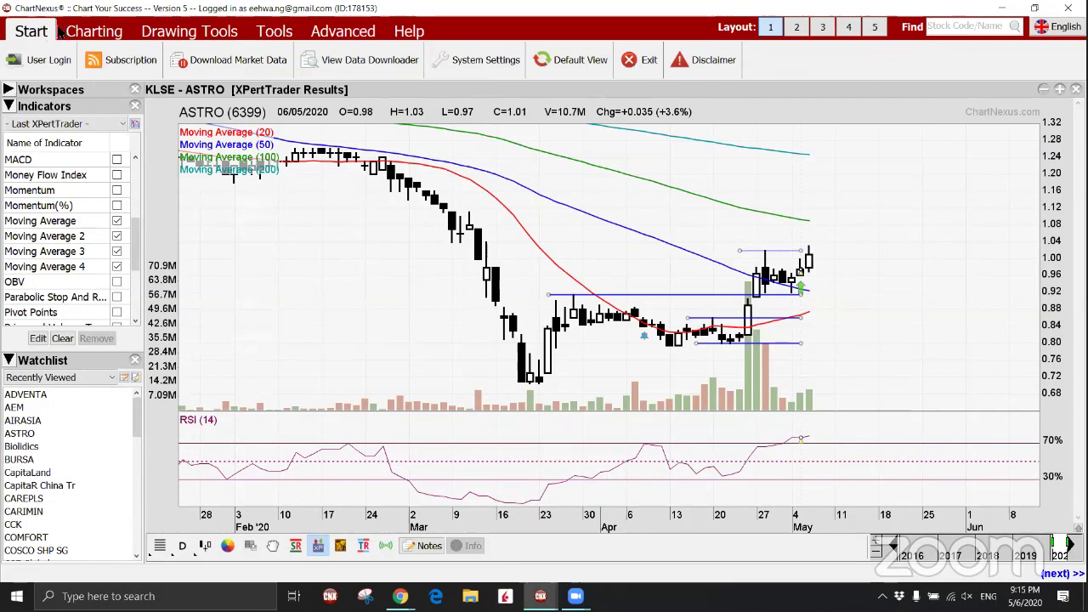
Open the end-of-day data update status and add NASDAQ to the markets being updated.
click(101, 31)
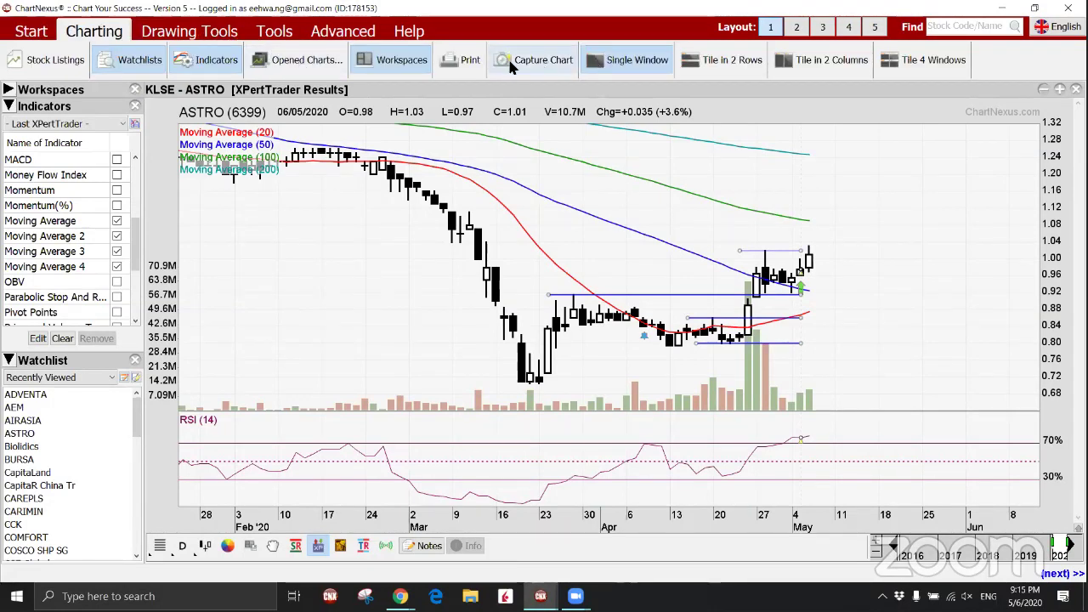
click(31, 31)
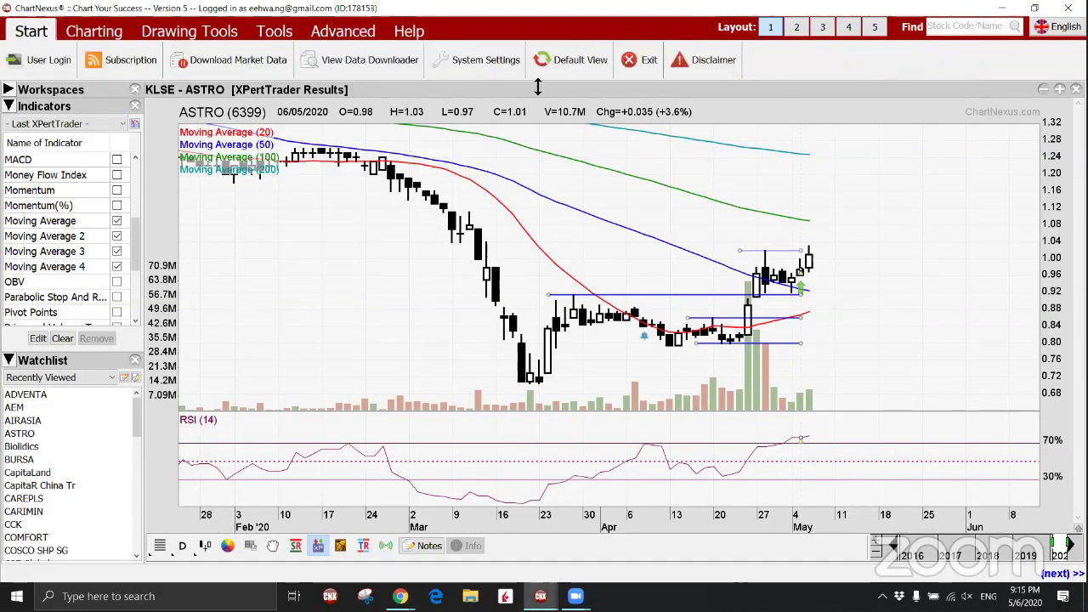
click(357, 62)
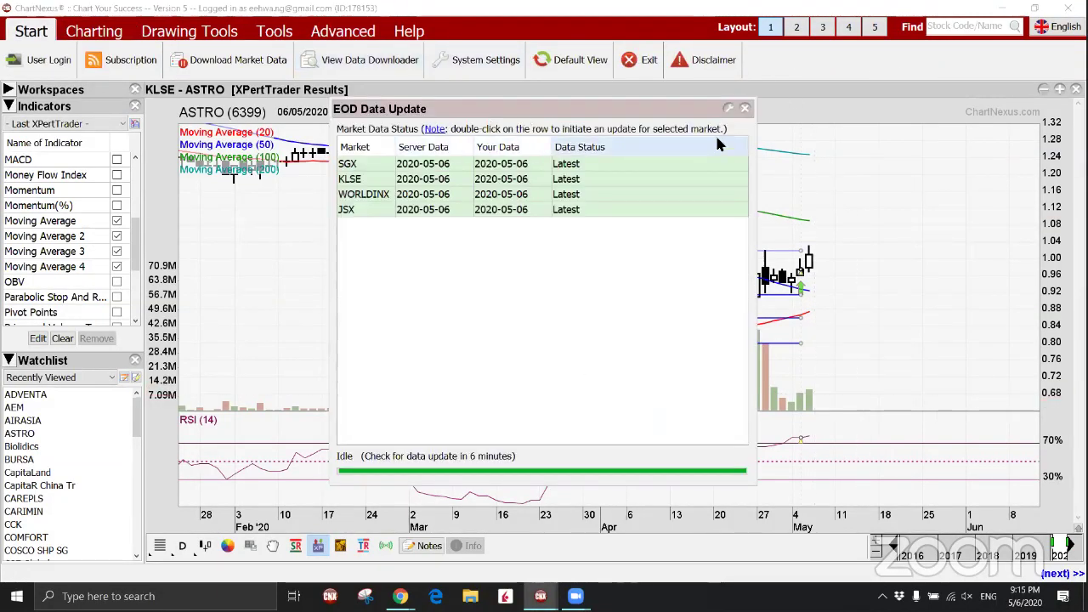
click(727, 108)
click(631, 157)
click(546, 493)
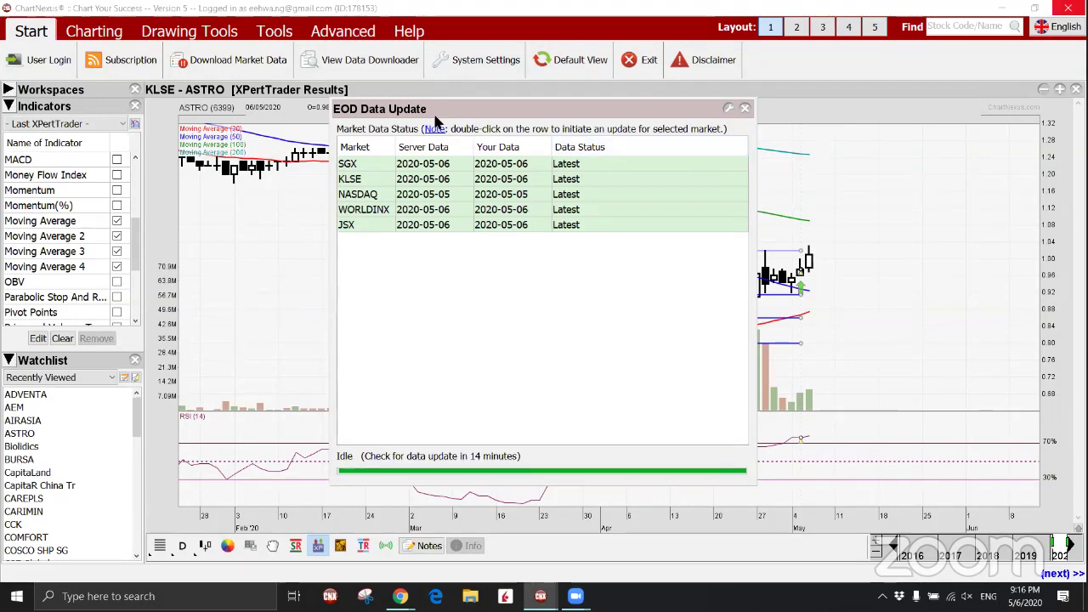
Open the XPertTrader screener's price and volume constraints and set NASDAQ's minimum price to 8 and maximum price to 3000.
click(343, 30)
click(149, 60)
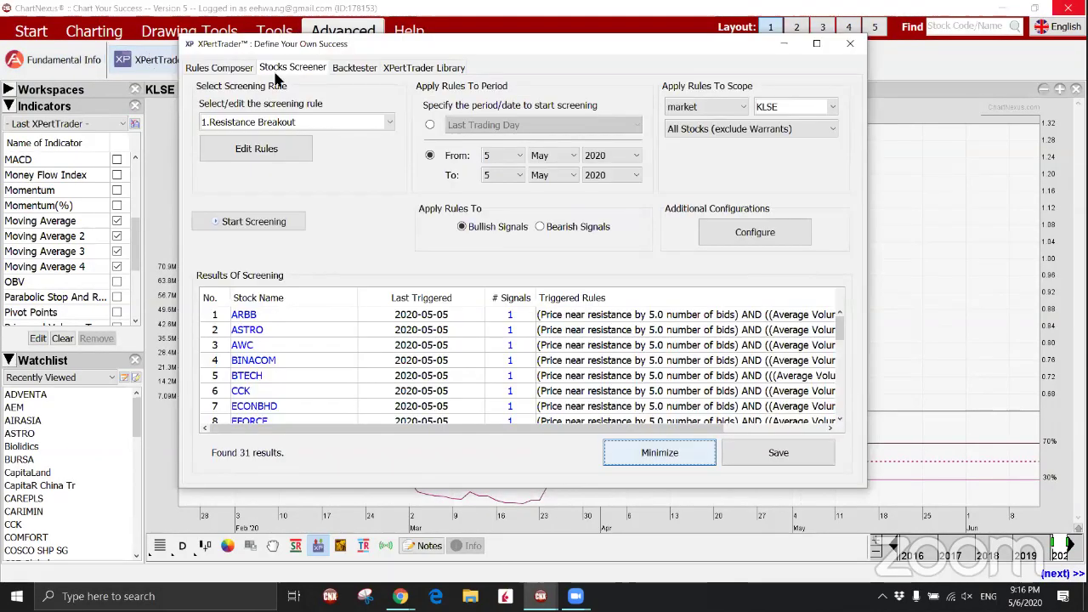
click(738, 232)
click(361, 248)
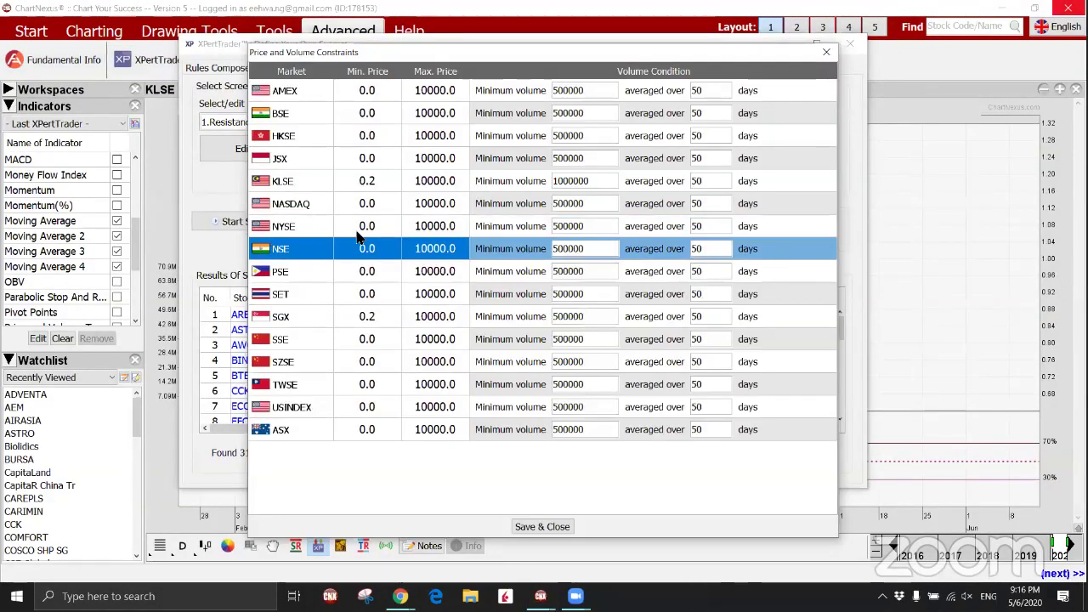
click(386, 203)
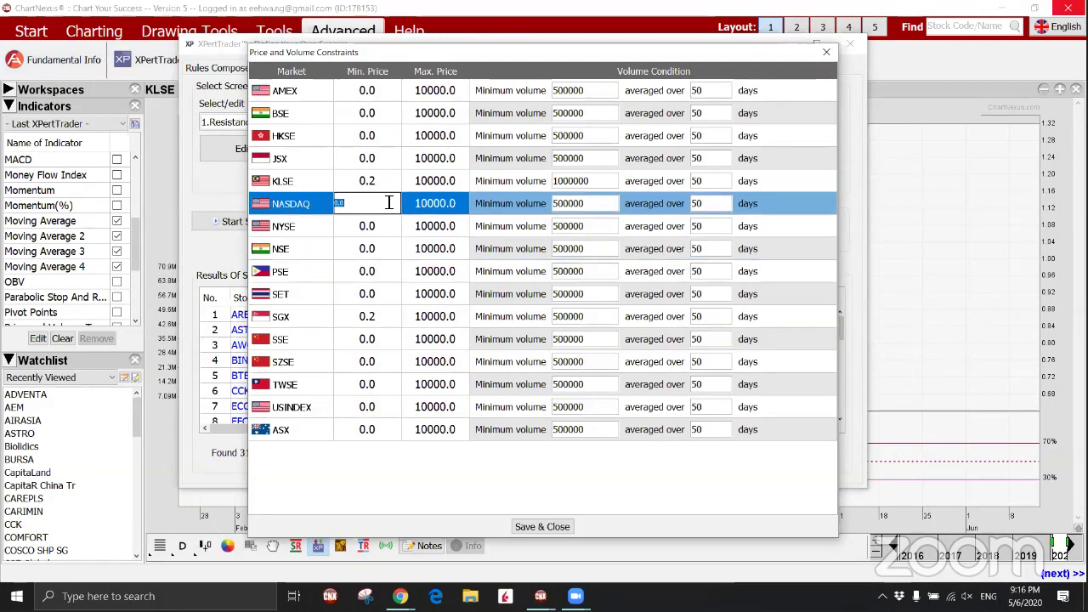
text(8)
click(446, 205)
double_click(448, 205)
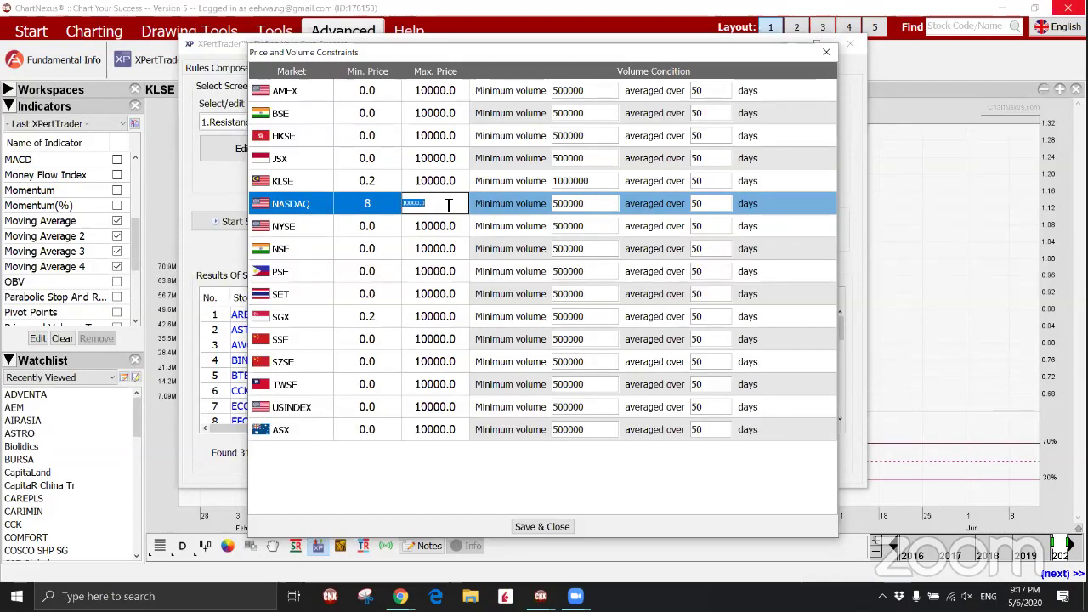
text(8000)
key(Return)
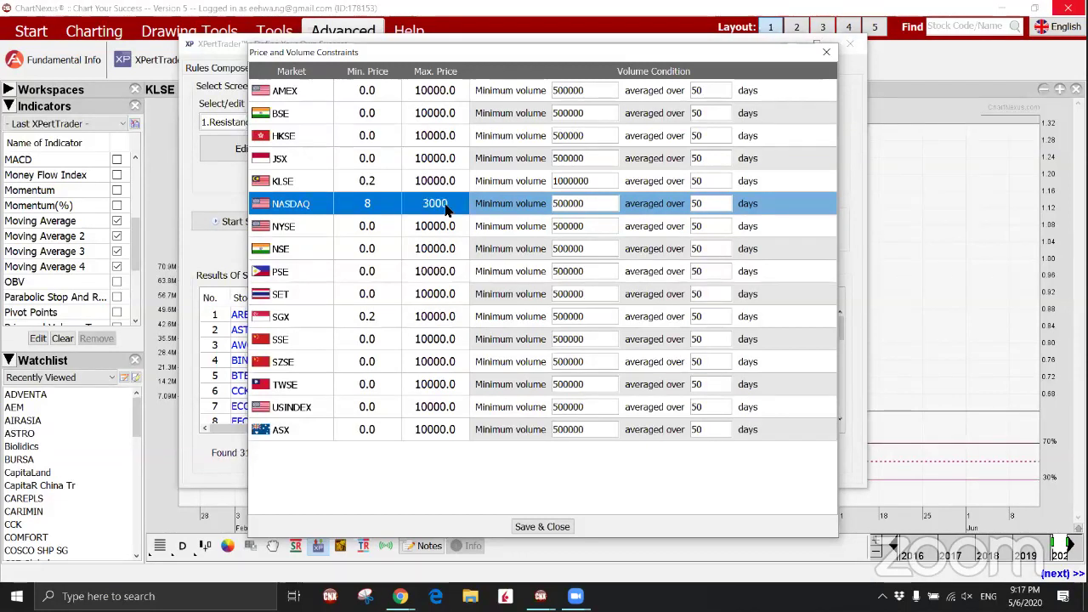
Set NASDAQ's minimum volume to 1000000 and save the price and volume constraints.
double_click(600, 204)
text(1000000)
key(Left)
key(Left)
key(Left)
key(Left)
key(Left)
key(Left)
key(Down)
key(Down)
key(Down)
key(Down)
key(Down)
key(Down)
key(Down)
key(Down)
key(Down)
key(Down)
key(Up)
key(Up)
key(Up)
key(Up)
key(Up)
key(Up)
key(Up)
key(Up)
key(Up)
key(Up)
click(718, 429)
click(544, 527)
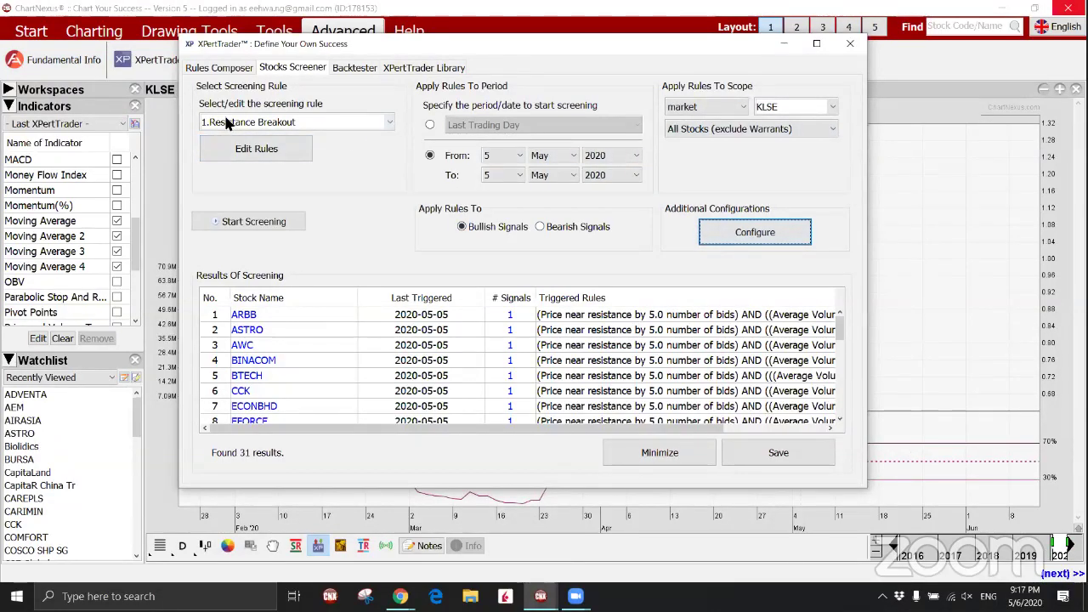
Start a Resistance Breakout screening on the NASDAQ market and stop the run.
click(801, 107)
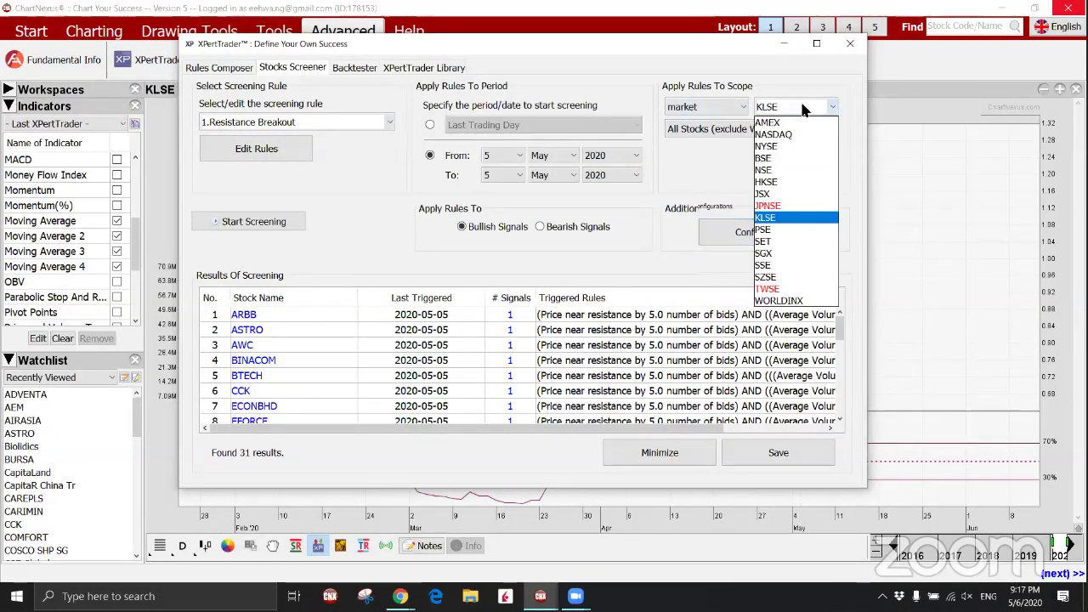
click(803, 134)
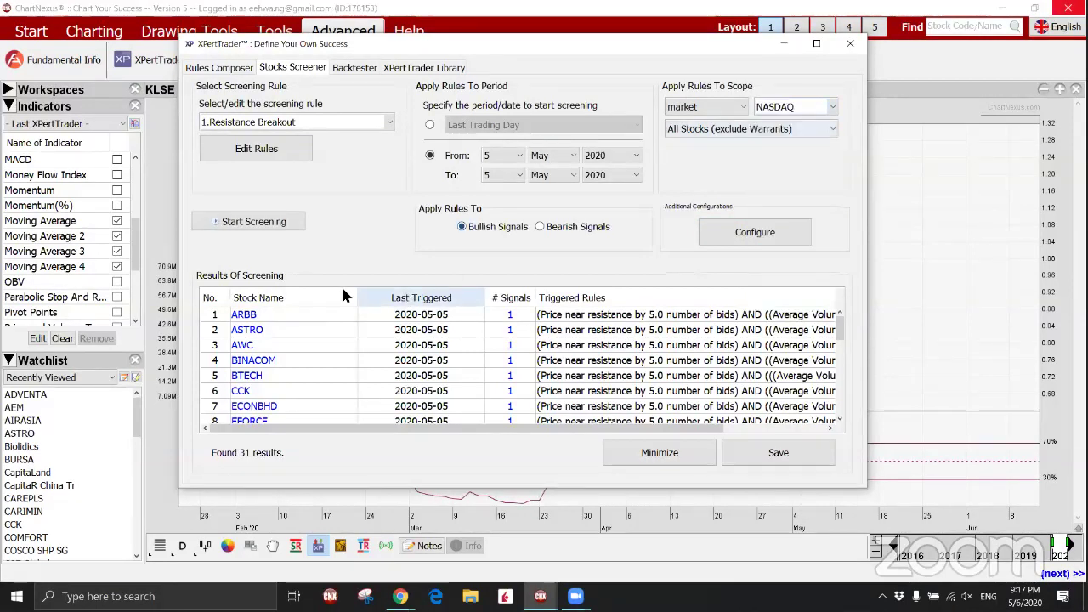
click(254, 222)
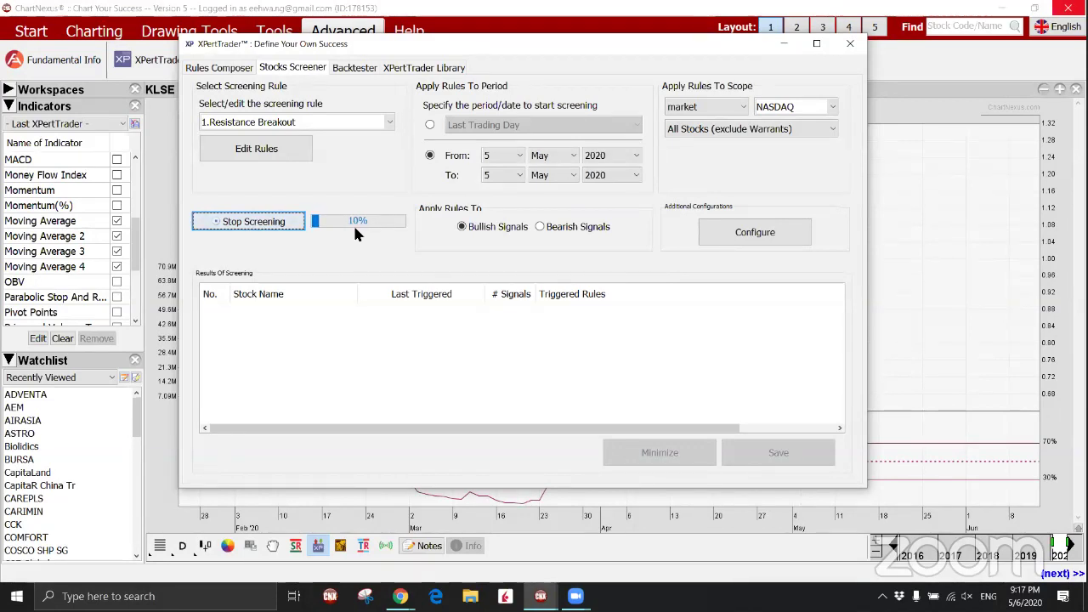
click(271, 223)
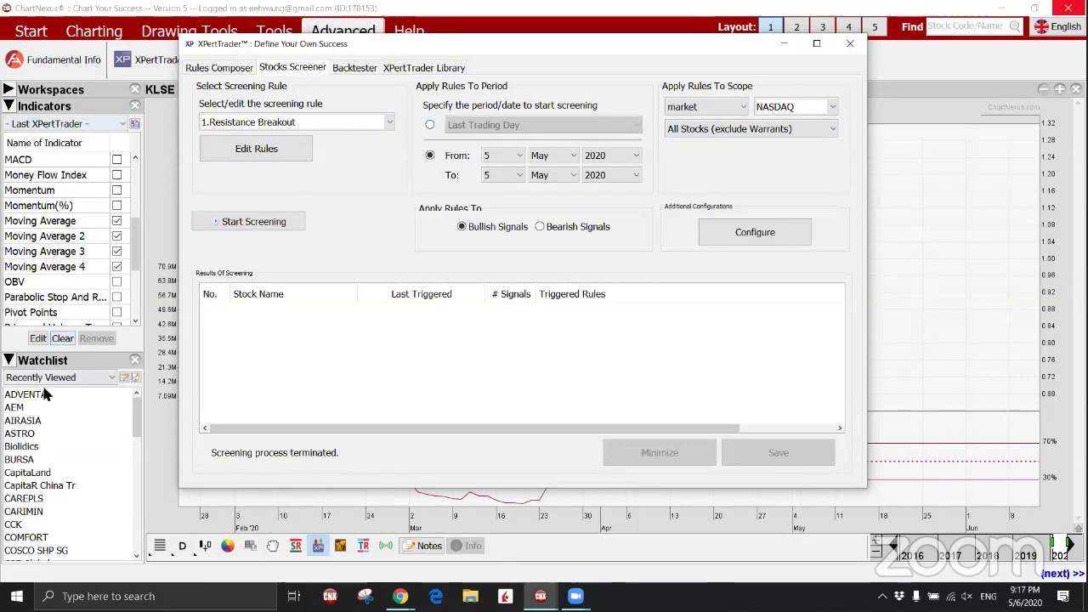
Enlarge the watchlist area and create a new watchlist named Nasdaq.
drag(47, 352, 57, 173)
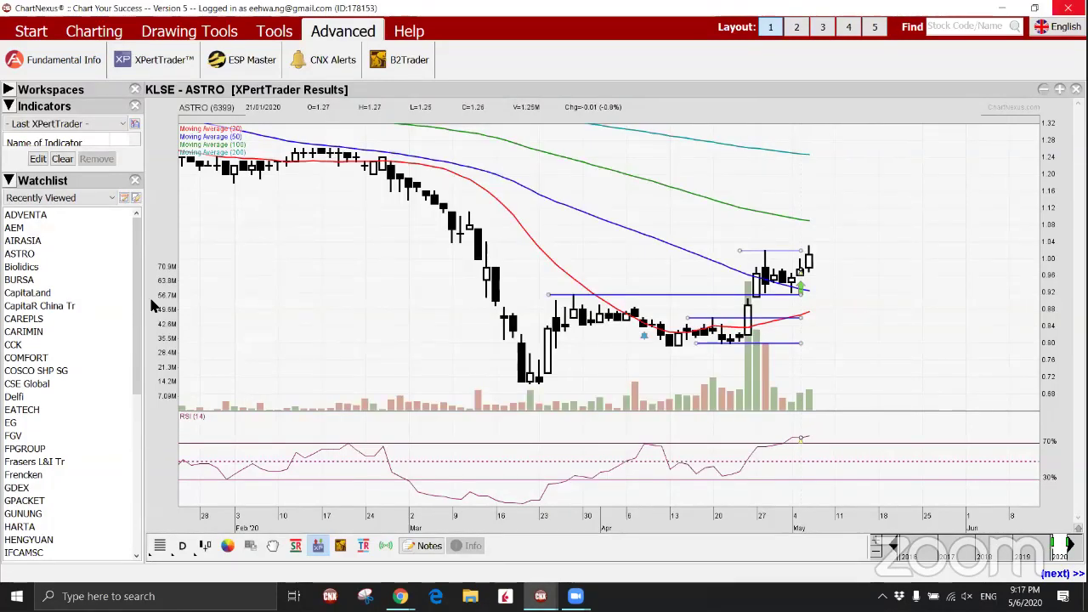
click(136, 198)
click(124, 198)
click(124, 198)
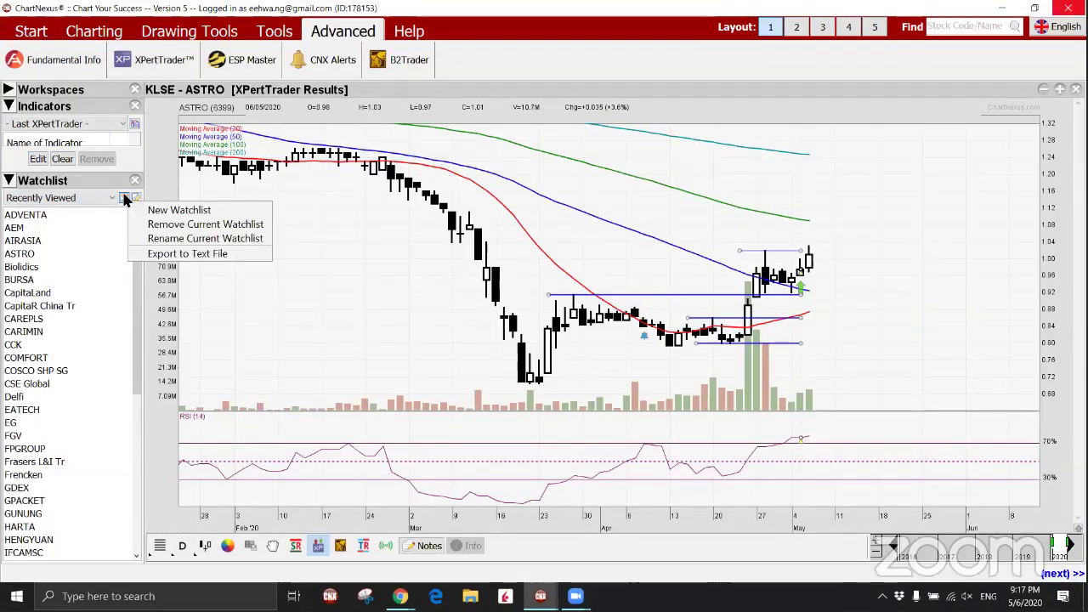
click(229, 202)
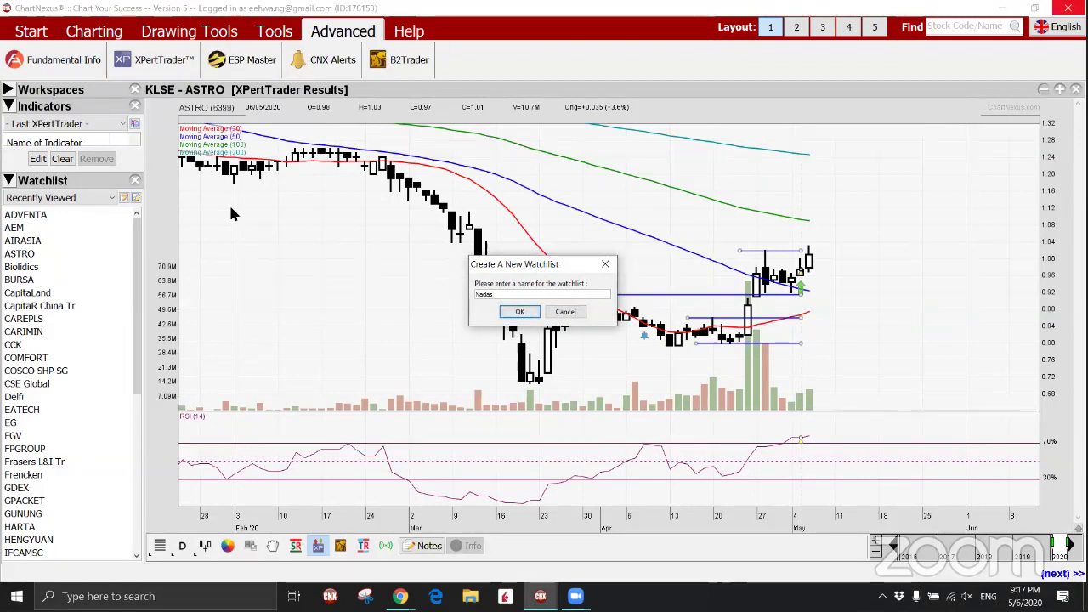
text(da)
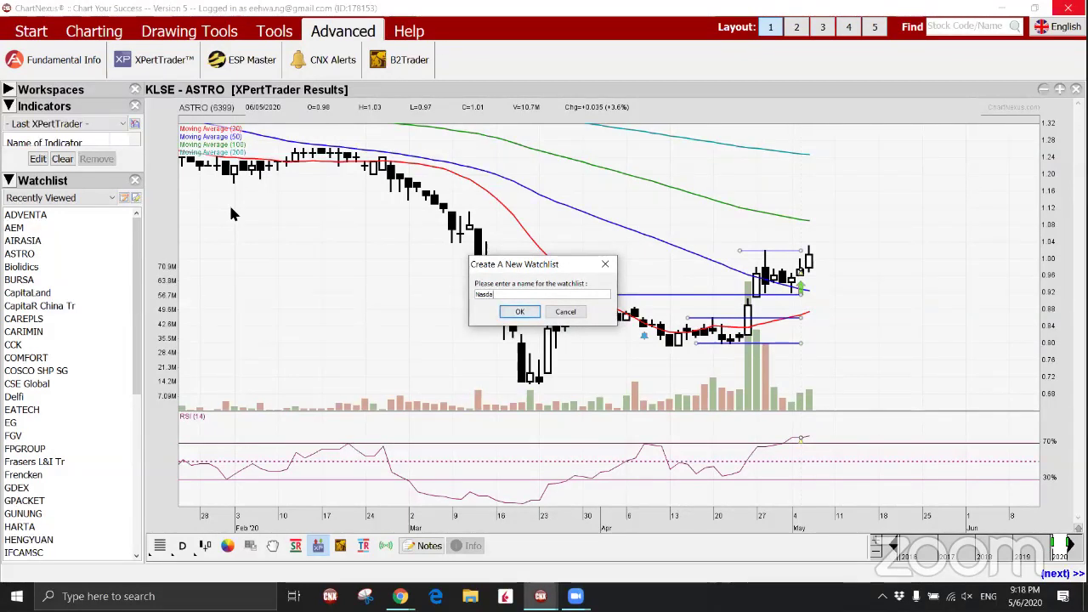
text(q)
key(Return)
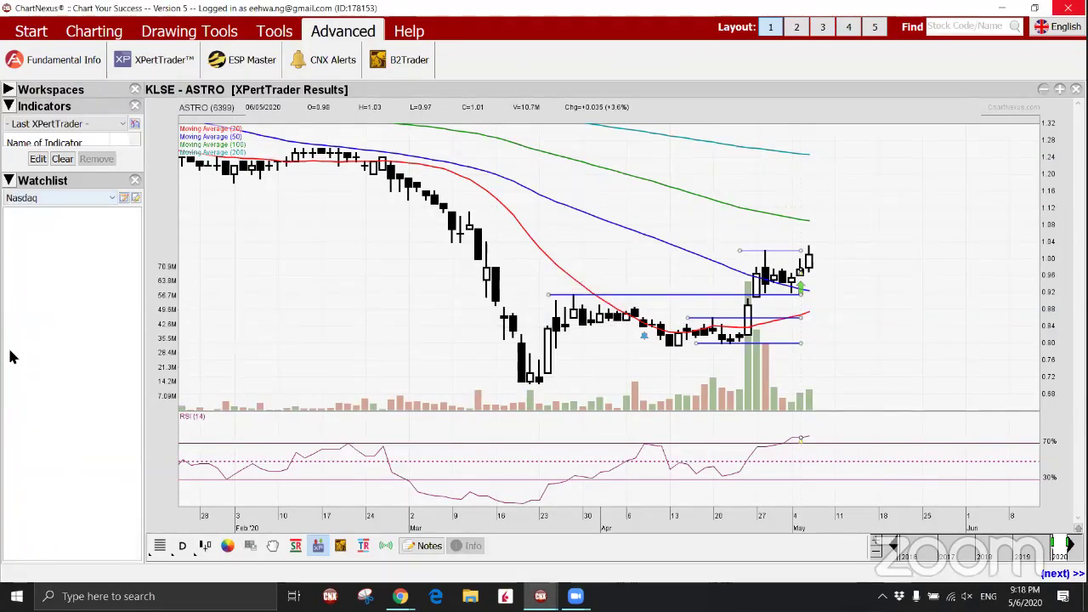
Screen the NASDAQ market with the Vol_Increase_30 (Imported) rule for the last trading day.
click(153, 60)
click(366, 121)
scroll(323, 196, down, 5)
click(312, 263)
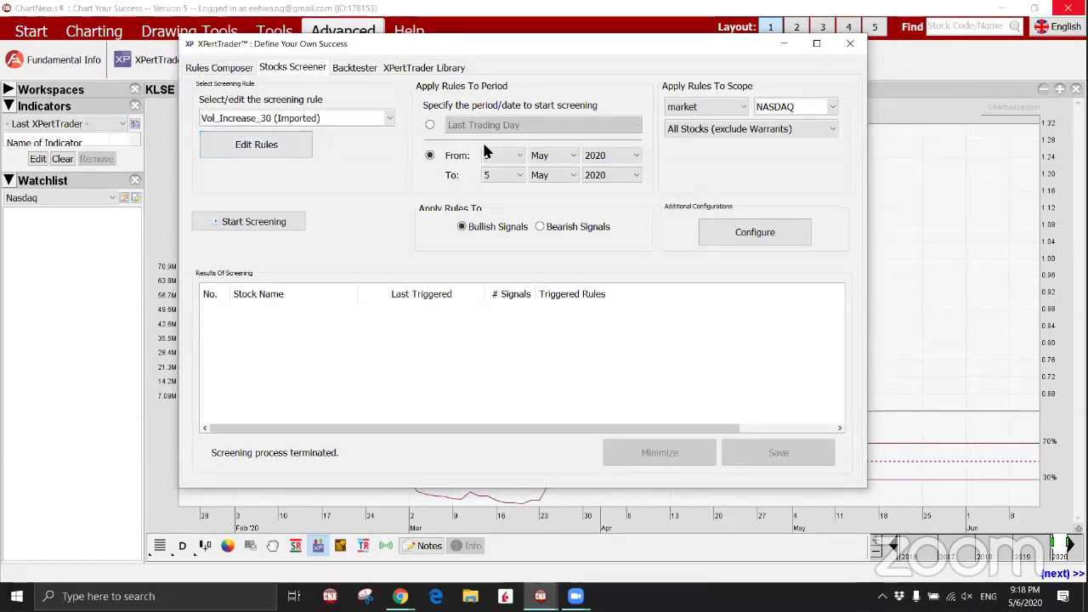
click(431, 125)
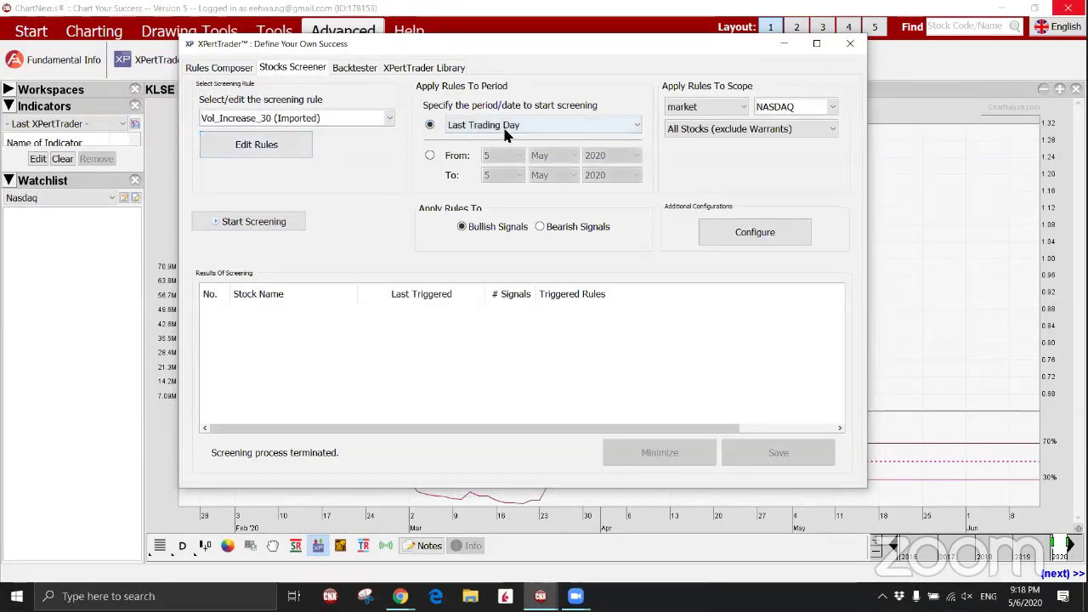
click(290, 222)
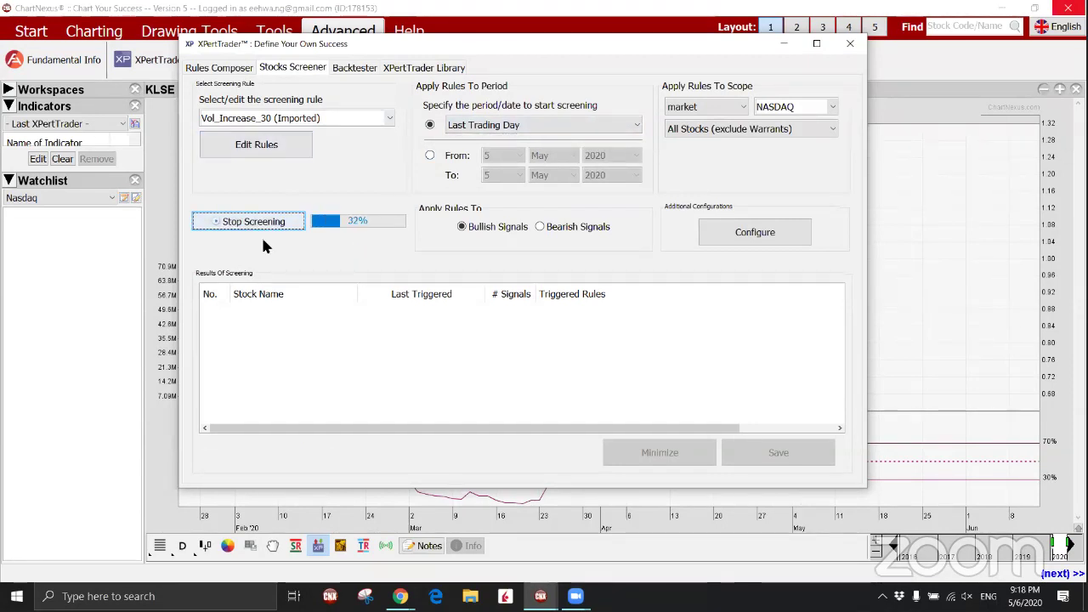
View the Vol_Increase_30 rule in the composer, and look through the stocks listed by the screening.
click(267, 149)
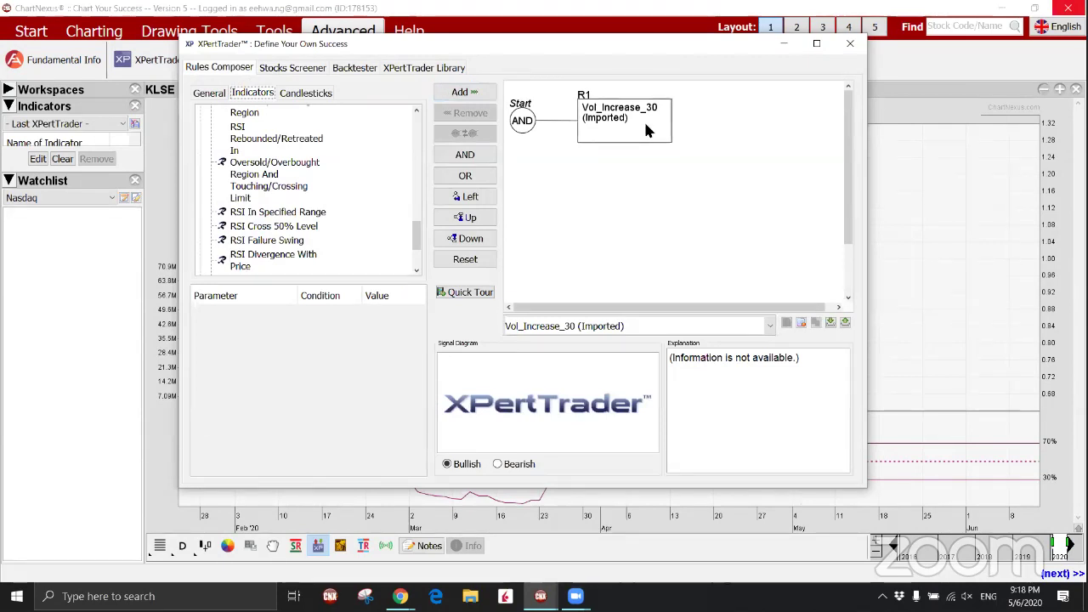
click(287, 69)
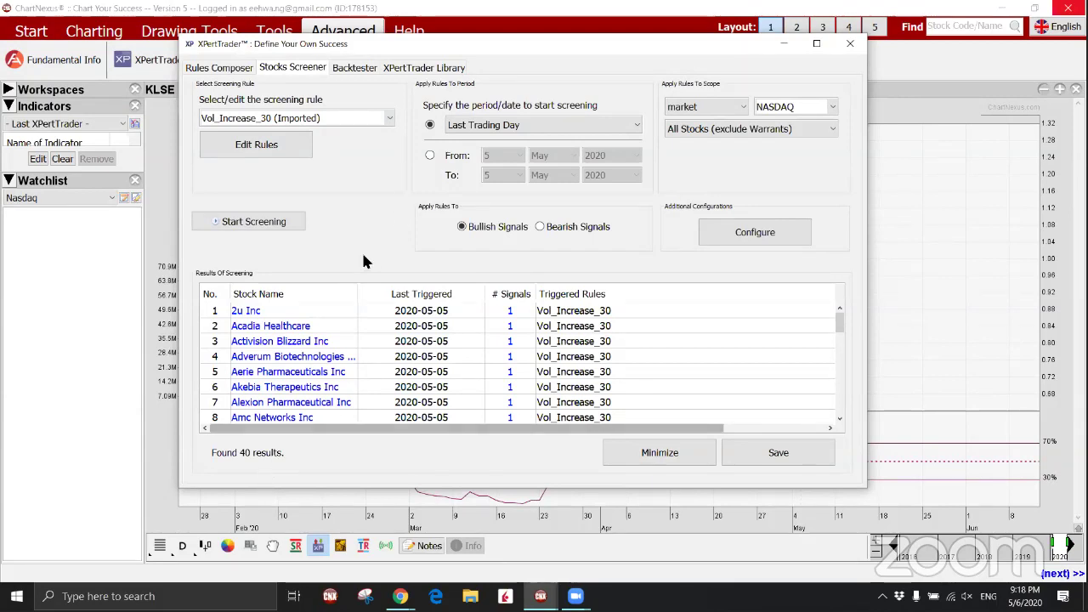
scroll(335, 378, down, 10)
scroll(335, 378, up, 10)
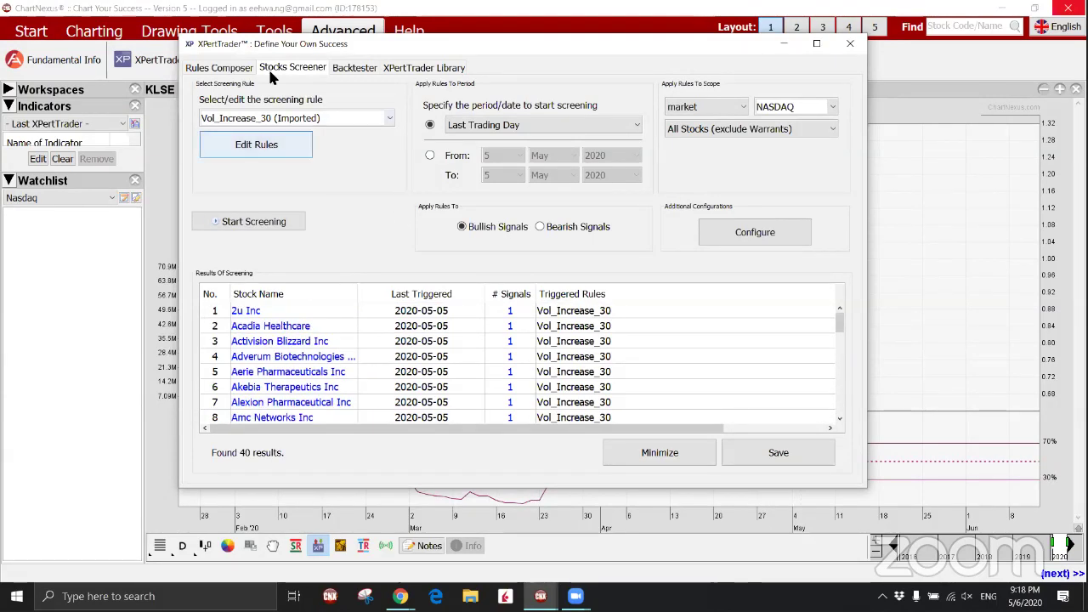
Change the screening period to 3 months ago and rerun the NASDAQ screening.
click(498, 128)
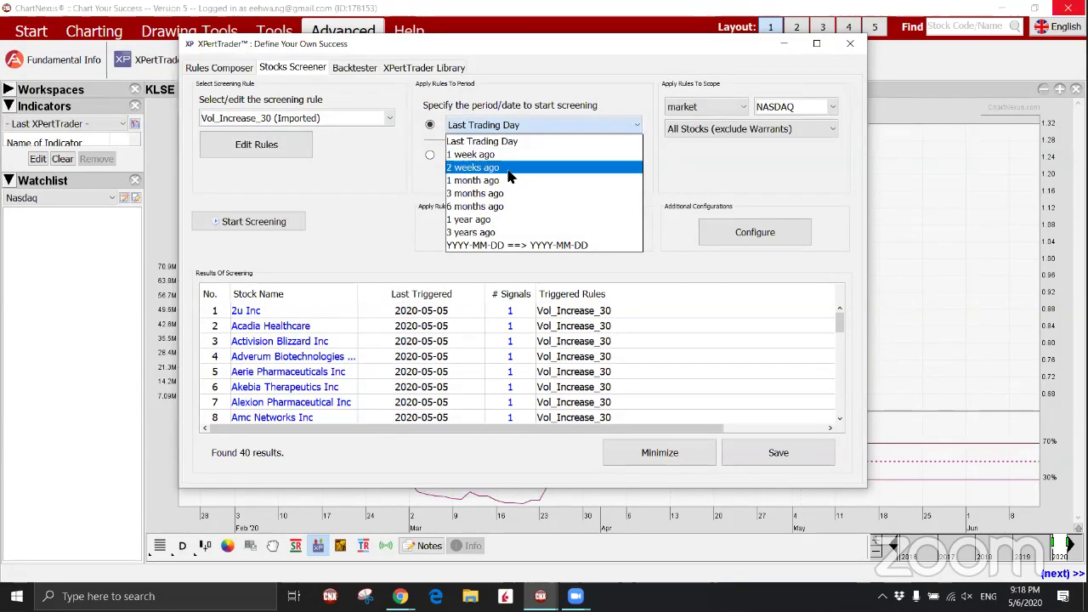
click(493, 193)
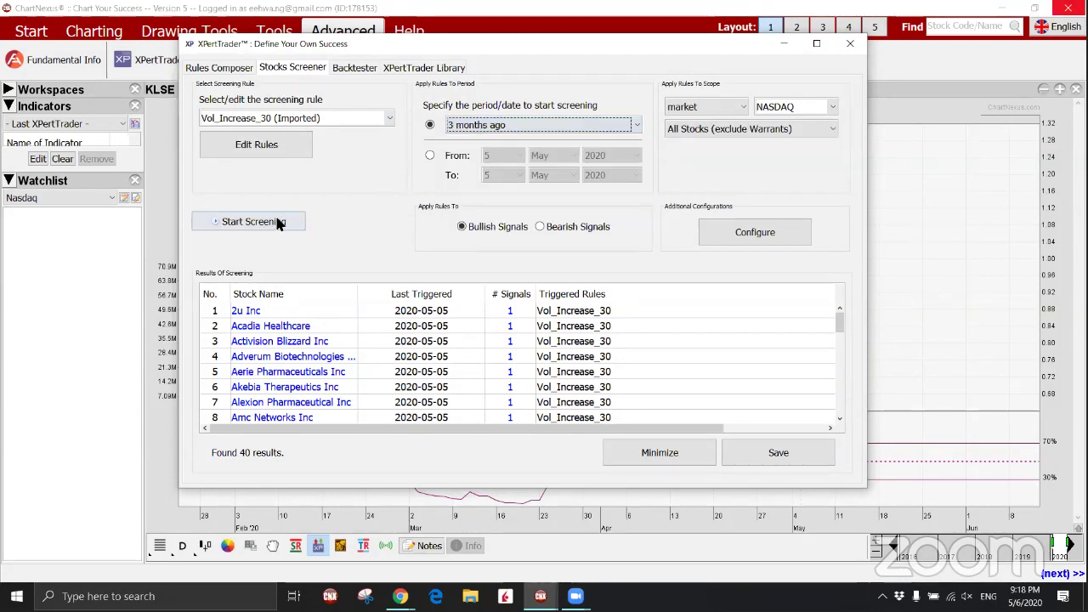
click(263, 221)
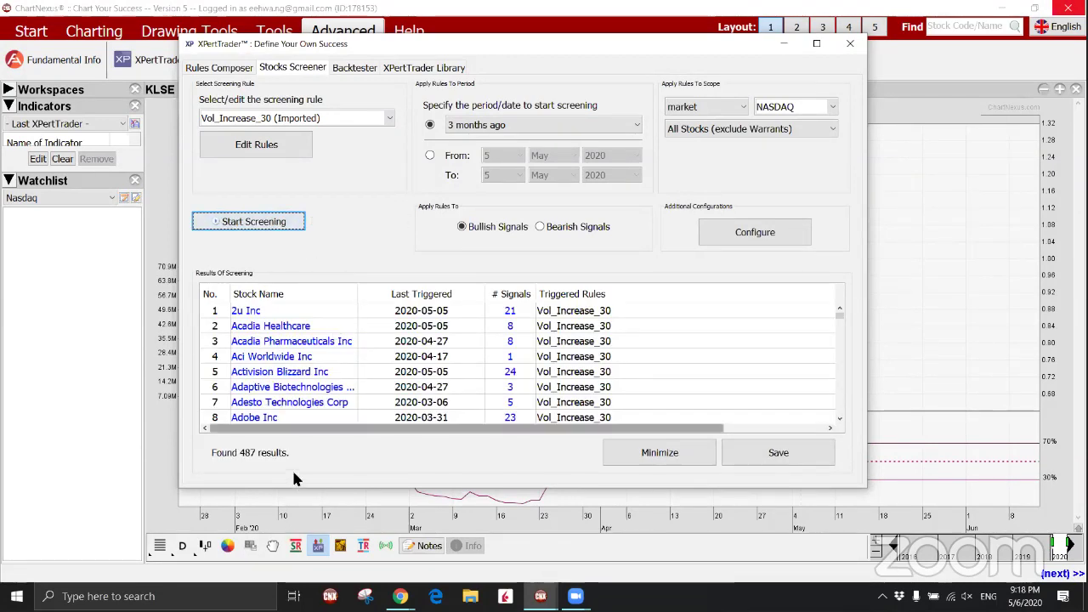
Minimize the screener to its results list, chart 2u Inc, and add all screened stocks to the Nasdaq watchlist.
click(671, 451)
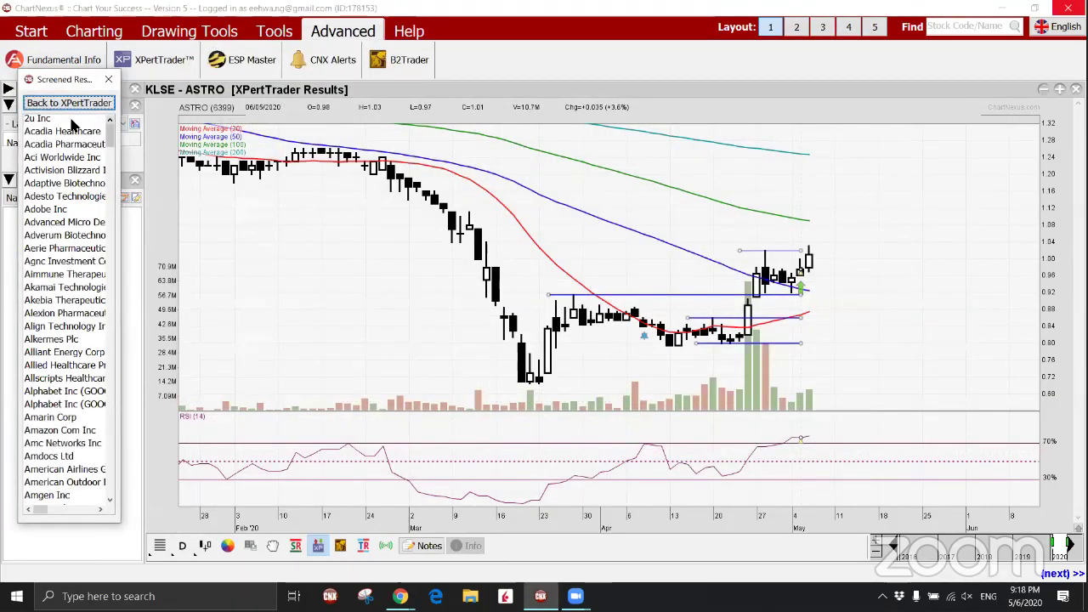
click(60, 119)
scroll(53, 153, up, 1)
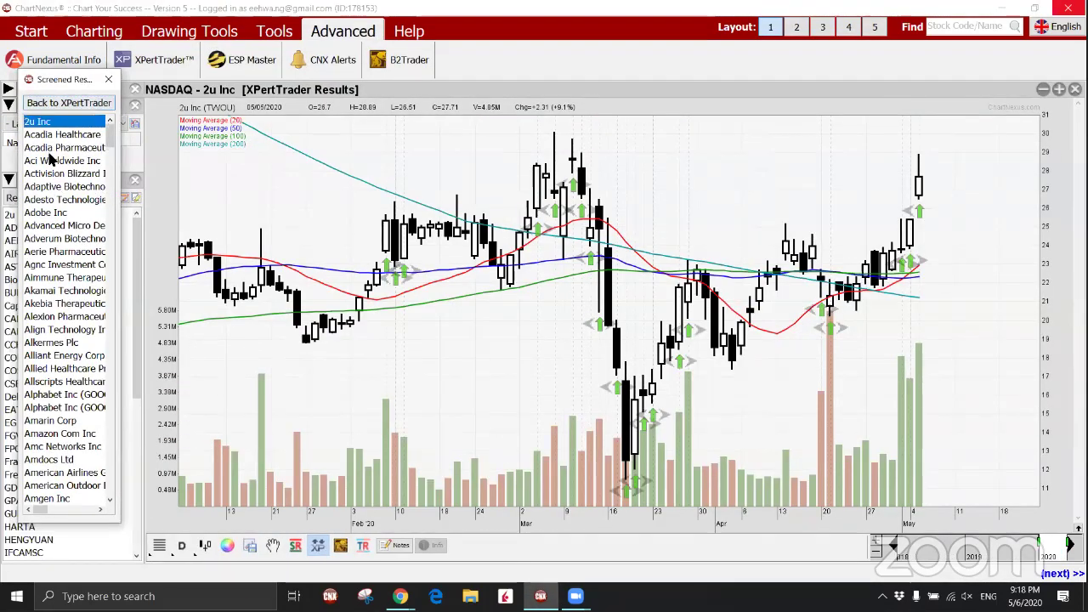
key(ctrl+a)
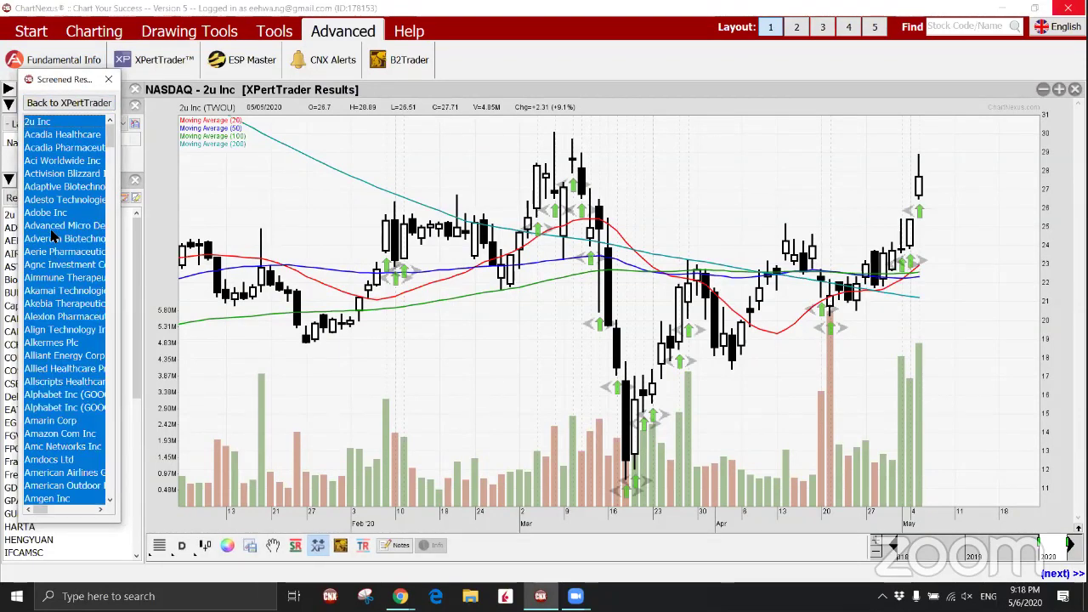
right_click(87, 218)
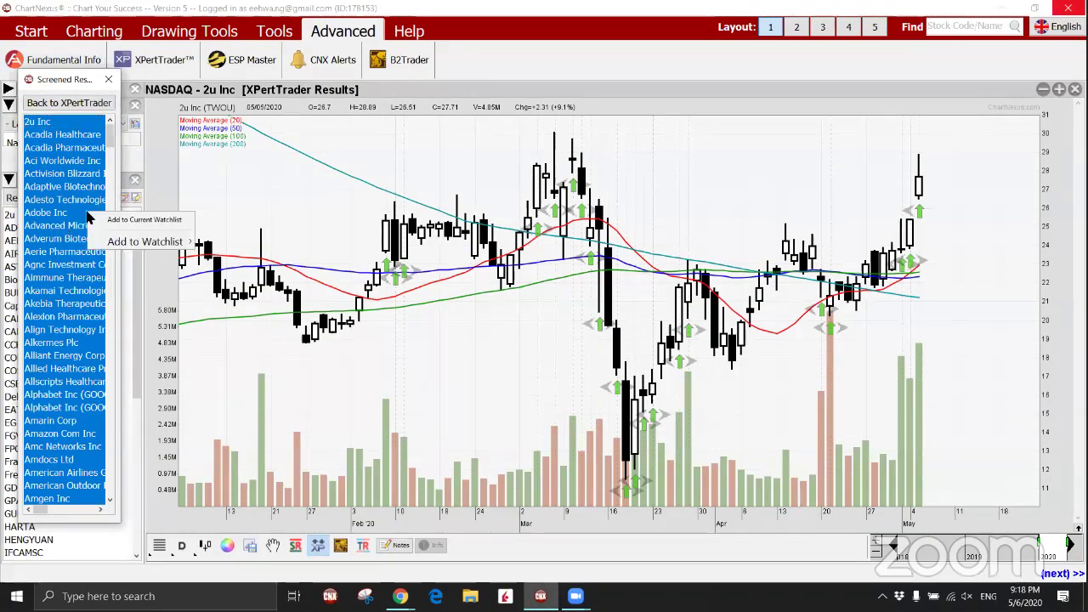
mouse_move(130, 246)
click(215, 243)
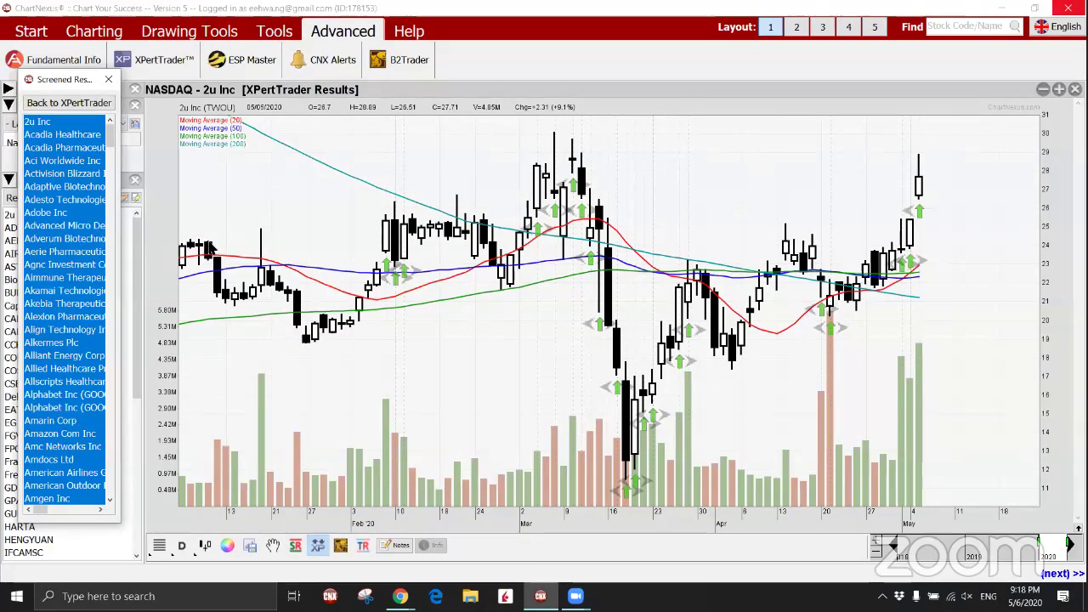
Return to the screener, set its scope to the Nasdaq watchlist, and set the screening period to Last Trading Day.
click(51, 104)
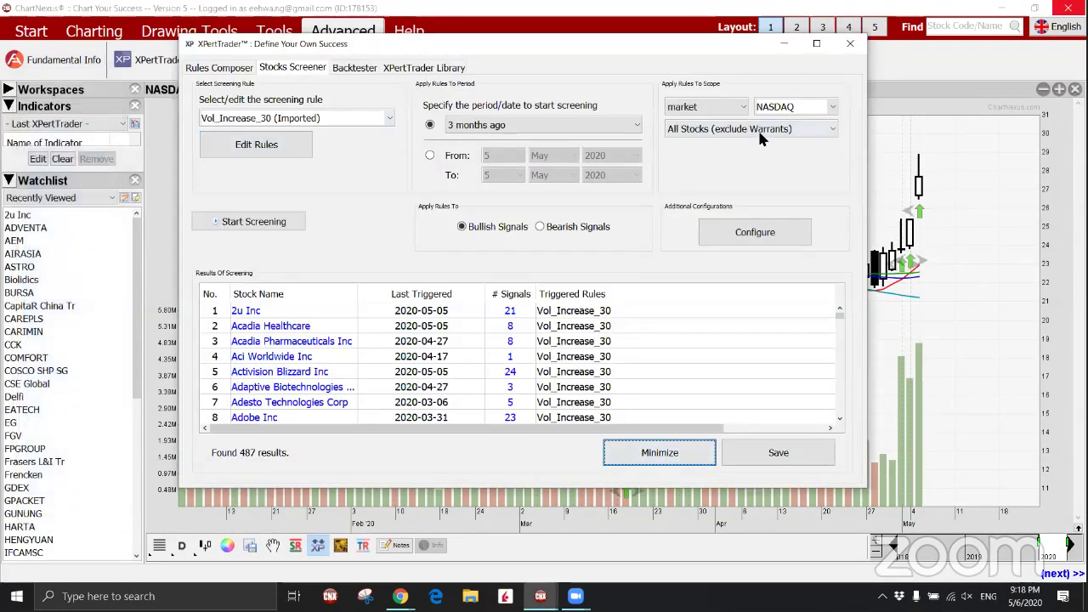
click(717, 105)
click(685, 123)
click(762, 124)
click(748, 164)
click(544, 125)
click(486, 145)
Screen the watchlist with the 1.Resistance Breakout rule.
click(290, 123)
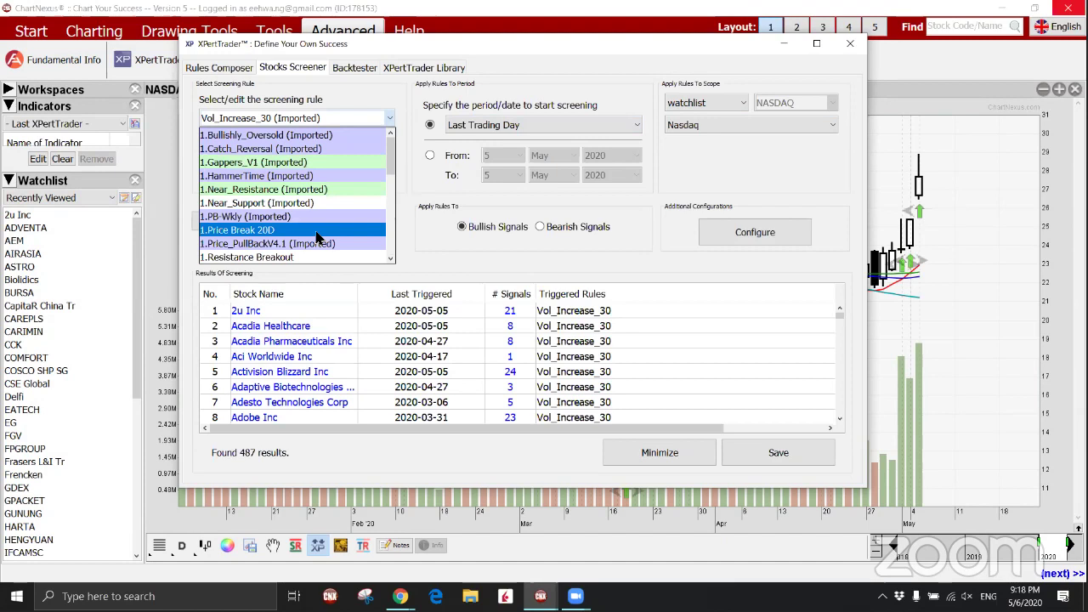
click(328, 256)
click(277, 224)
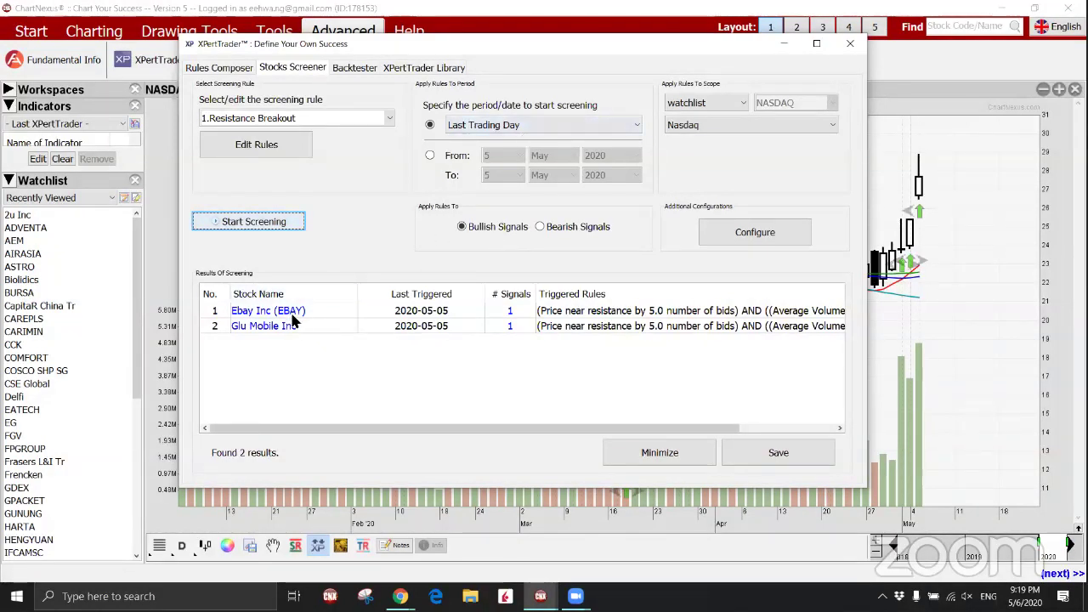
Minimize the screener to its results list and examine the Ebay Inc and Glu Mobile Inc charts around their latest signals.
click(662, 451)
click(59, 121)
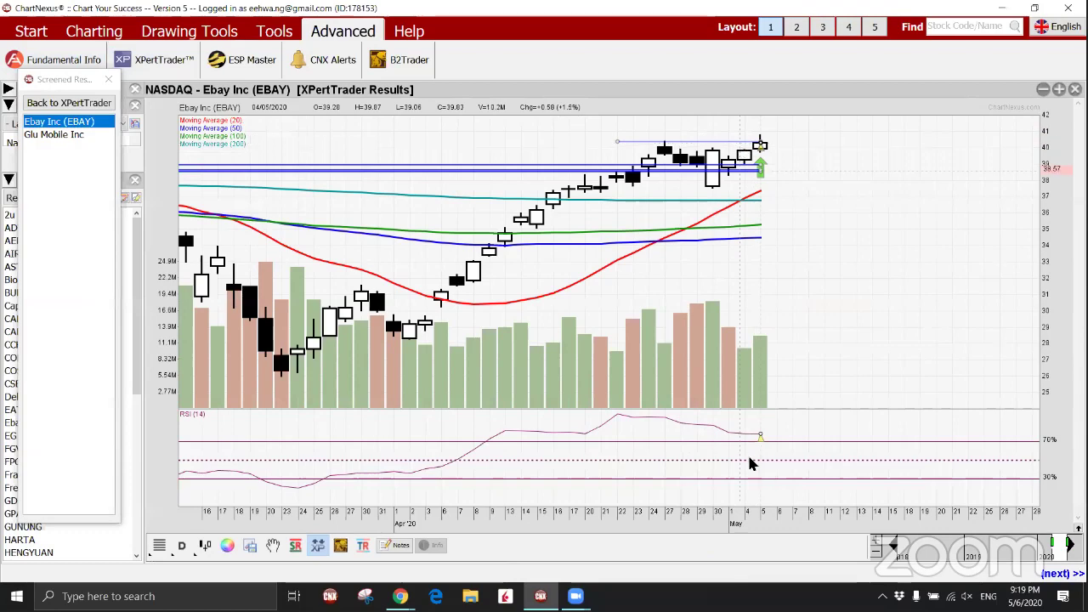
click(38, 135)
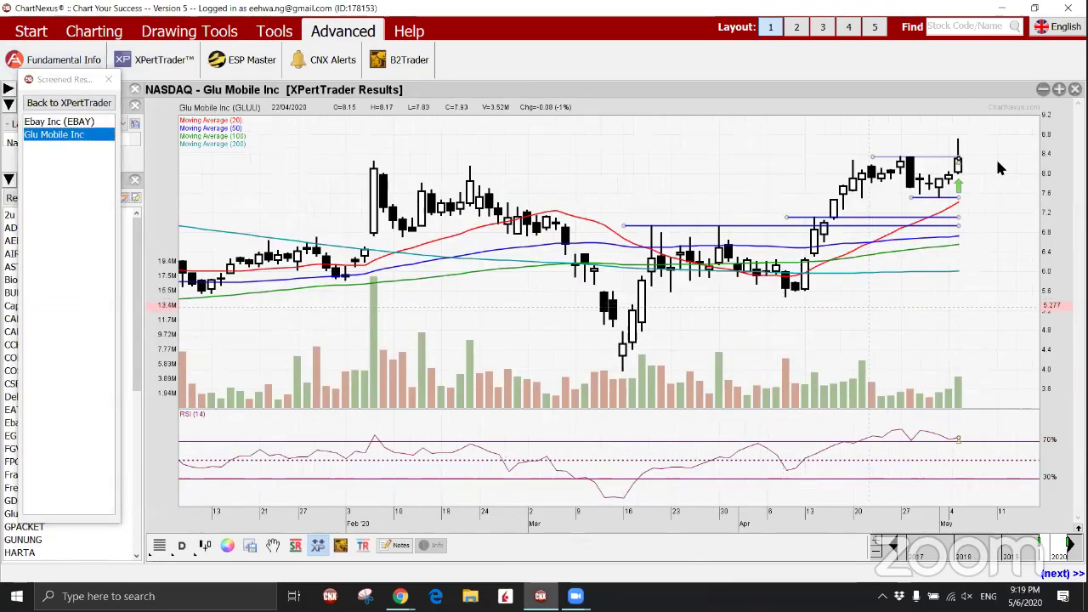
scroll(1043, 178, down, 3)
drag(958, 187, 808, 170)
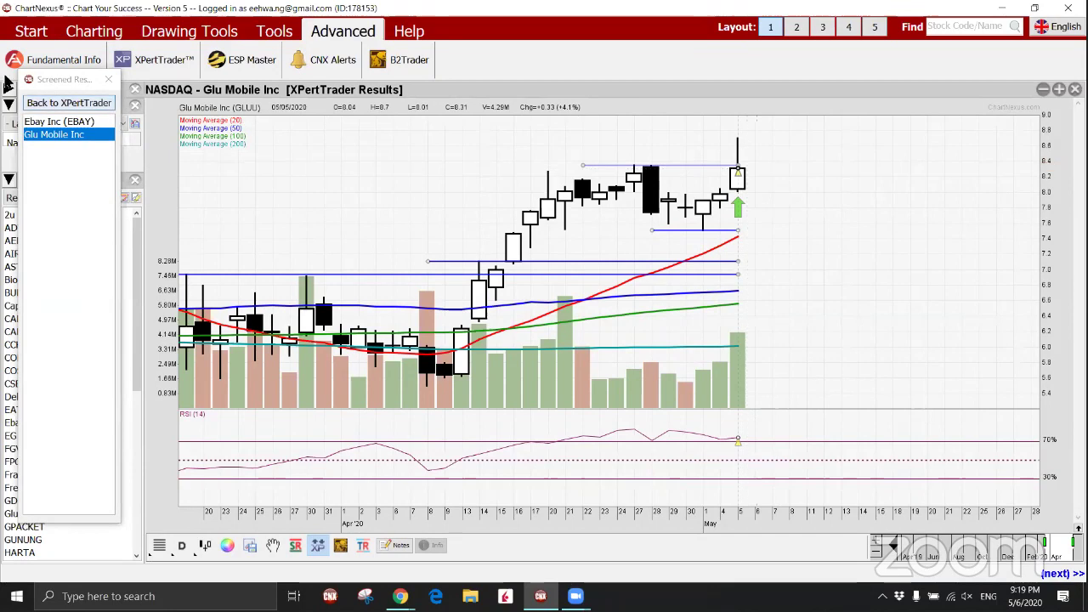
Remove the AND branch holding the volume and RSI conditions from the 1.Resistance Breakout rule, and overwrite the existing rule.
click(80, 111)
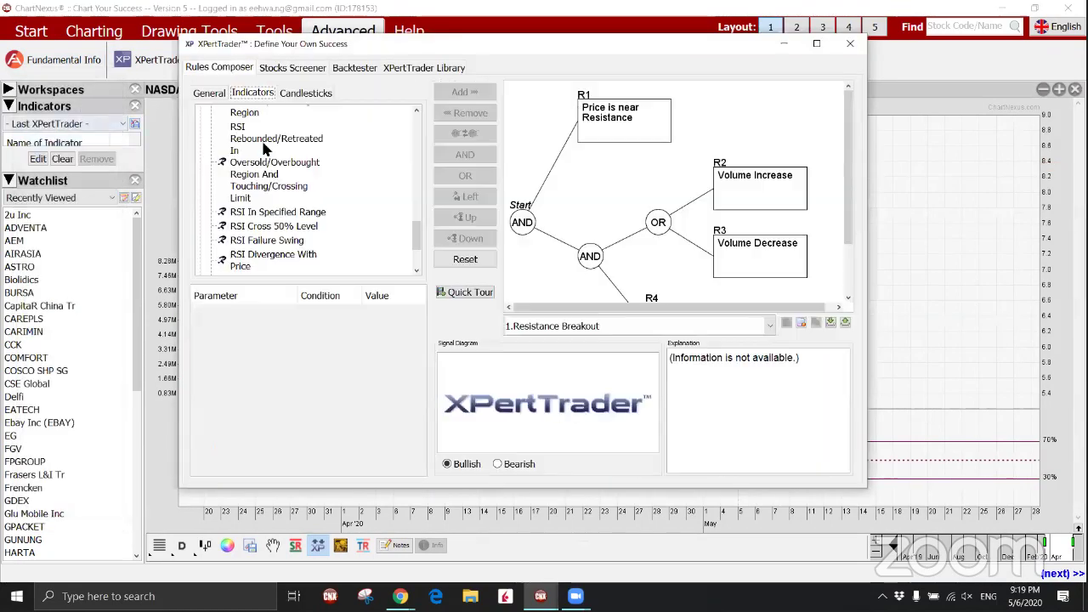
scroll(669, 206, down, 2)
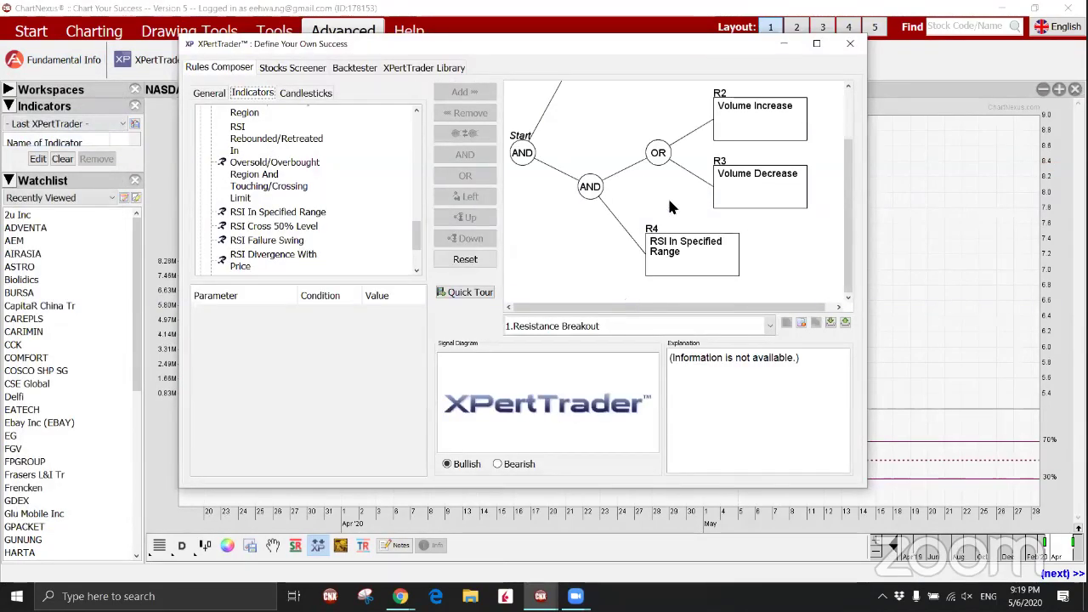
click(591, 188)
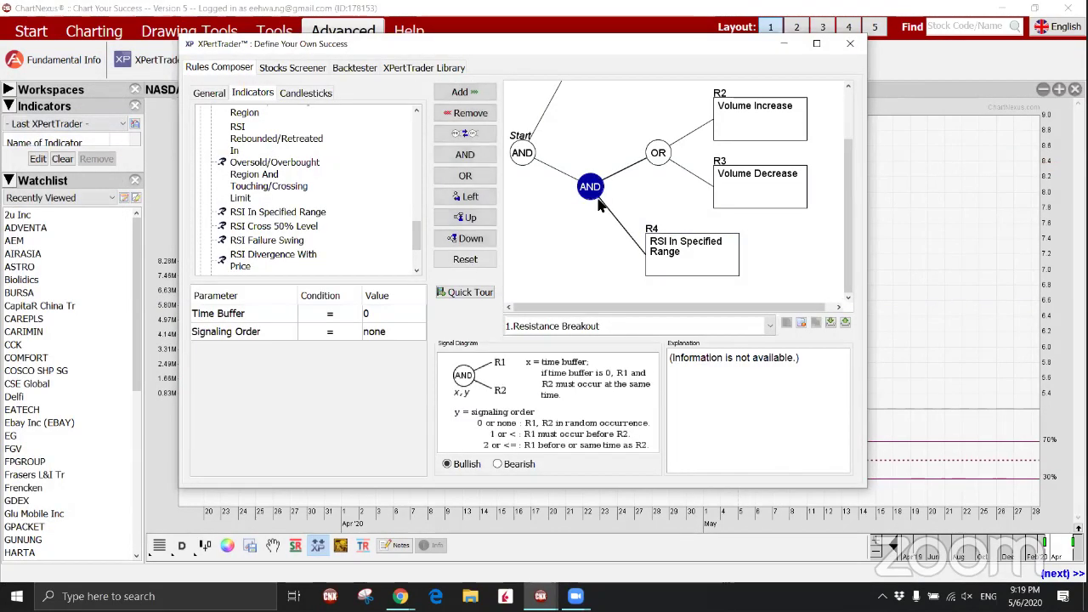
click(465, 116)
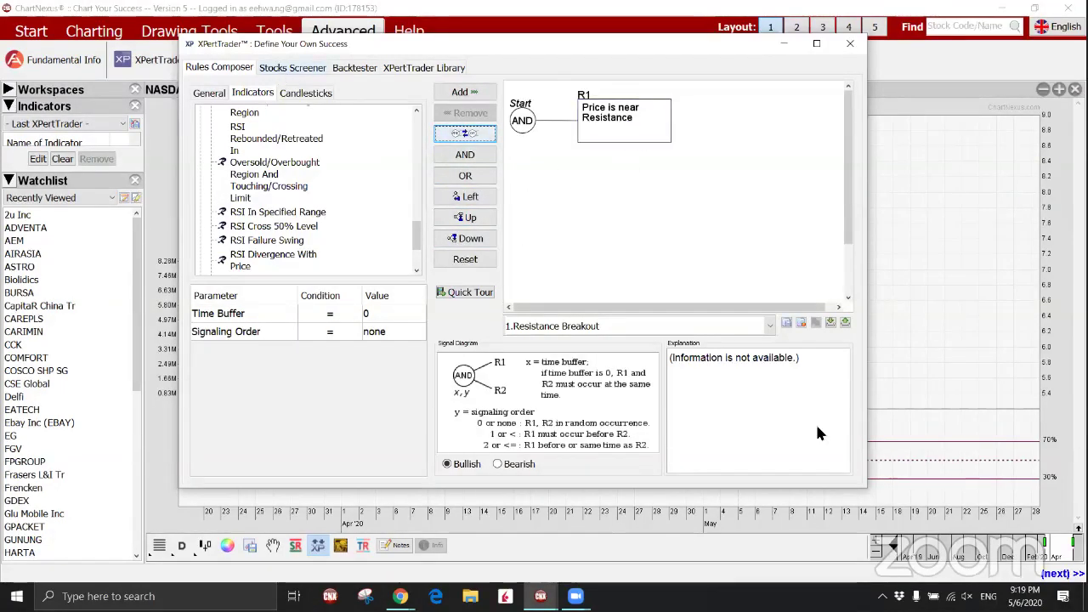
click(786, 322)
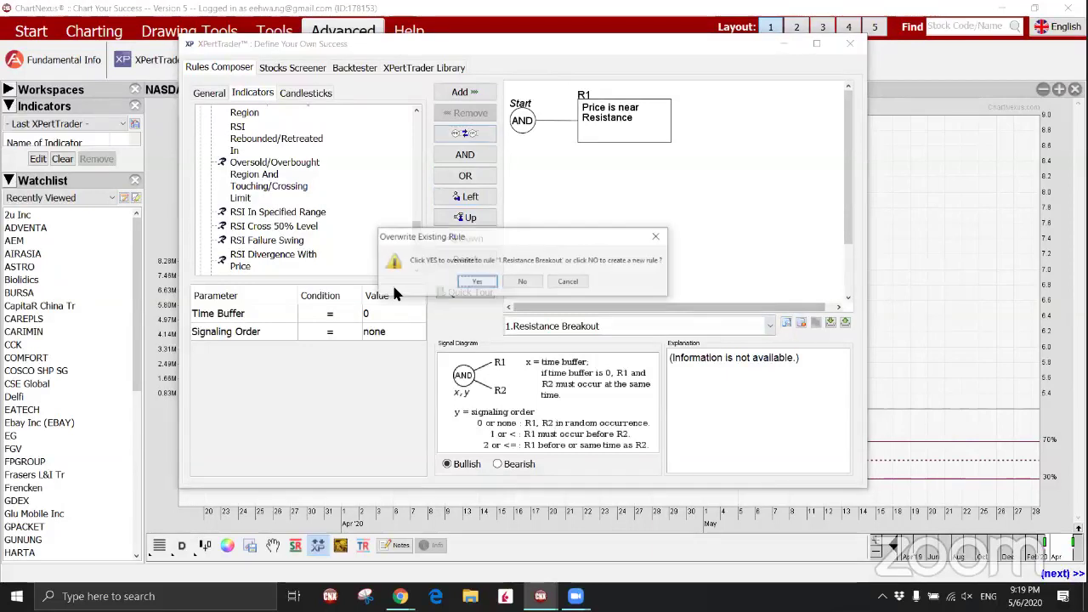
click(477, 283)
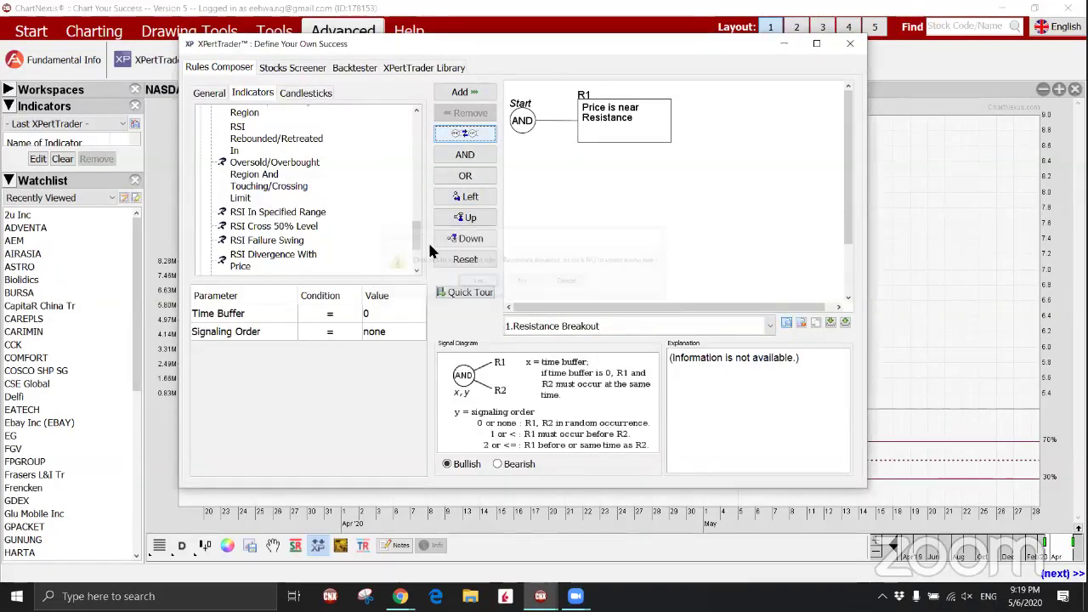
Rerun the screening of the Nasdaq watchlist with the edited Resistance Breakout rule and minimize the screener to its results list.
click(300, 67)
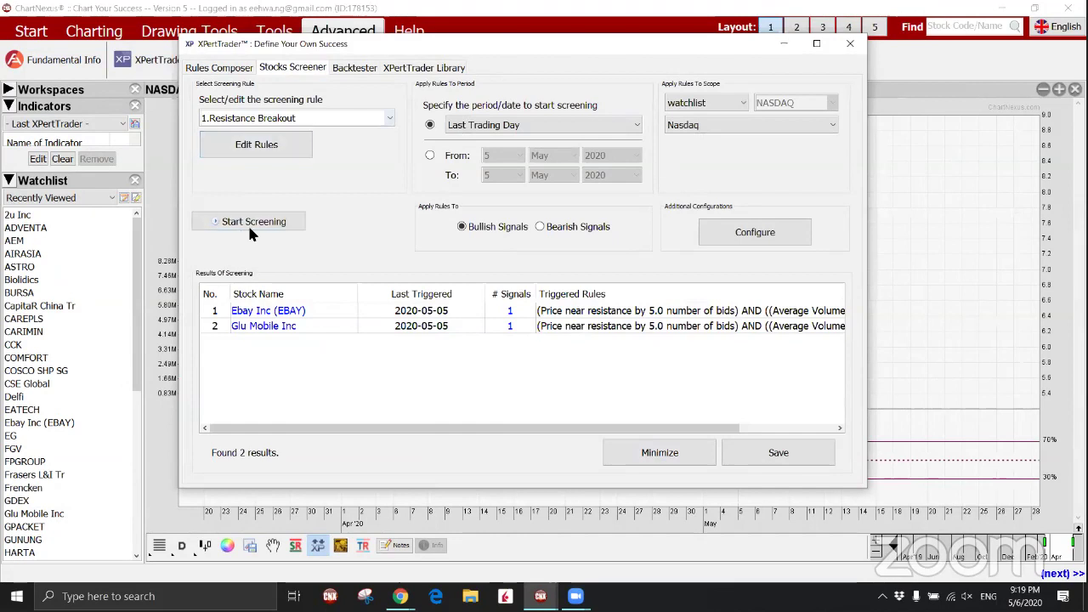
click(251, 224)
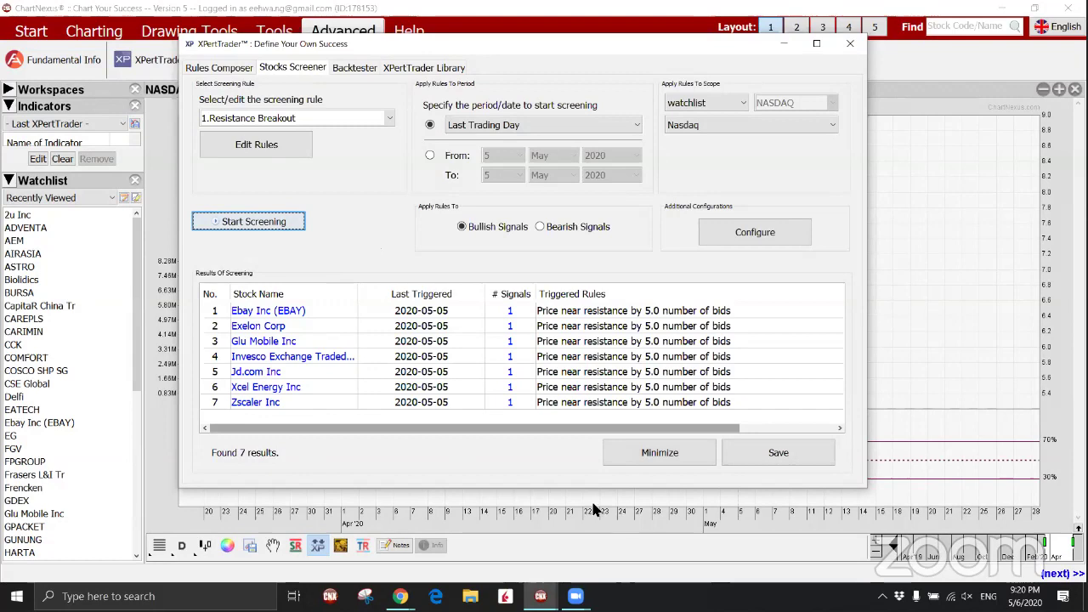
click(660, 453)
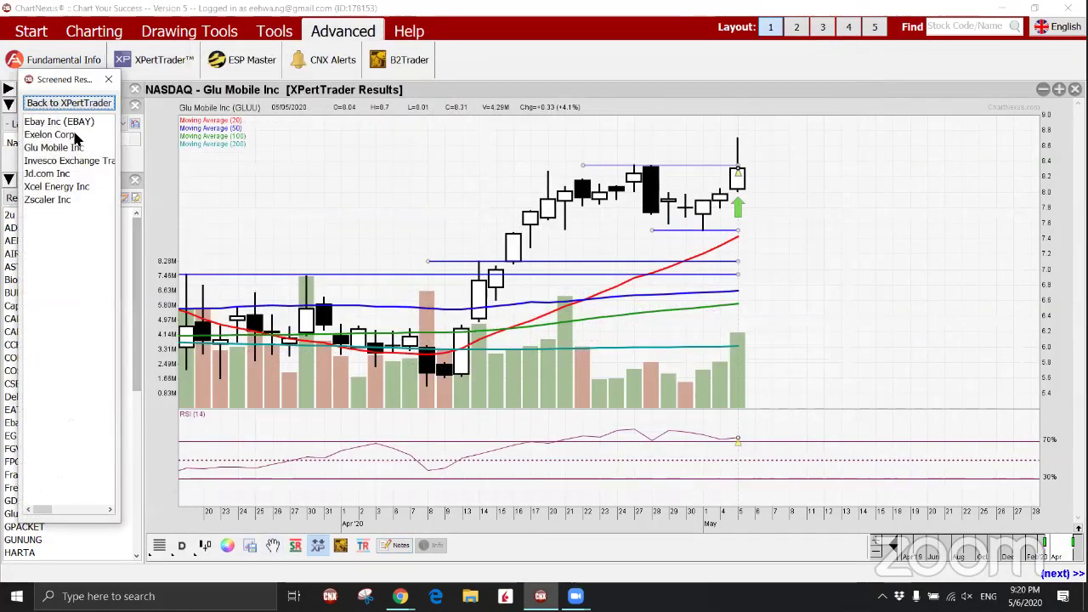
Examine the charts of the screened stocks, including Ebay, Exelon, Jd.com, Xcel Energy and Zscaler, for price near resistance.
click(75, 121)
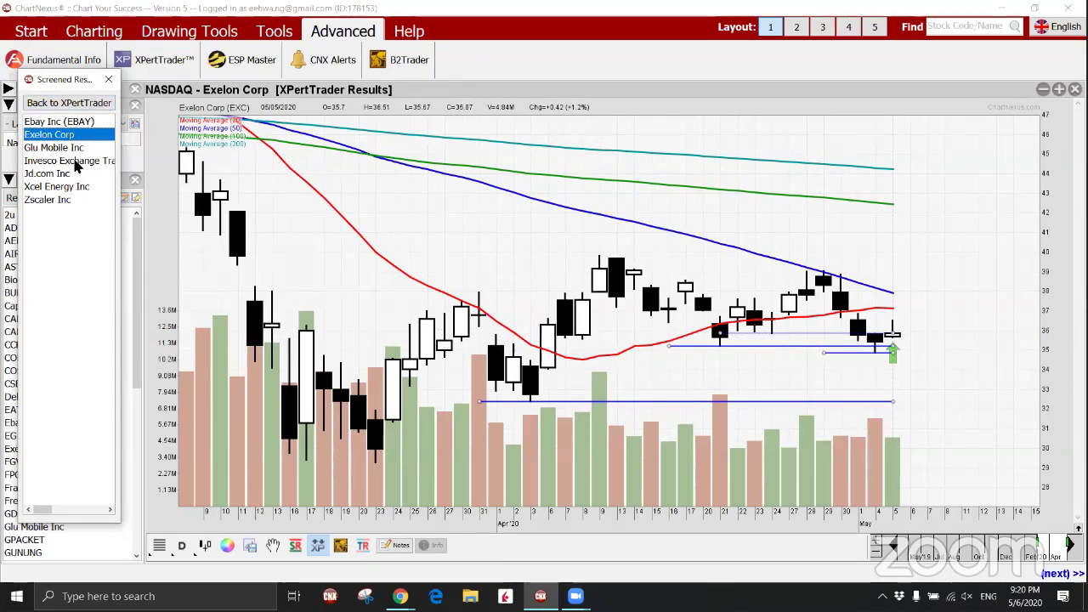
click(49, 174)
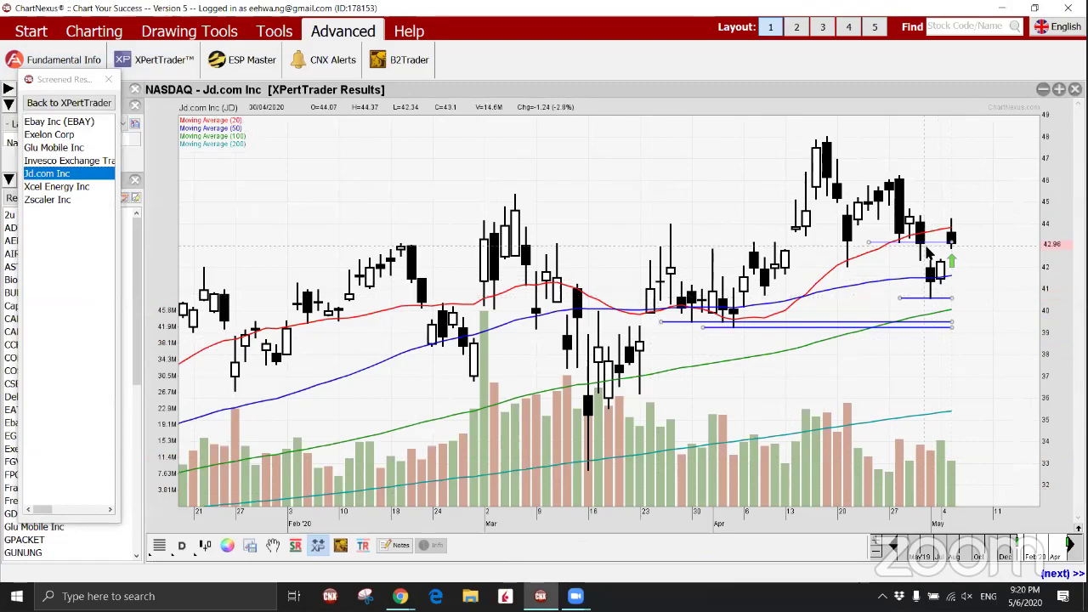
click(954, 244)
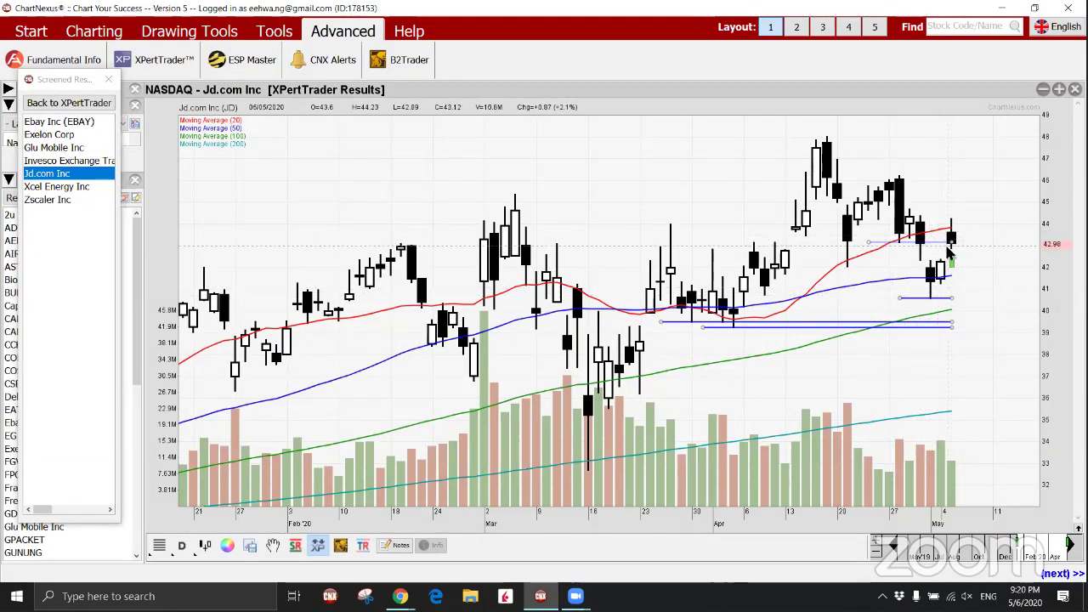
key(ctrl)
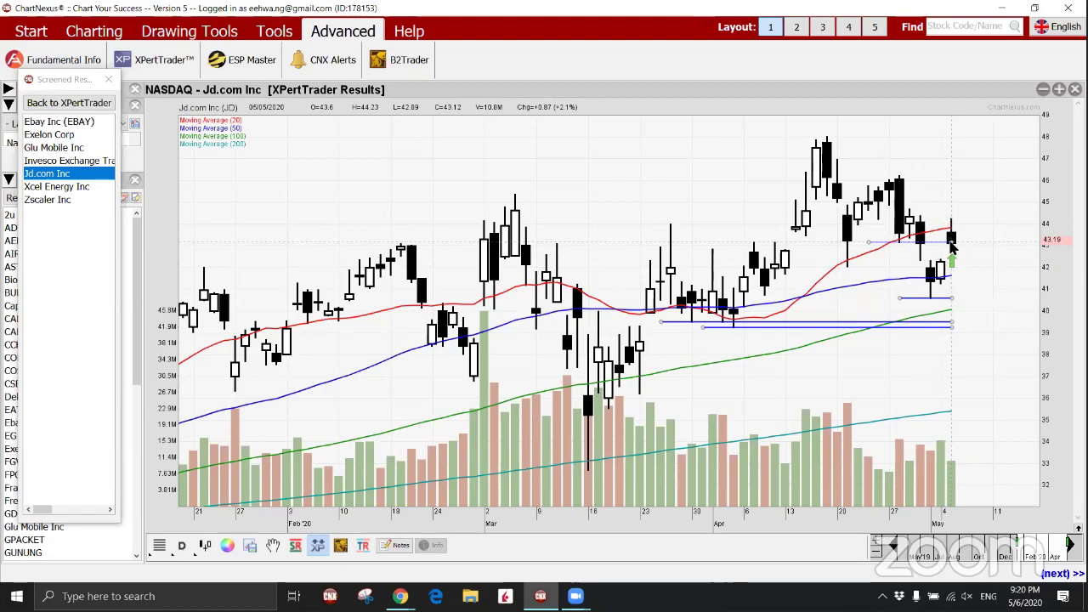
click(88, 187)
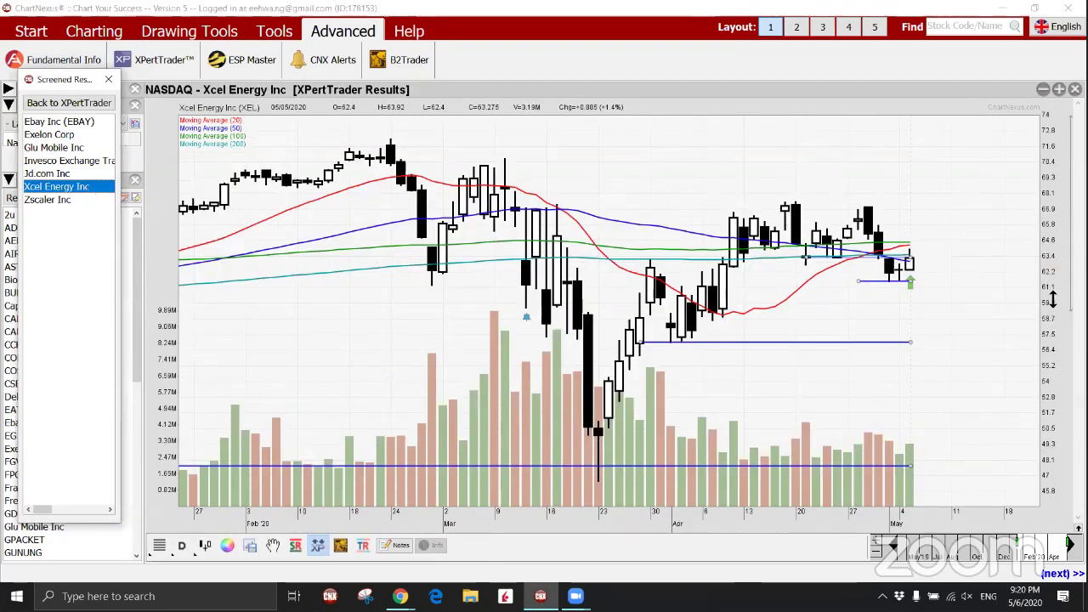
click(70, 199)
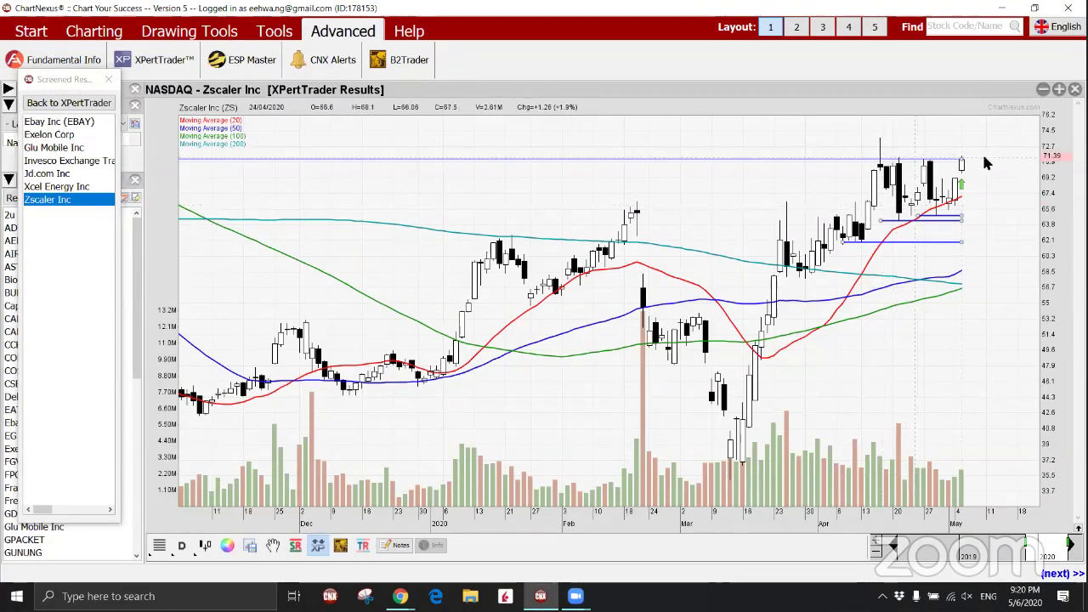
click(59, 123)
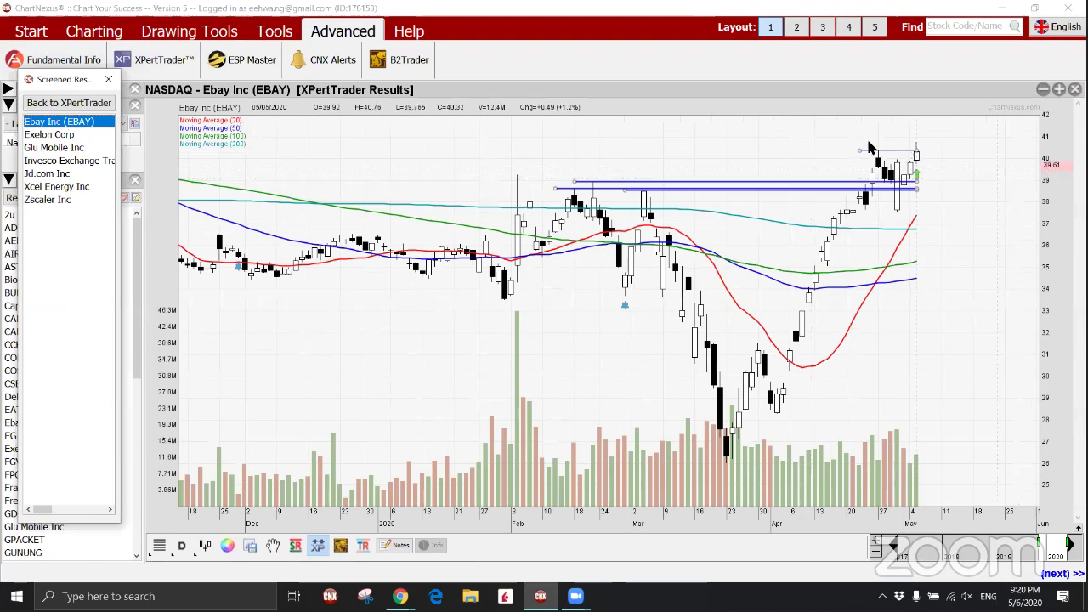
Return to XPertTrader and open the parameters of the Price is near Resistance condition in the rules composer.
click(94, 104)
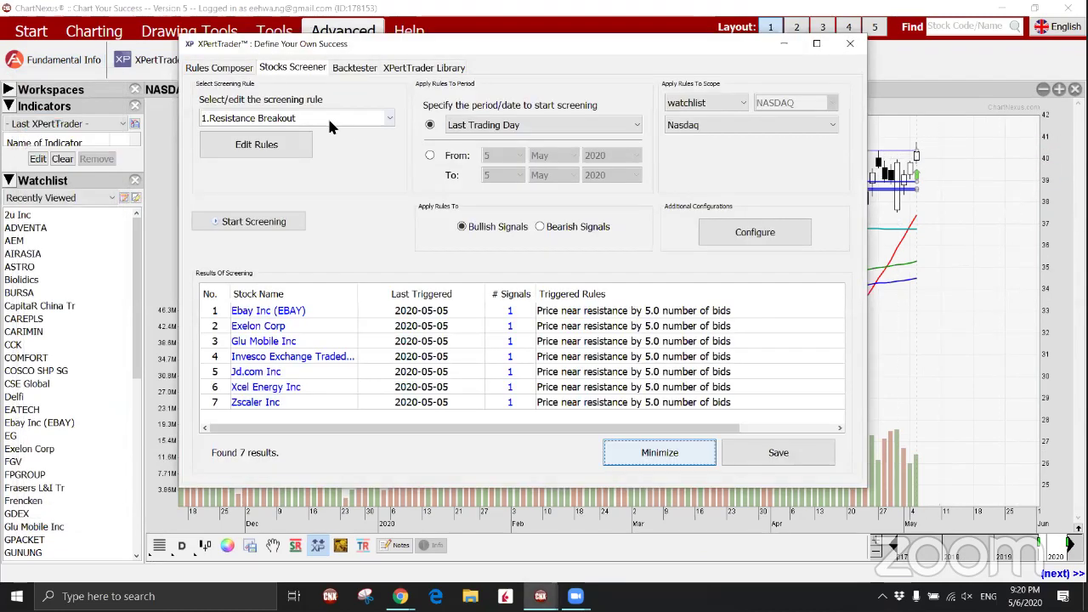
click(595, 124)
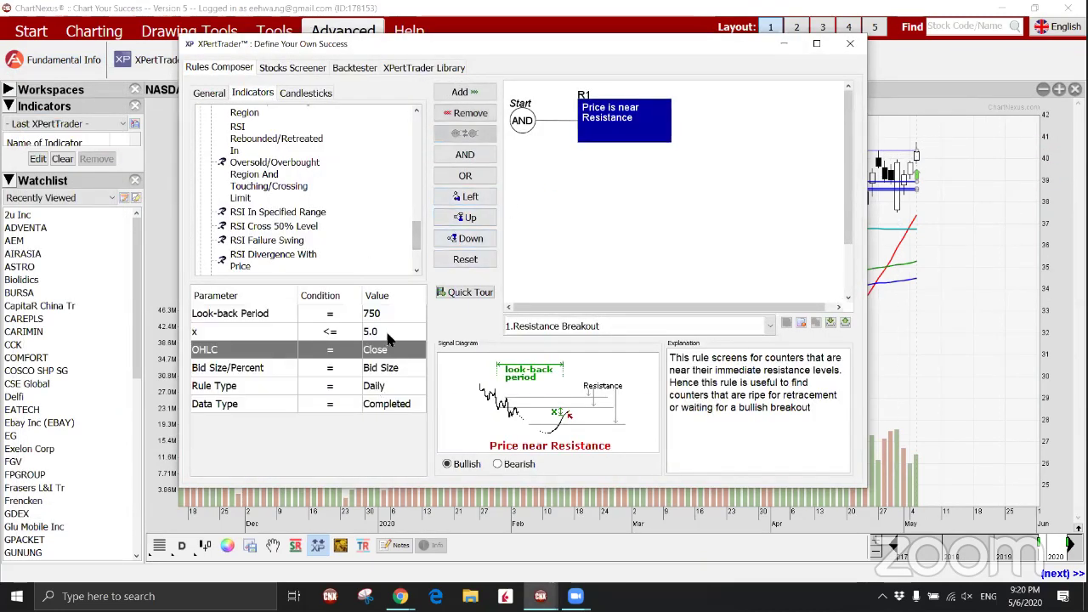